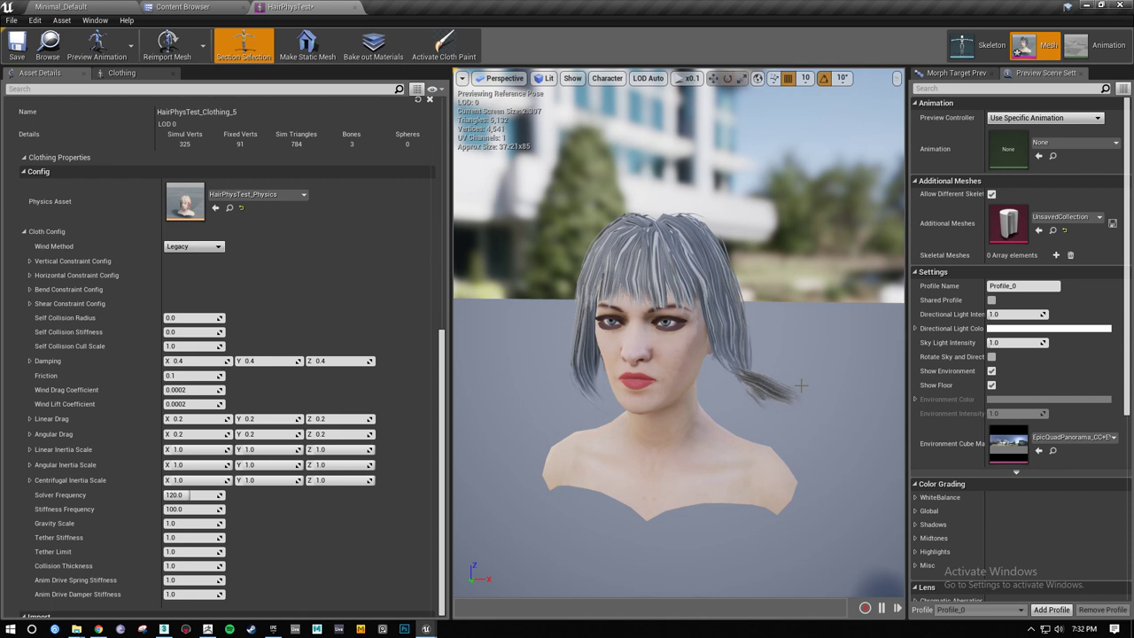
Set the preview animation of the hair mesh to HairPhysTest_Anim
click(740, 370)
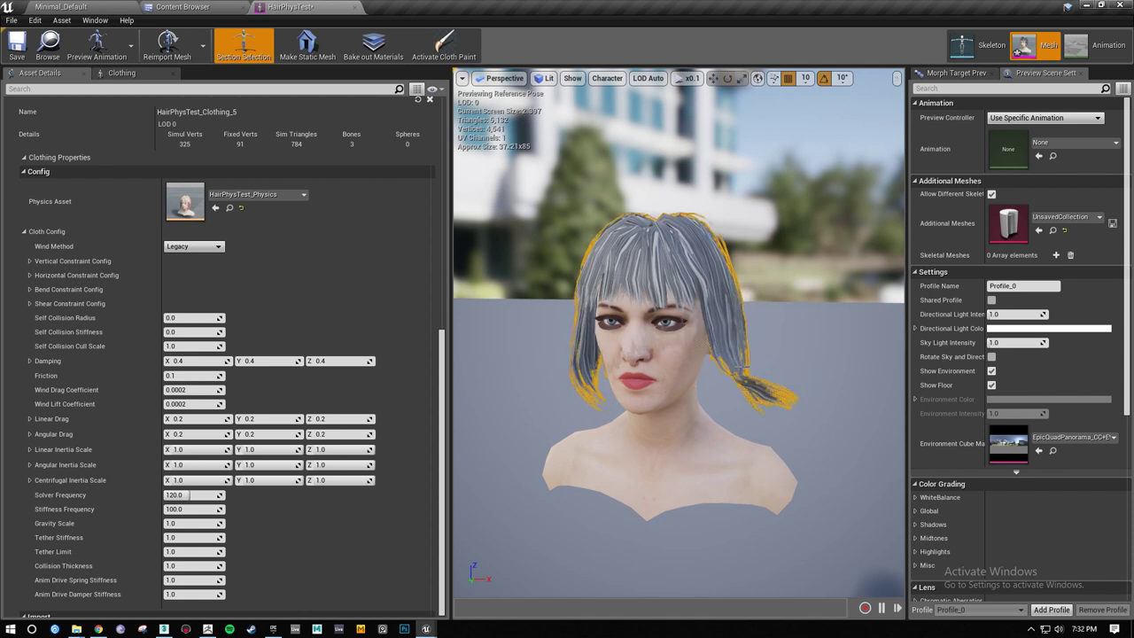
right_drag(740, 370, 789, 359)
click(789, 358)
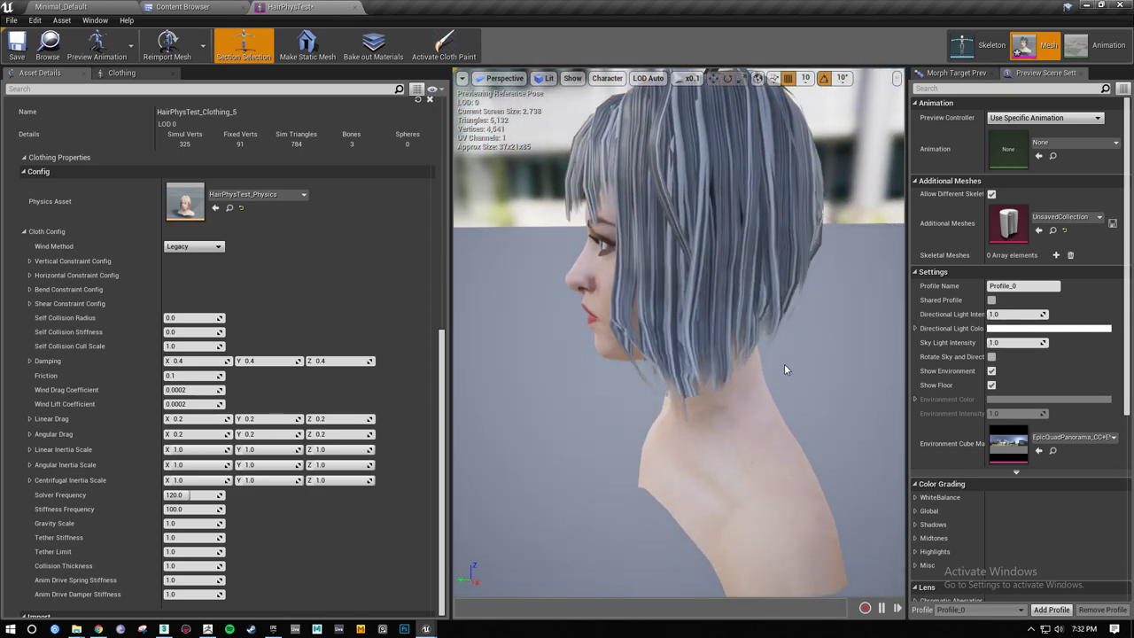
scroll(807, 363, down, 3)
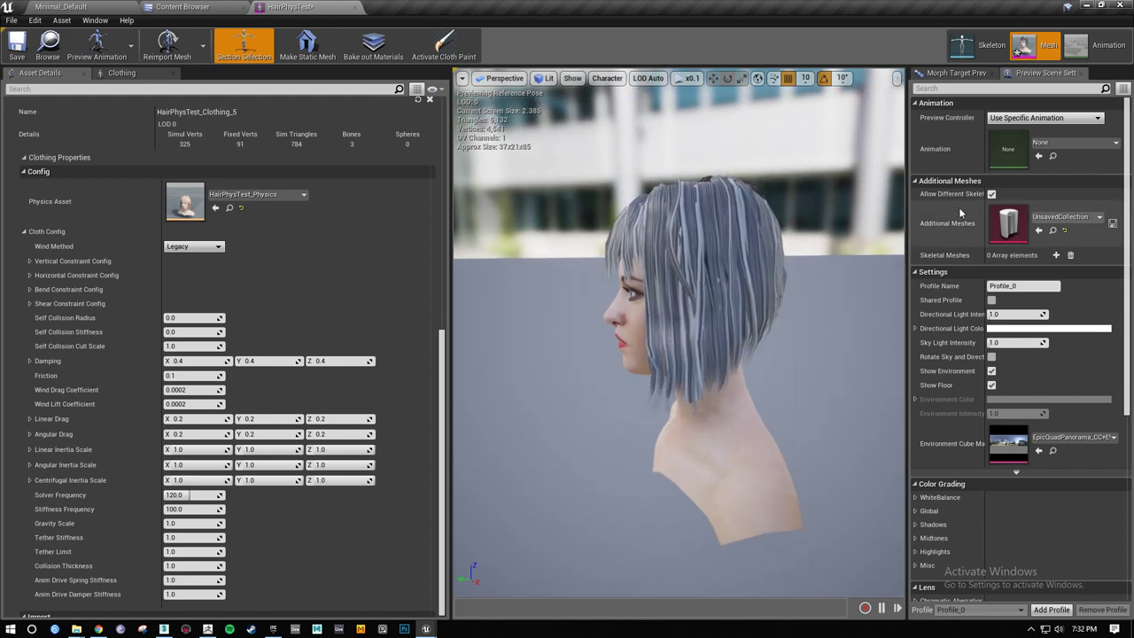
click(1054, 142)
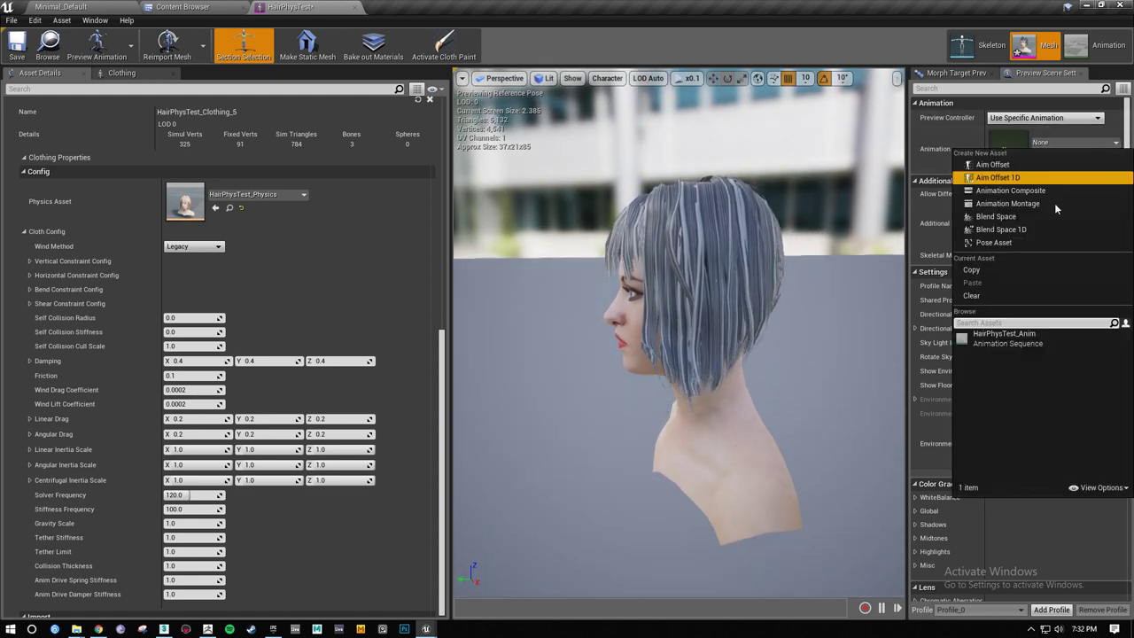
click(1004, 345)
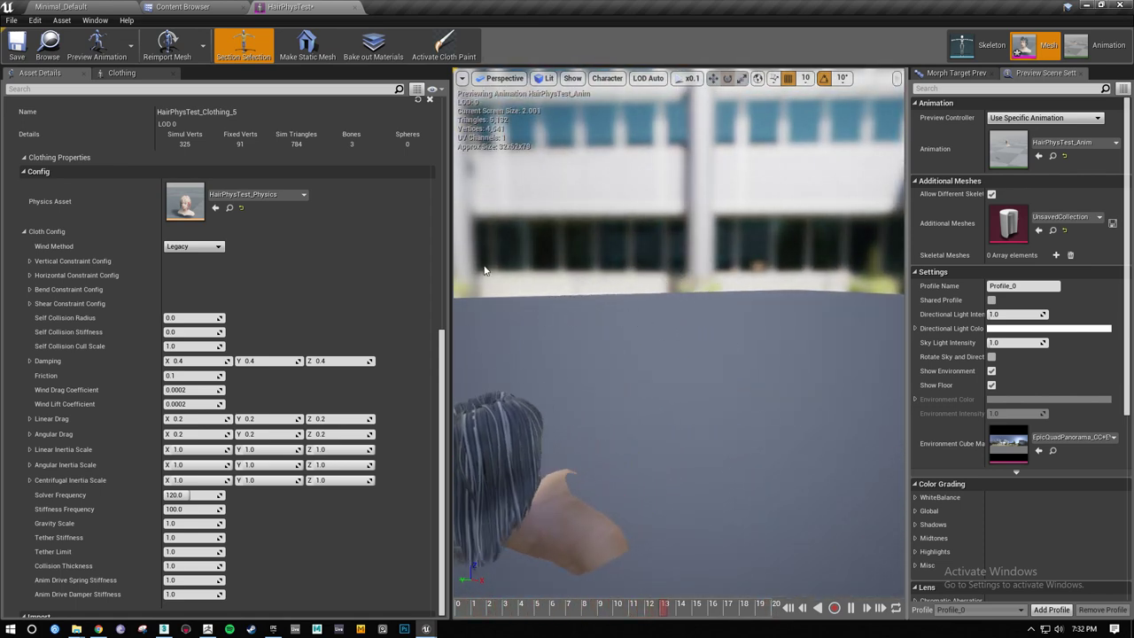
Switch to the HairPhysTutorial.max scene in 3ds Max and leave no object selected
key(alt+Tab)
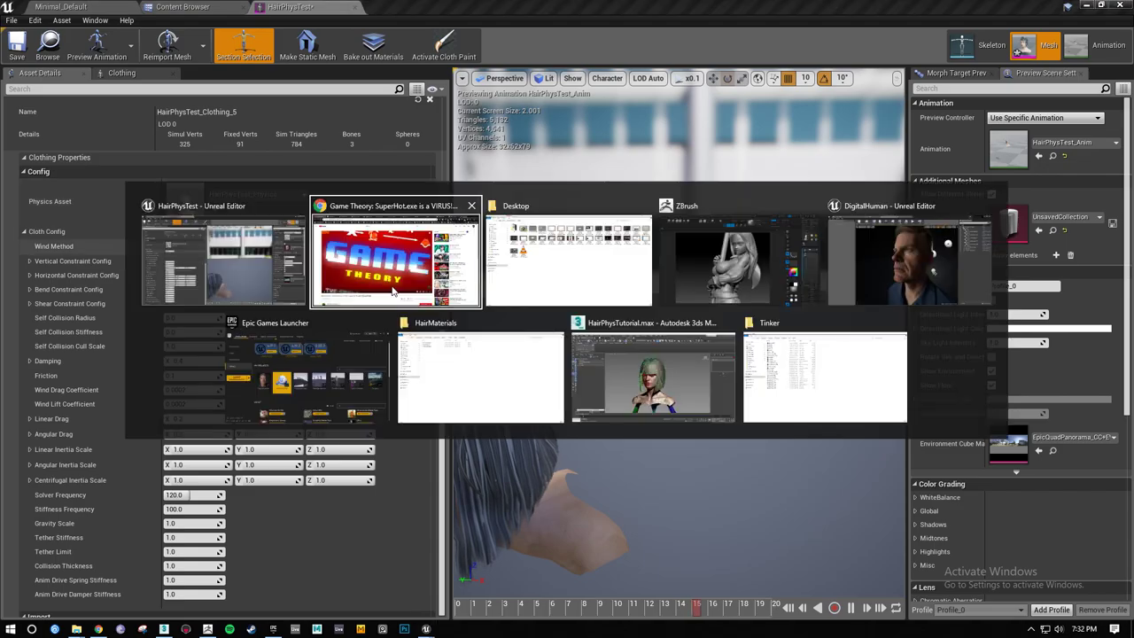
alt+click(614, 370)
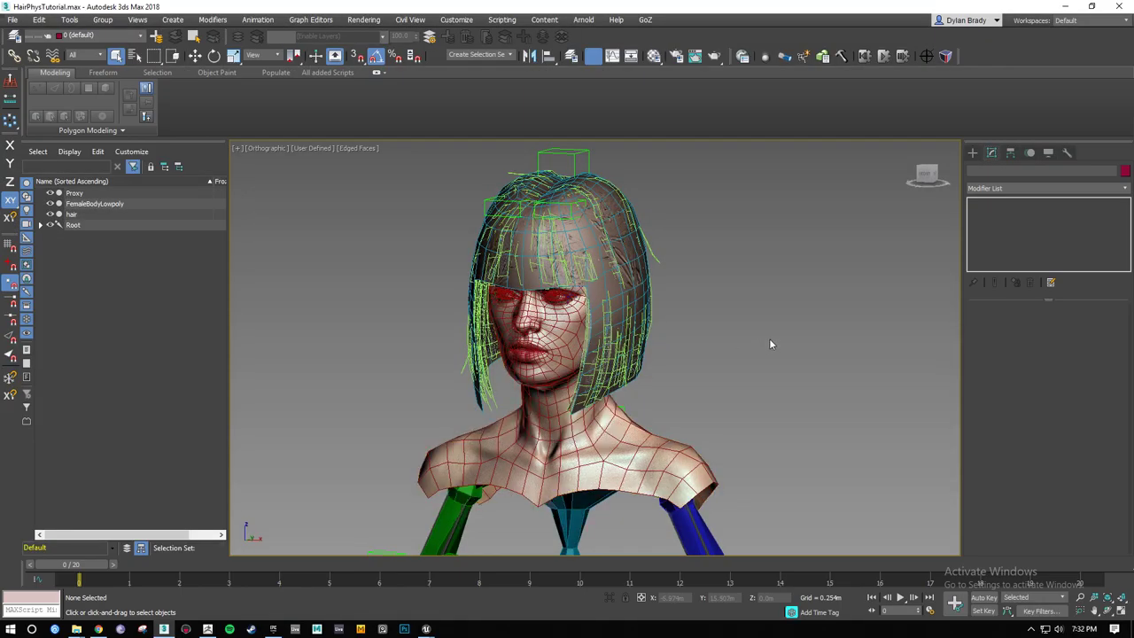
right_click(732, 355)
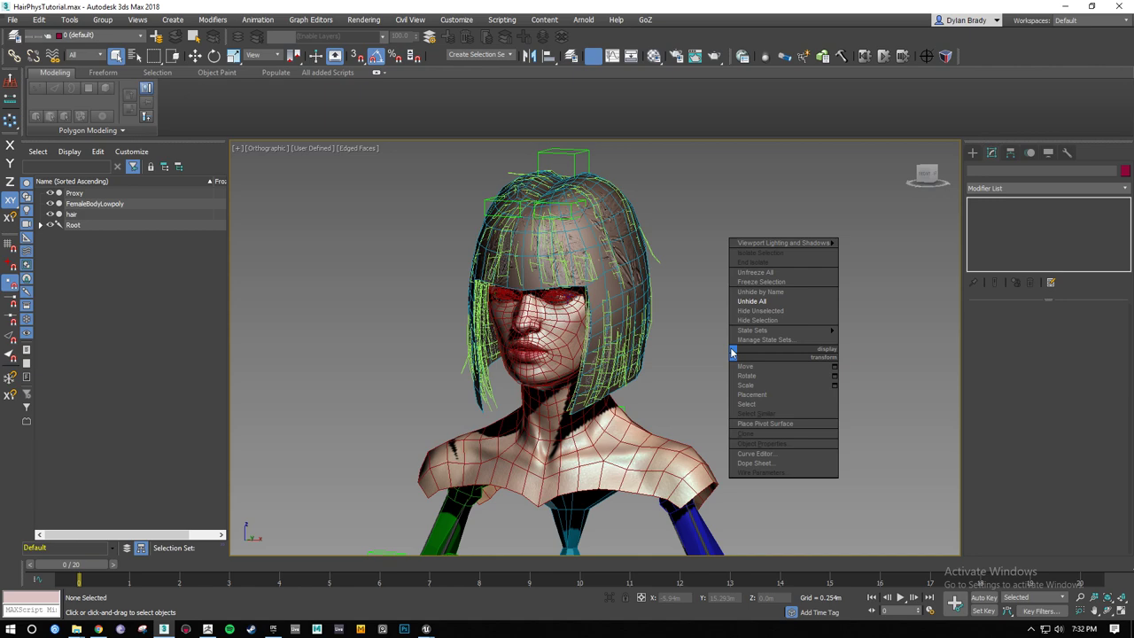
click(519, 379)
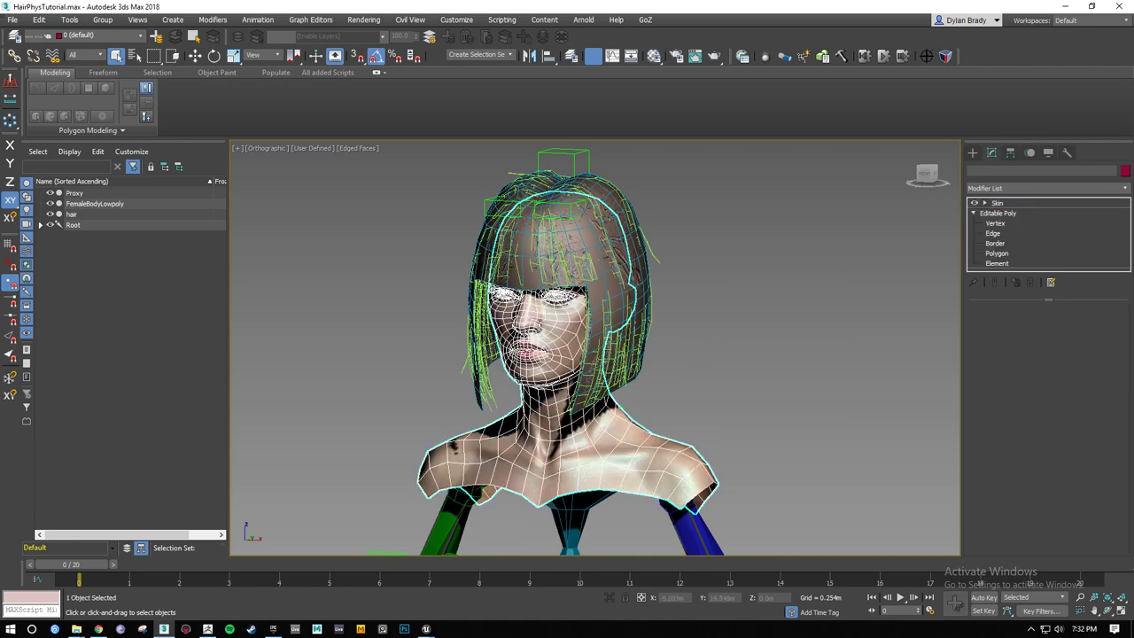
right_click(551, 338)
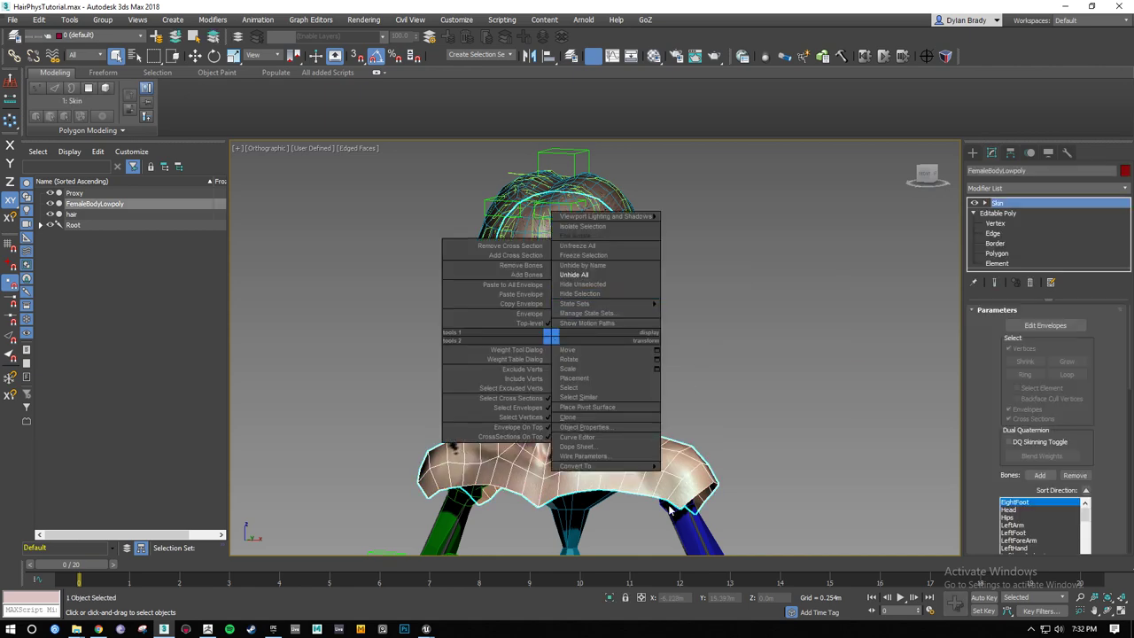
click(554, 536)
click(717, 351)
Hide every object except the hair mesh and turn off the edged-faces display
scroll(646, 353, up, 2)
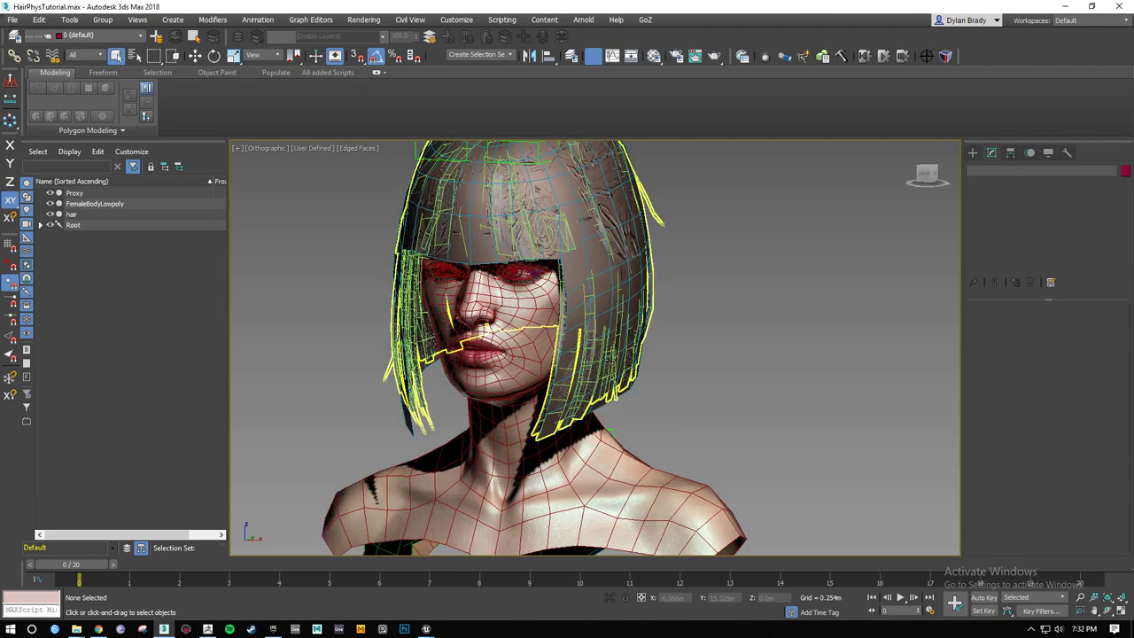
click(630, 349)
right_click(719, 313)
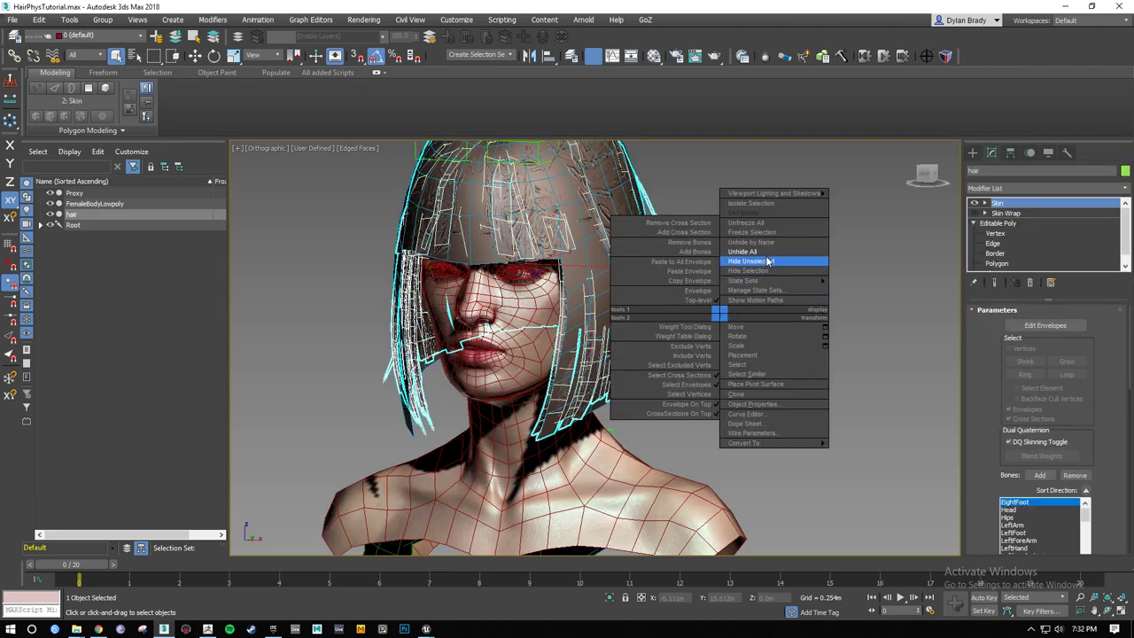
click(765, 259)
click(738, 293)
middle_drag(672, 251, 678, 322)
click(661, 324)
key(F4)
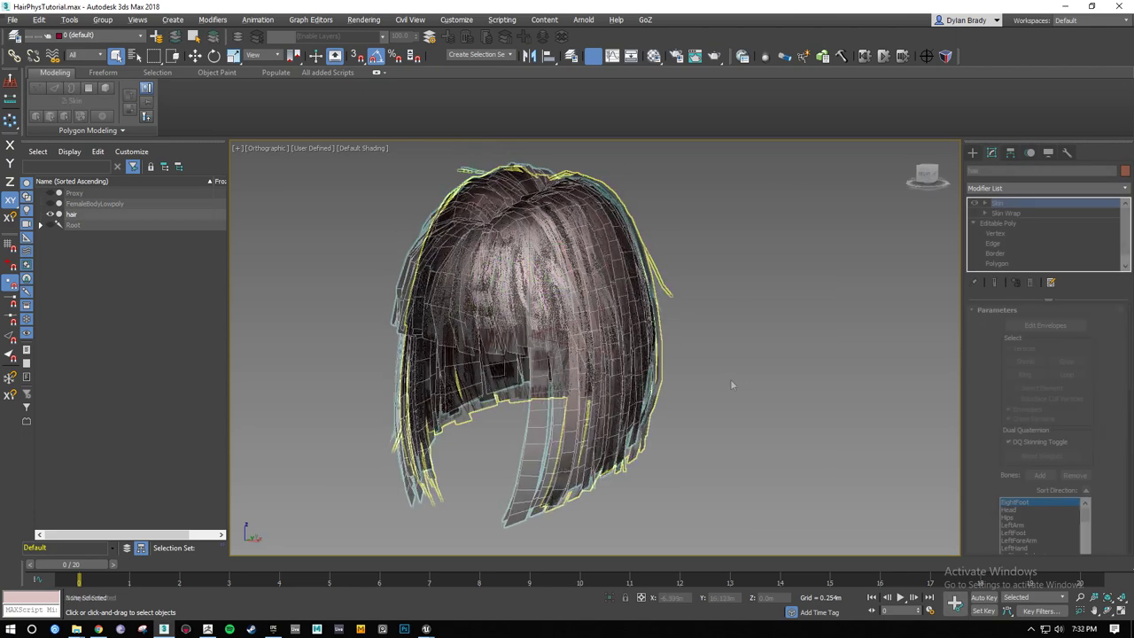
Examine the hair card mesh from the side, back and front
alt+middle_drag(730, 379, 693, 365)
click(699, 373)
click(671, 372)
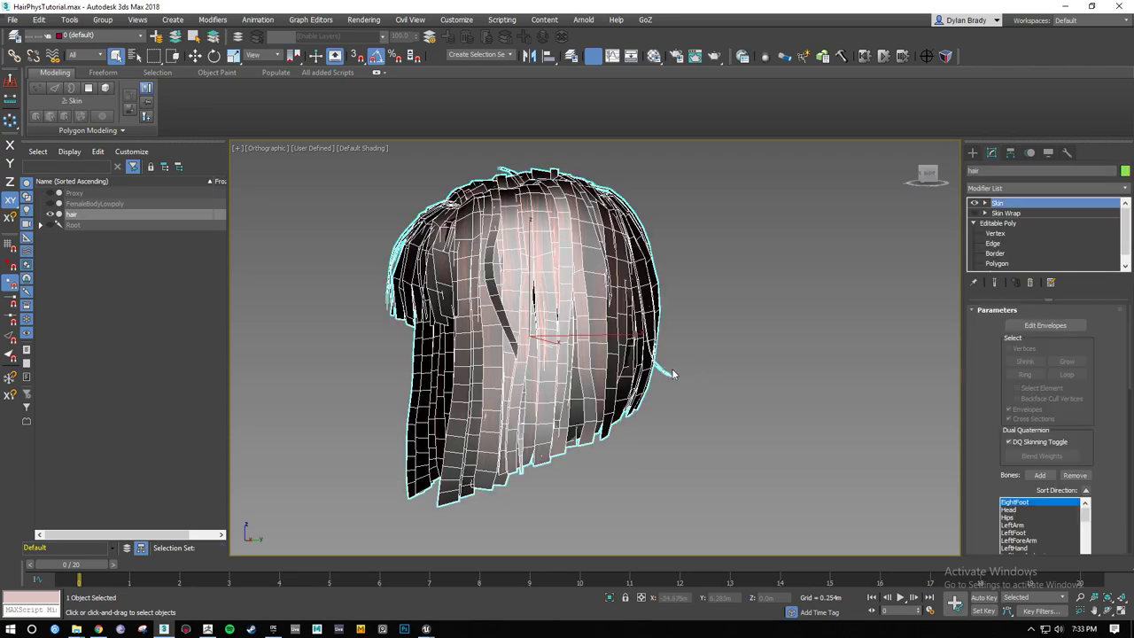
alt+middle_drag(600, 301, 806, 285)
mouse_move(572, 413)
alt+middle_down()
mouse_move(629, 372)
mouse_move(579, 386)
mouse_move(540, 378)
mouse_move(531, 393)
mouse_move(575, 383)
mouse_move(568, 402)
alt+middle_up()
scroll(540, 377, up, 2)
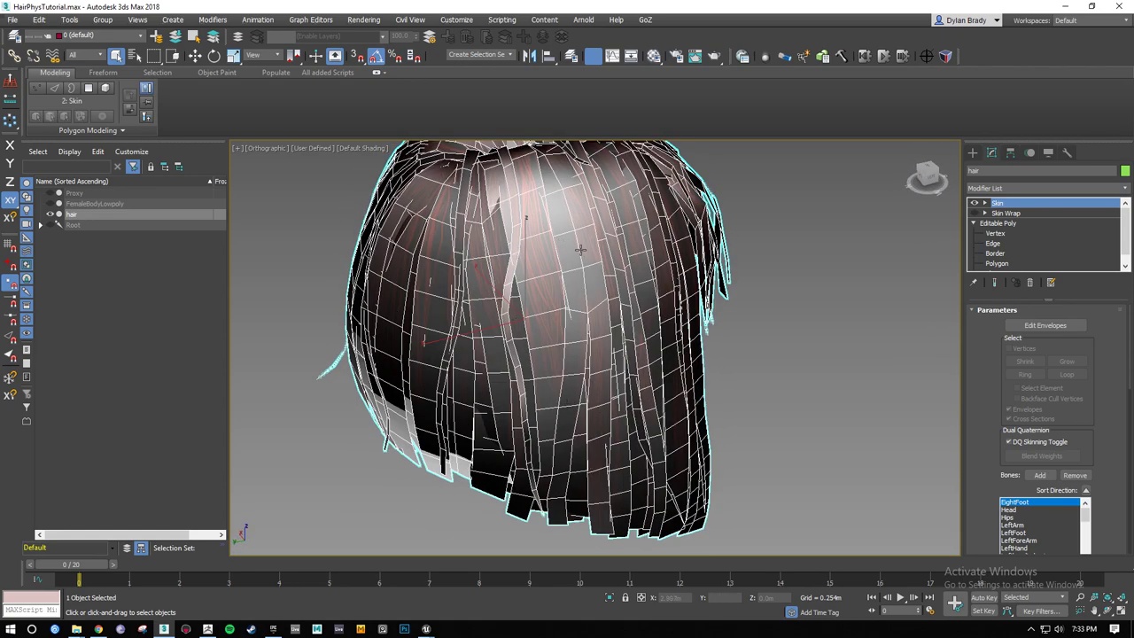
alt+middle_drag(568, 402, 483, 395)
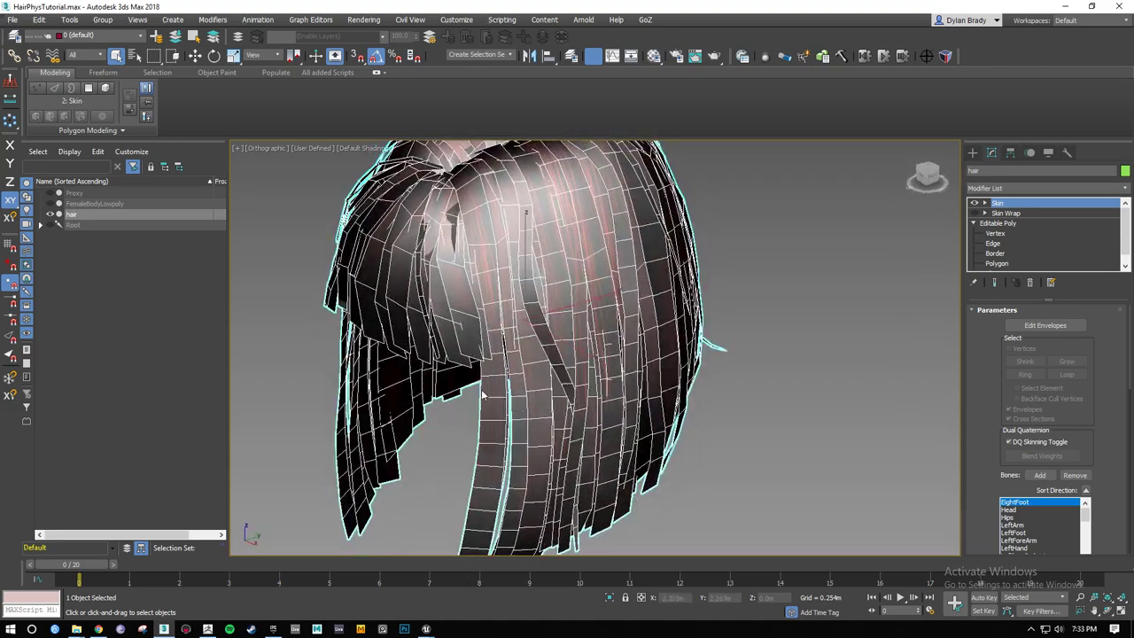
scroll(571, 286, down, 5)
alt+middle_drag(590, 253, 618, 356)
scroll(533, 307, up, 3)
Unhide the Proxy mesh by name and hide all other objects
right_click(730, 268)
click(757, 208)
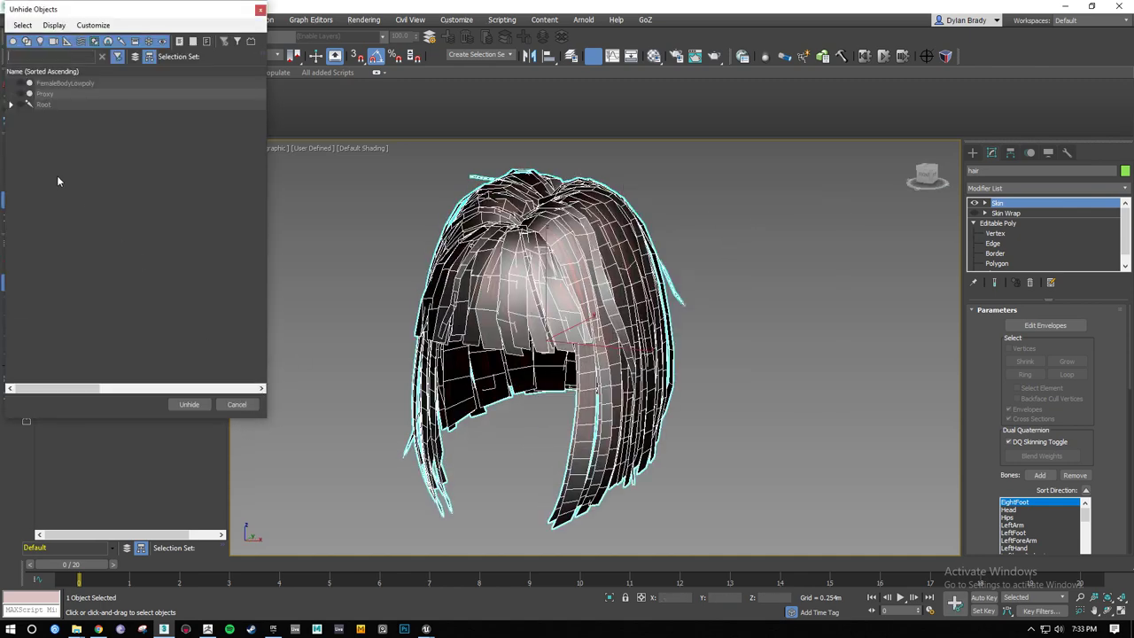
double_click(25, 93)
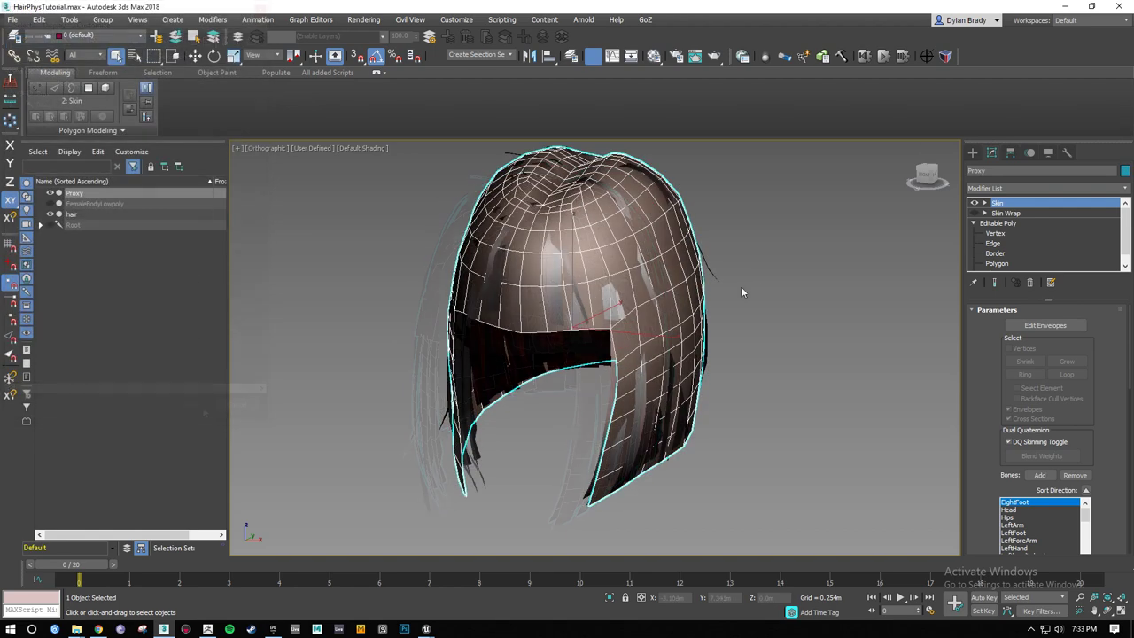
mouse_move(742, 314)
alt+middle_down()
mouse_move(722, 263)
mouse_move(730, 299)
mouse_move(671, 298)
mouse_move(751, 288)
mouse_move(758, 306)
alt+middle_up()
right_click(735, 290)
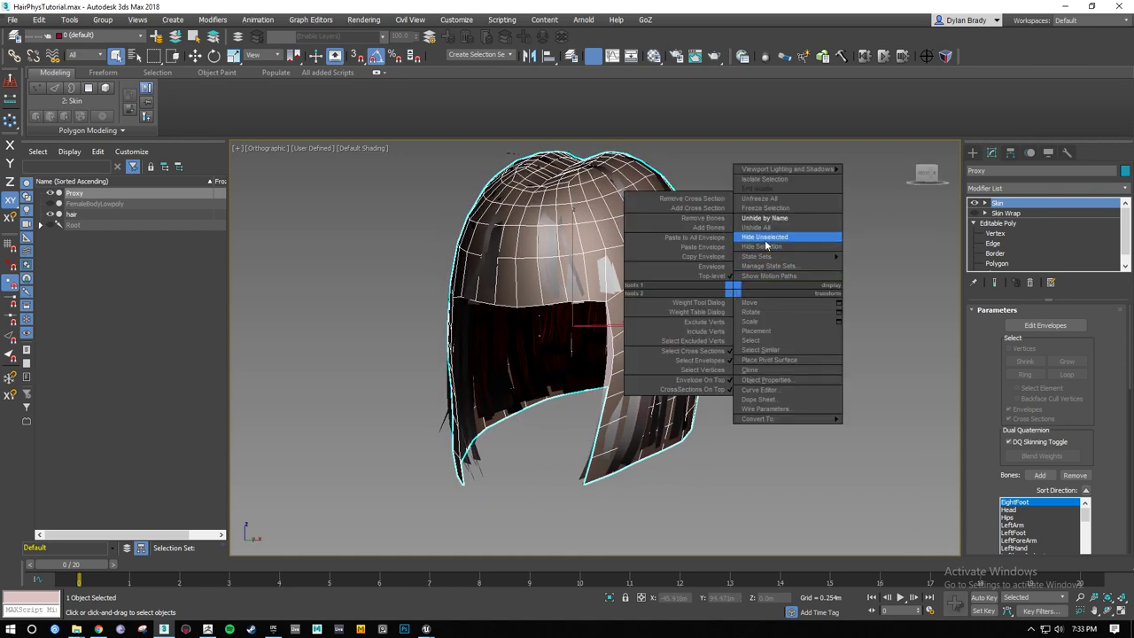
click(767, 237)
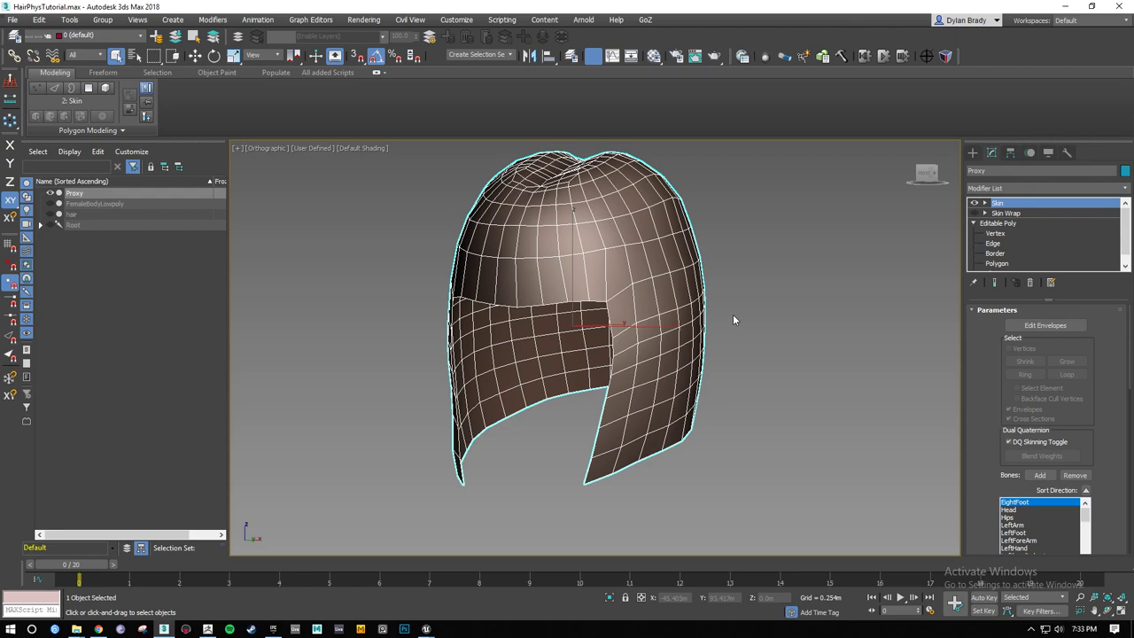
Examine the topology of the Proxy mesh from all sides, including the fringe and side edges
alt+middle_drag(732, 333, 846, 385)
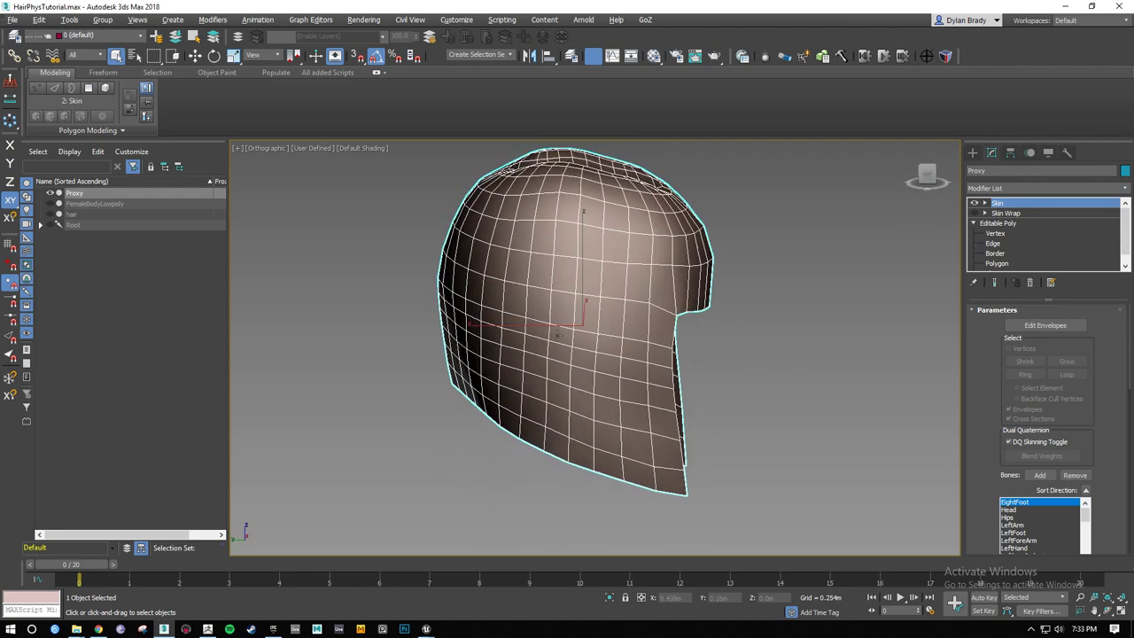
alt+middle_drag(557, 335, 651, 317)
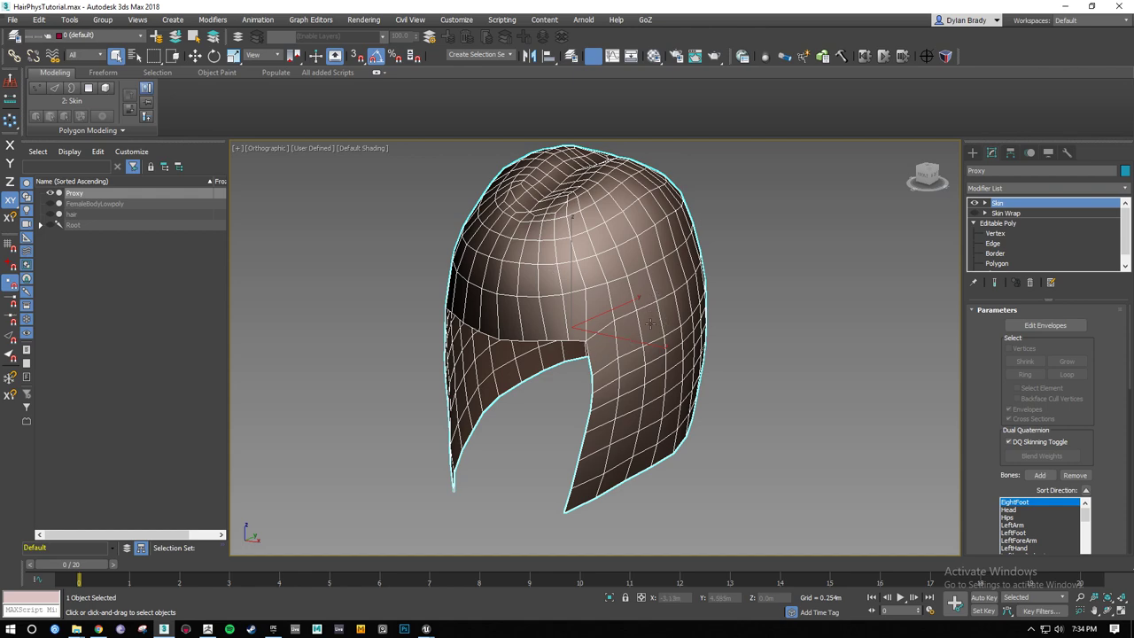
alt+middle_drag(603, 233, 605, 288)
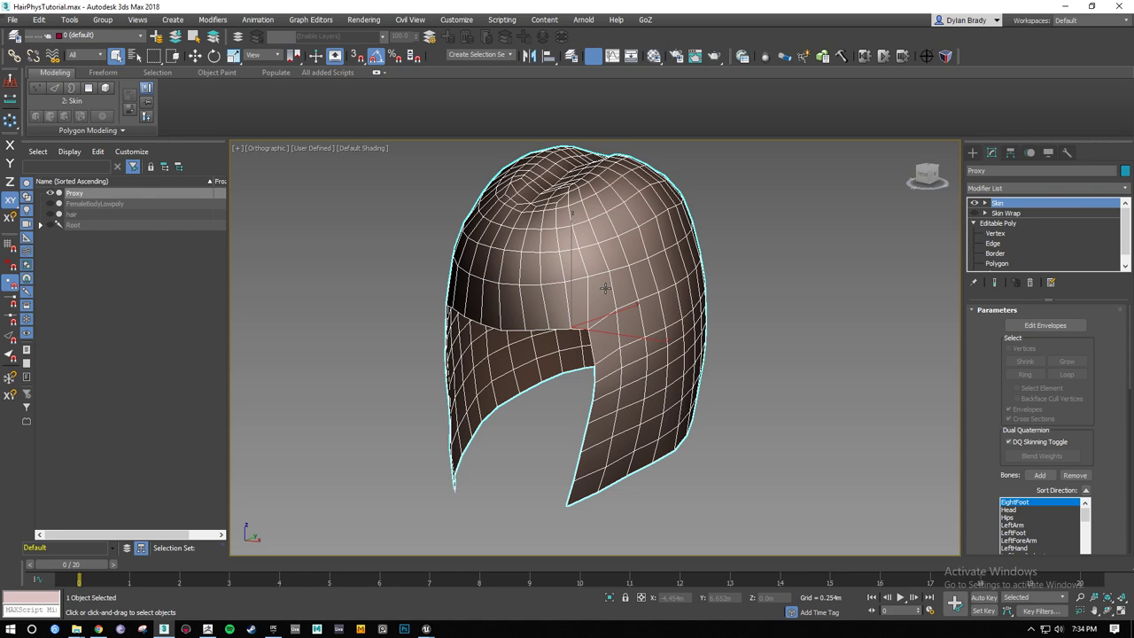
alt+middle_drag(638, 378, 627, 377)
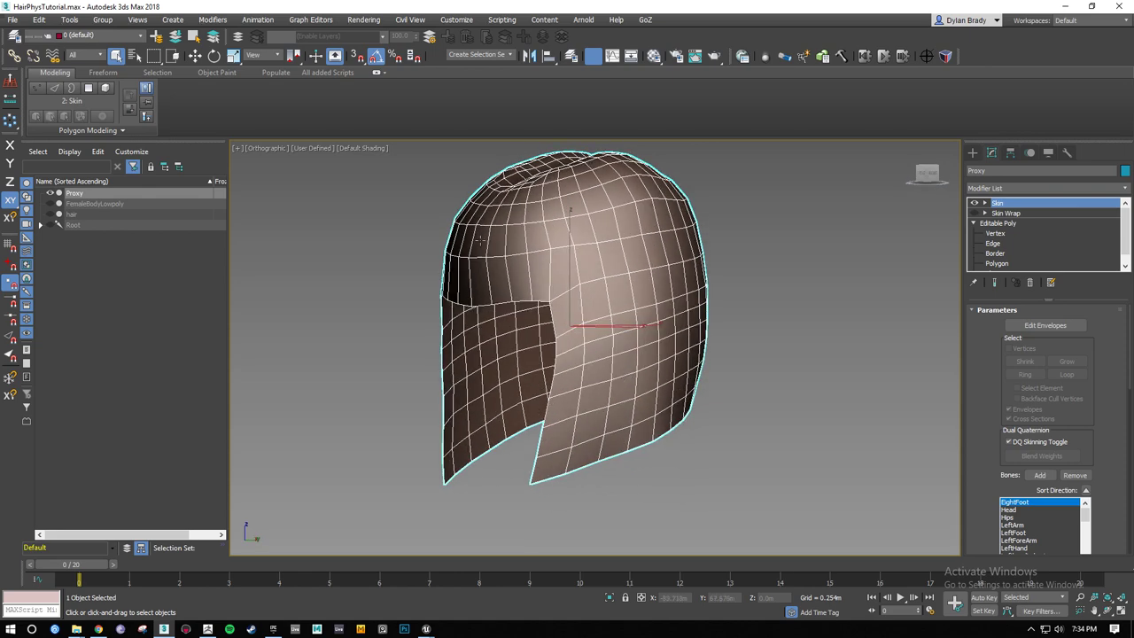
alt+middle_drag(462, 291, 468, 251)
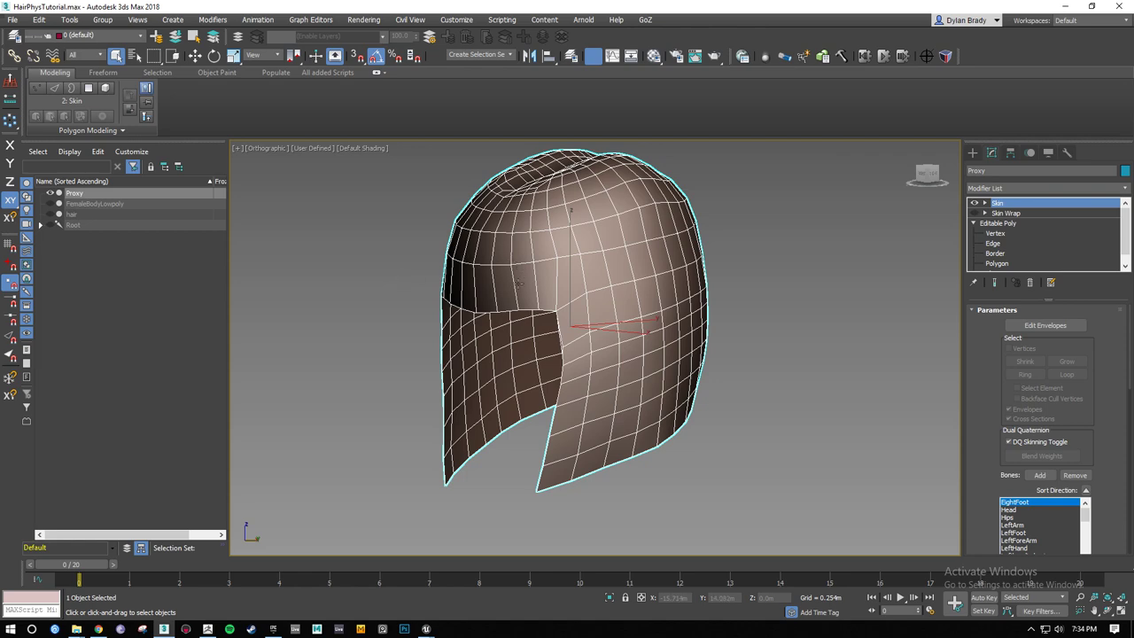
alt+middle_drag(525, 263, 603, 286)
scroll(593, 336, down, 3)
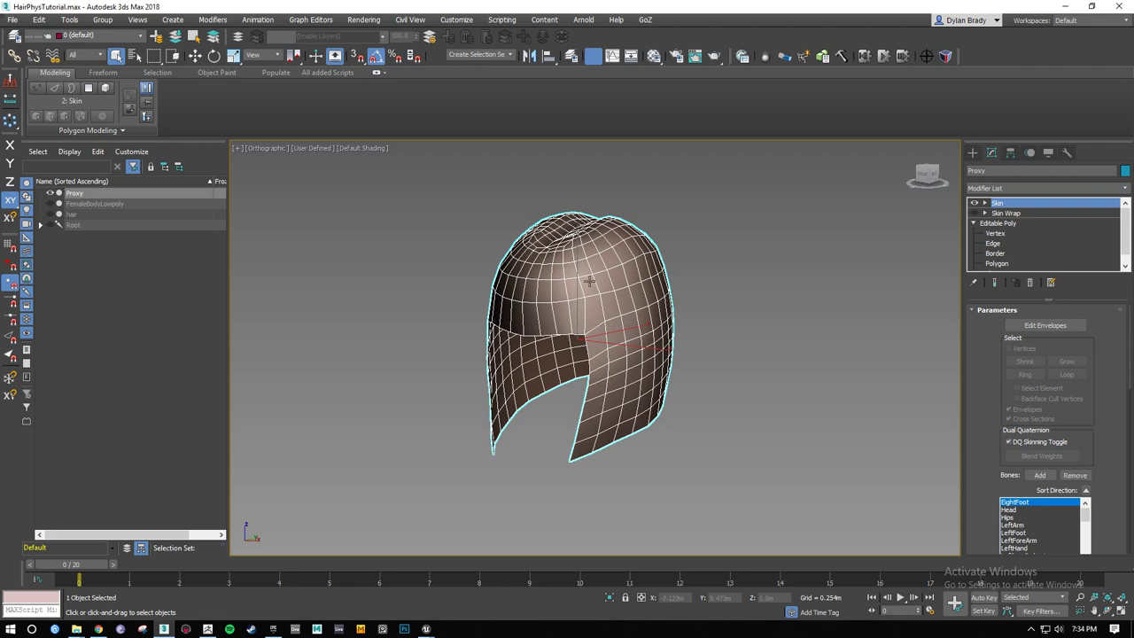
alt+middle_drag(589, 281, 685, 297)
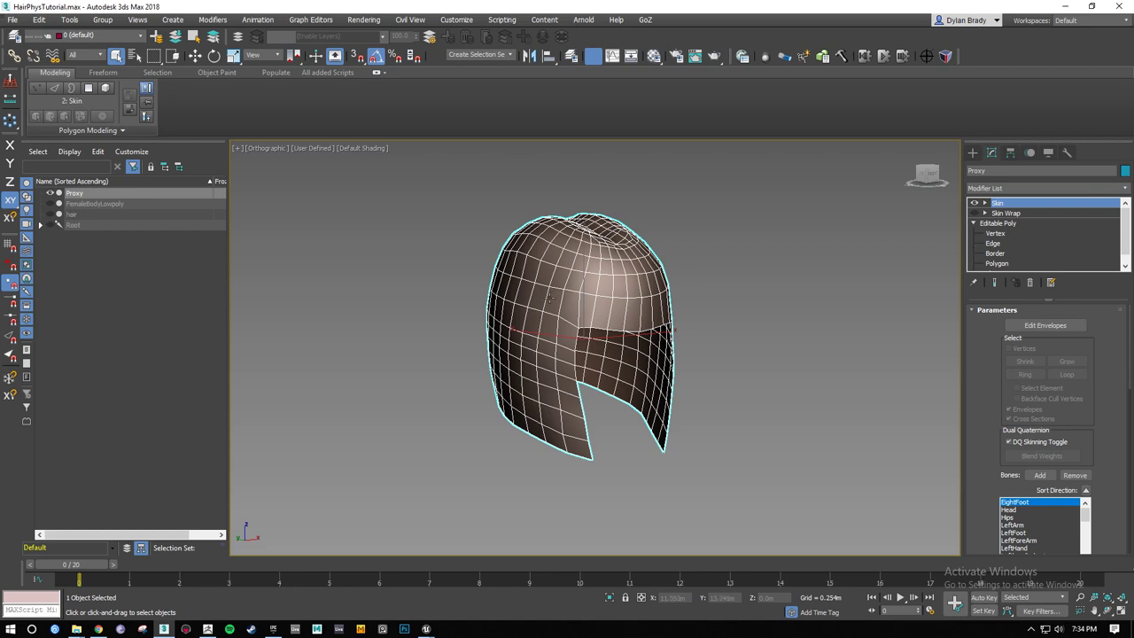
alt+middle_drag(549, 299, 651, 295)
Unhide all objects so the body, hair, Proxy and rig are shown together
right_click(651, 295)
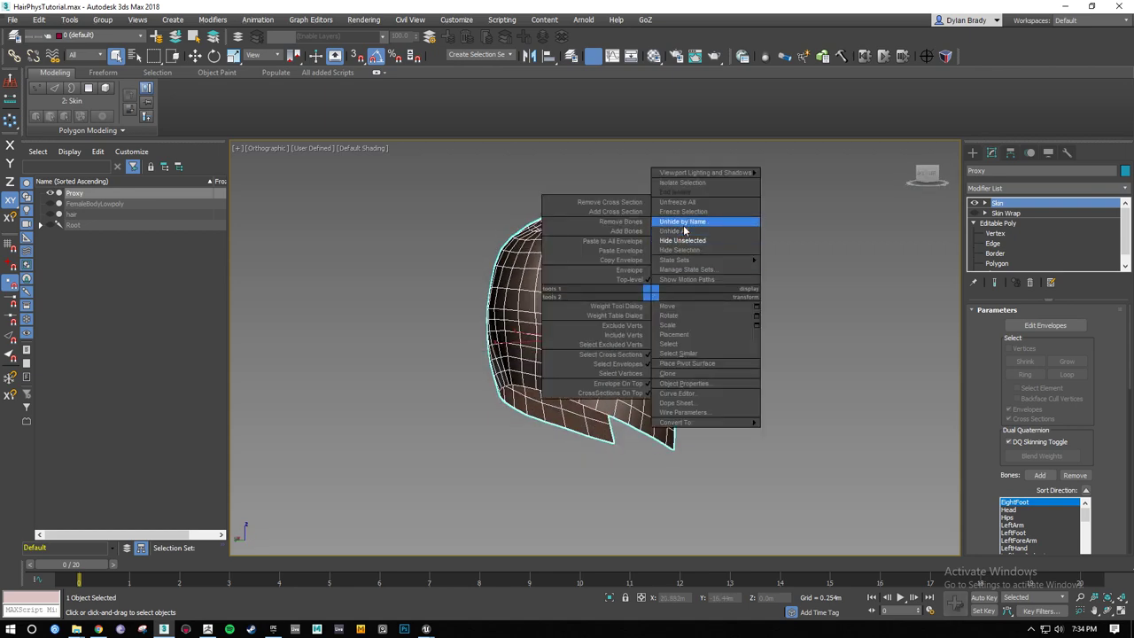
click(683, 231)
alt+middle_drag(792, 365, 611, 323)
scroll(589, 337, down, 4)
Scrub through the character animation on the timeline and return to frame 0
click(447, 305)
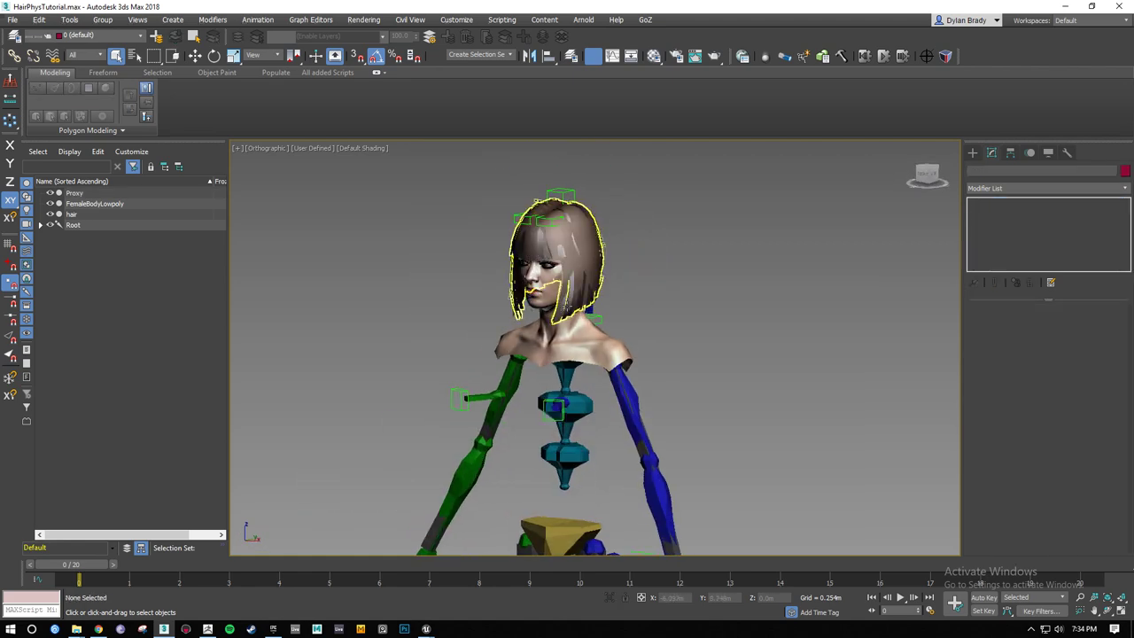
click(566, 306)
click(666, 324)
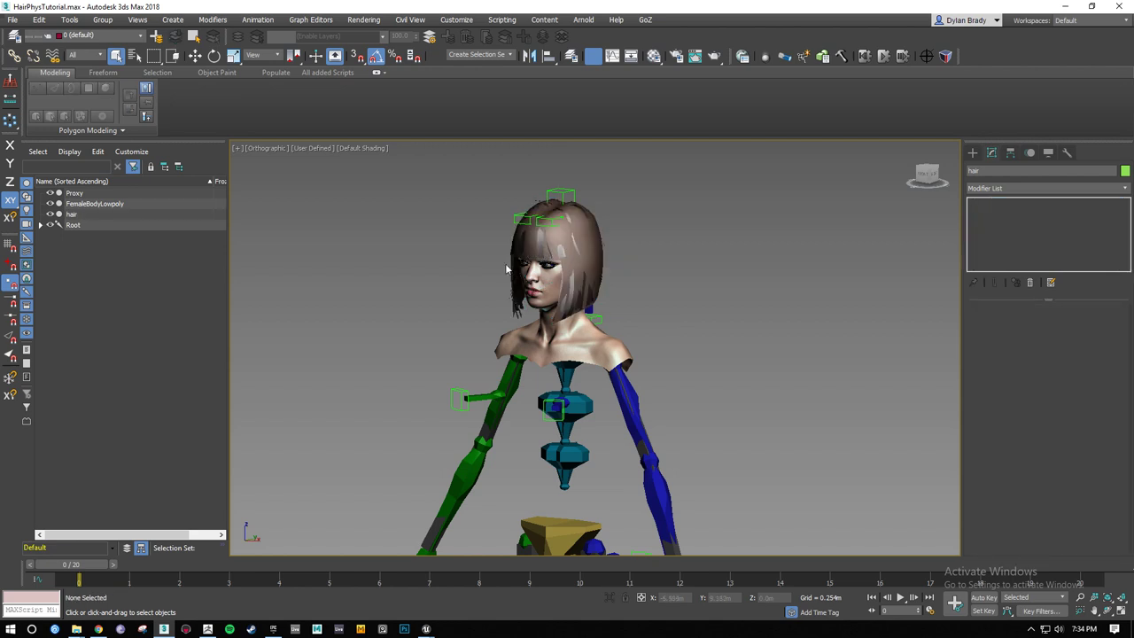
drag(86, 571, 474, 480)
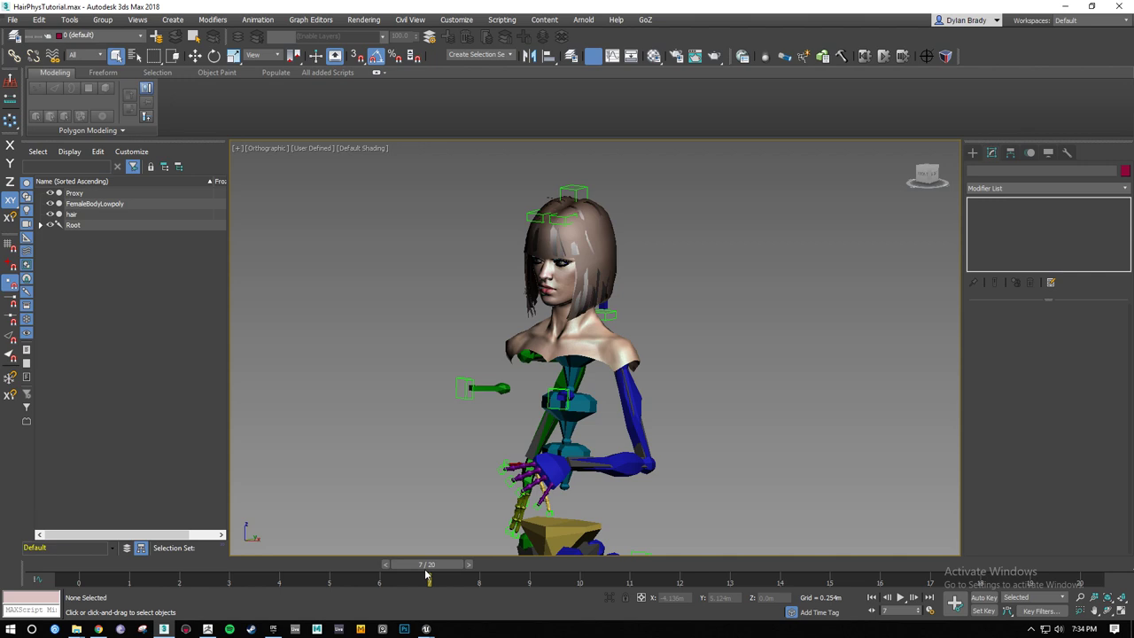
drag(444, 570, 39, 543)
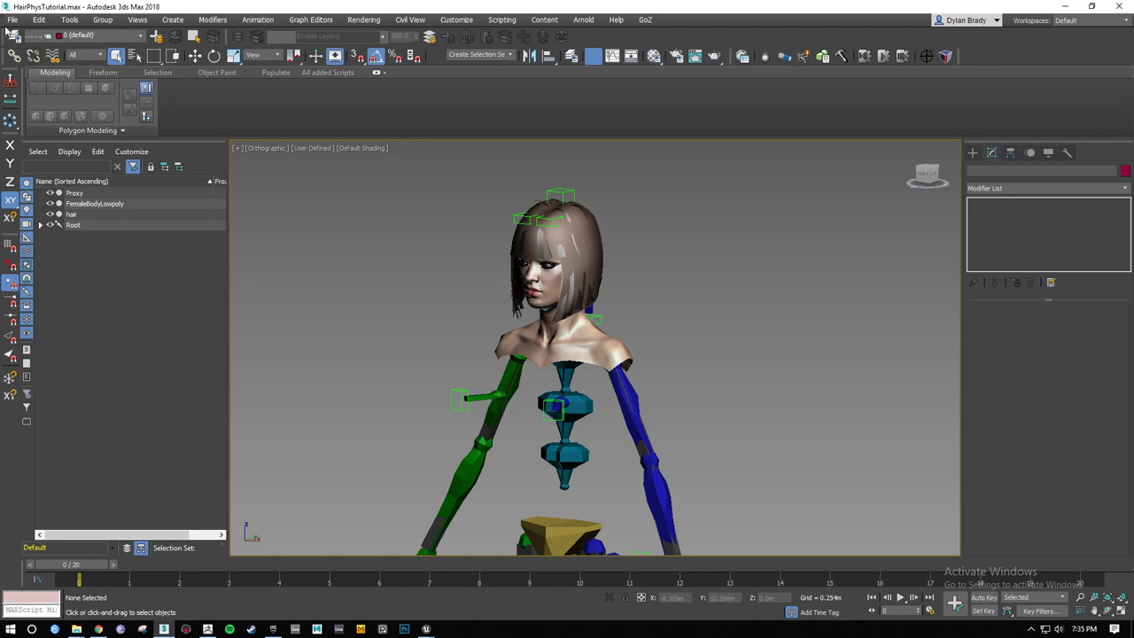
Export the scene as FBX, replacing the existing HairPhysTest.FBX and keeping the current user-defined export settings
click(12, 19)
click(12, 19)
click(39, 20)
mouse_move(12, 20)
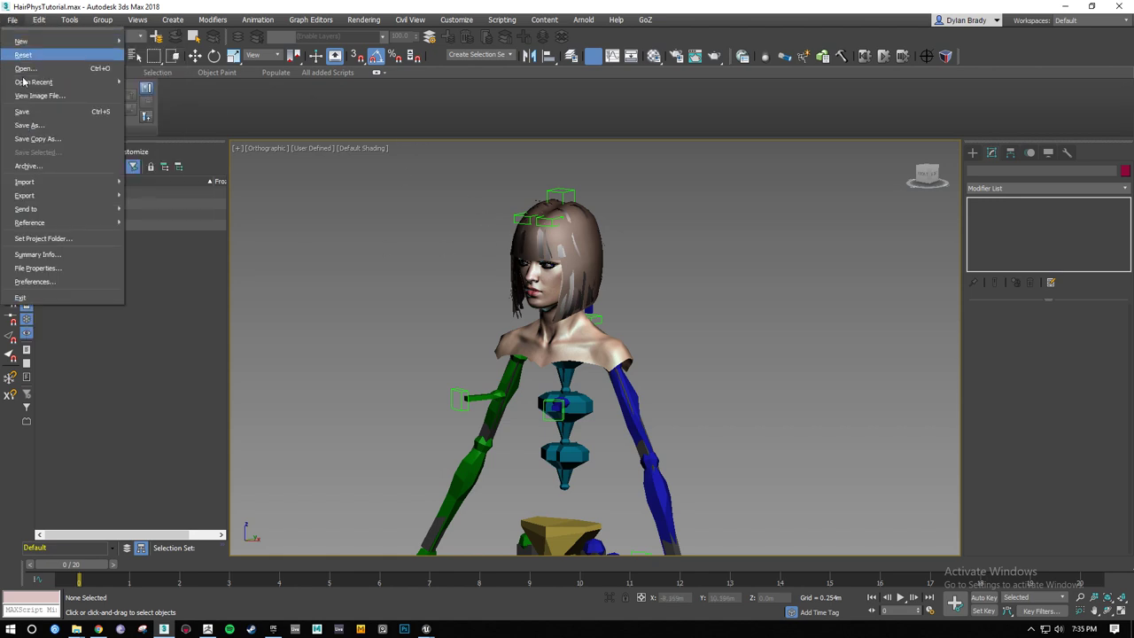
mouse_move(95, 192)
click(154, 204)
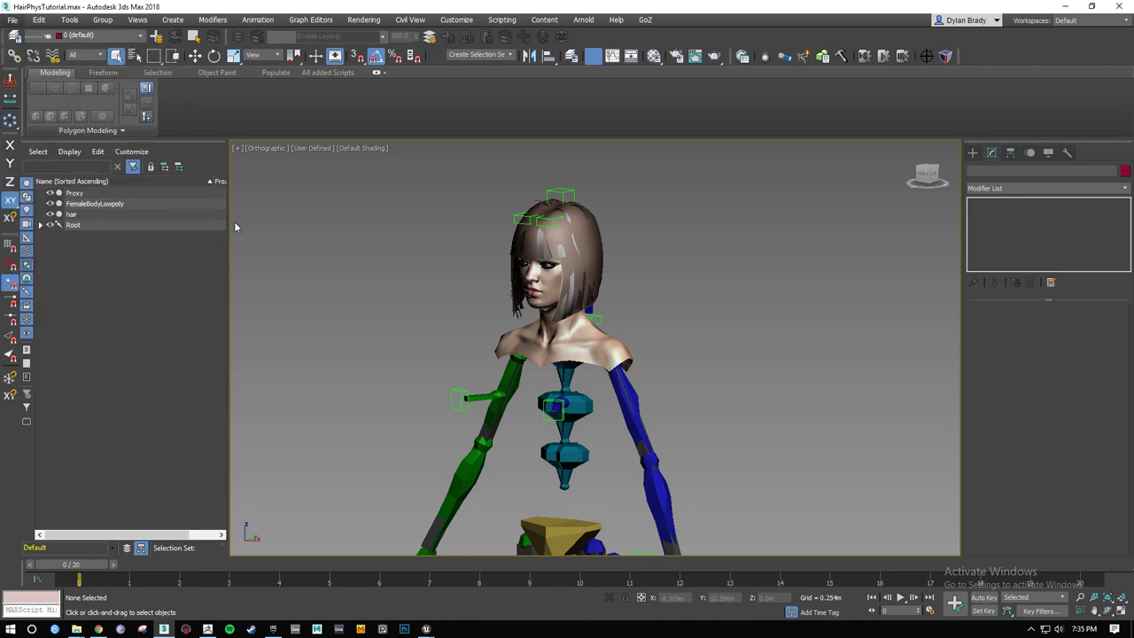
click(103, 104)
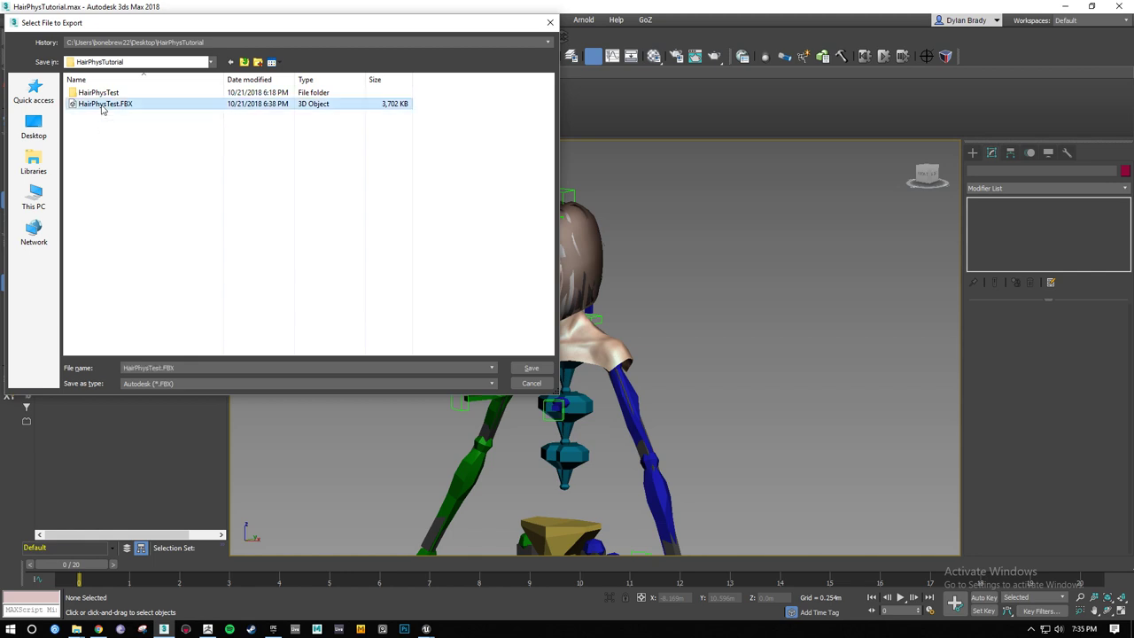
click(147, 121)
double_click(145, 105)
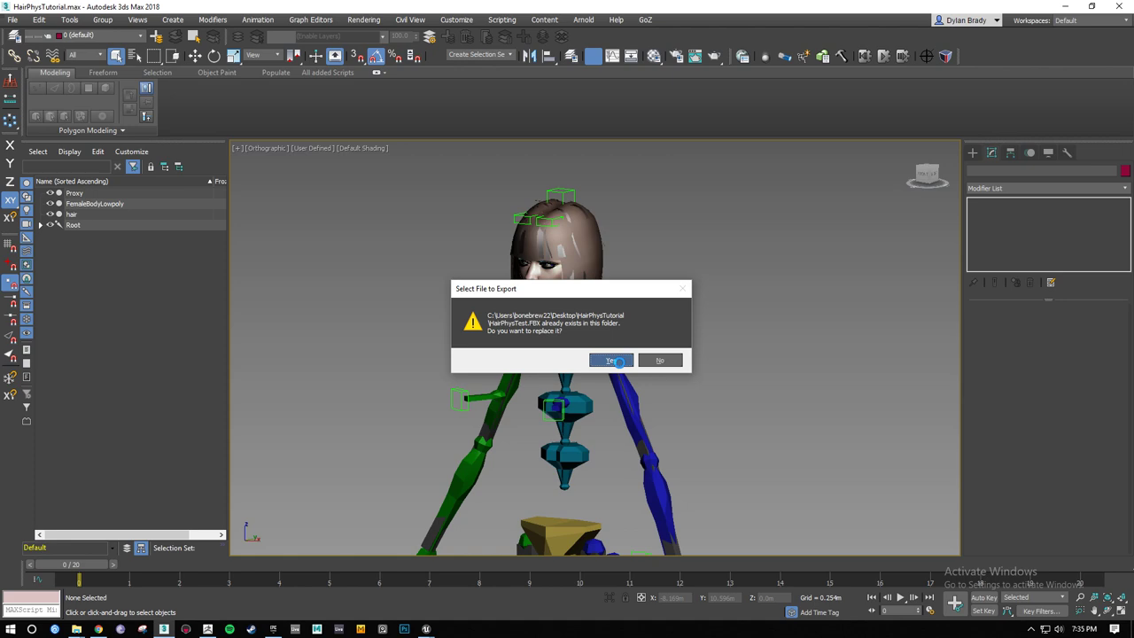
click(619, 360)
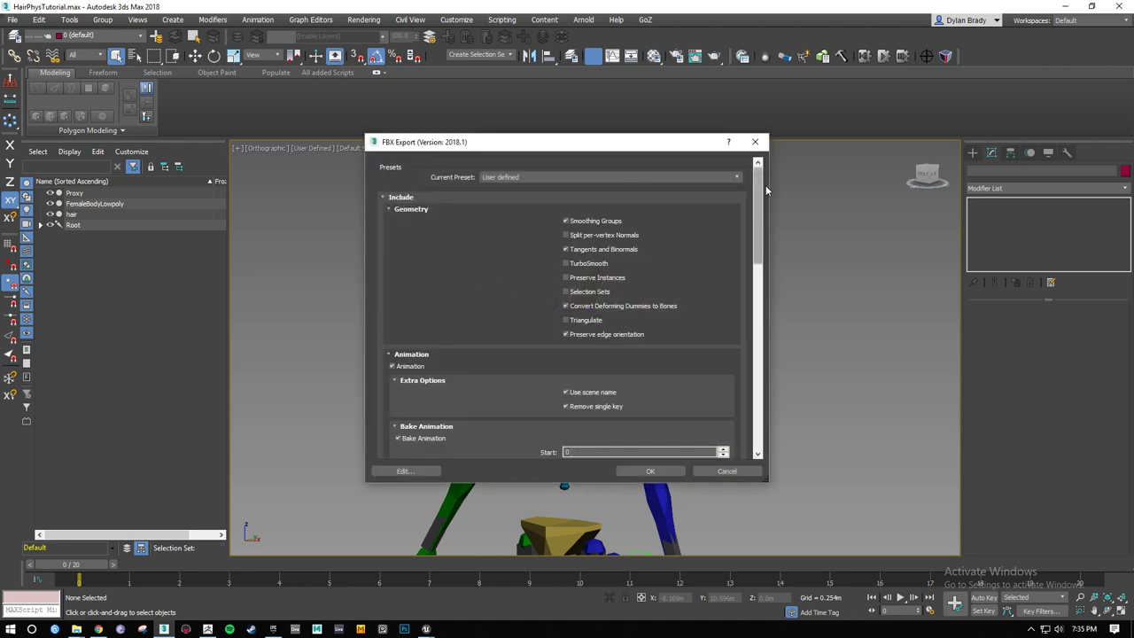
click(659, 472)
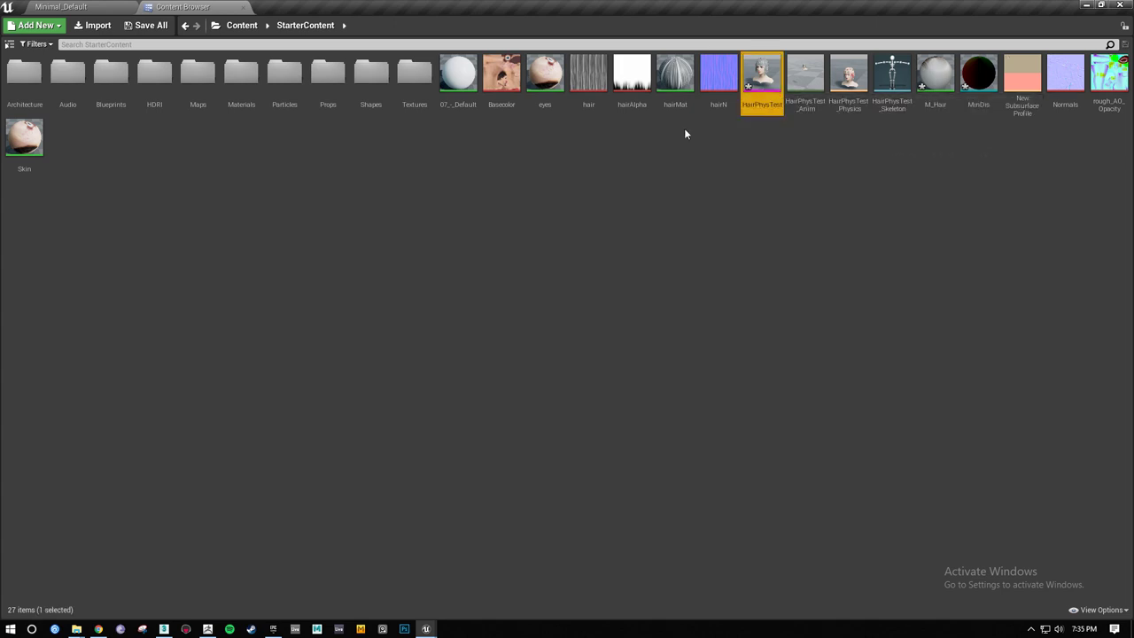
In Unreal Editor, open the HairPhys content folder and choose HairPhysTest.FBX for import into it
click(241, 27)
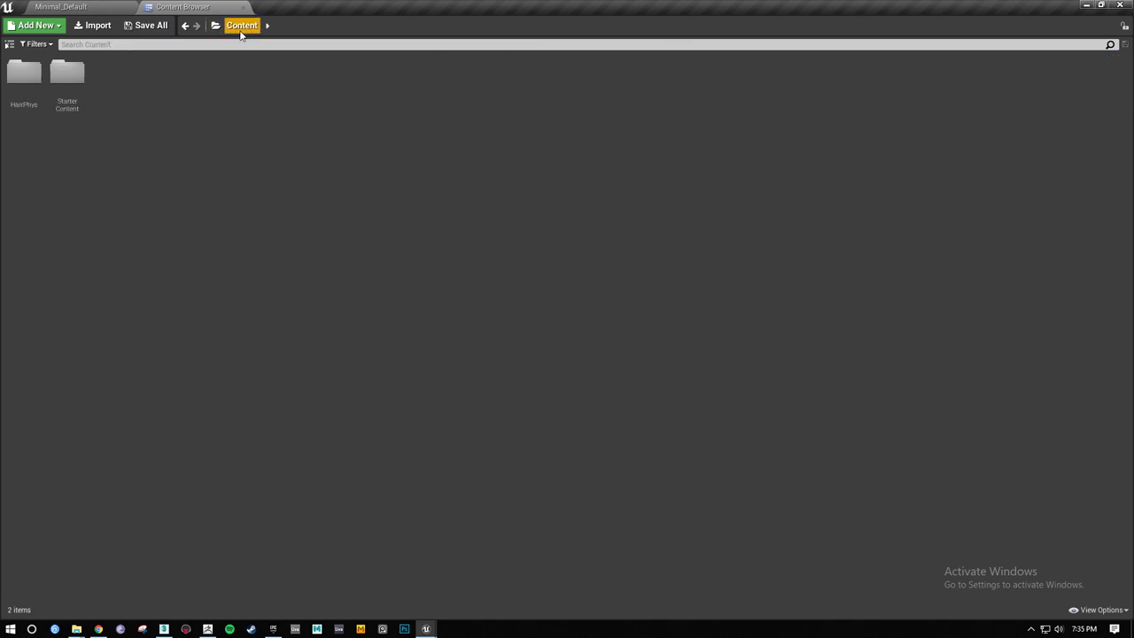
double_click(45, 86)
right_click(385, 153)
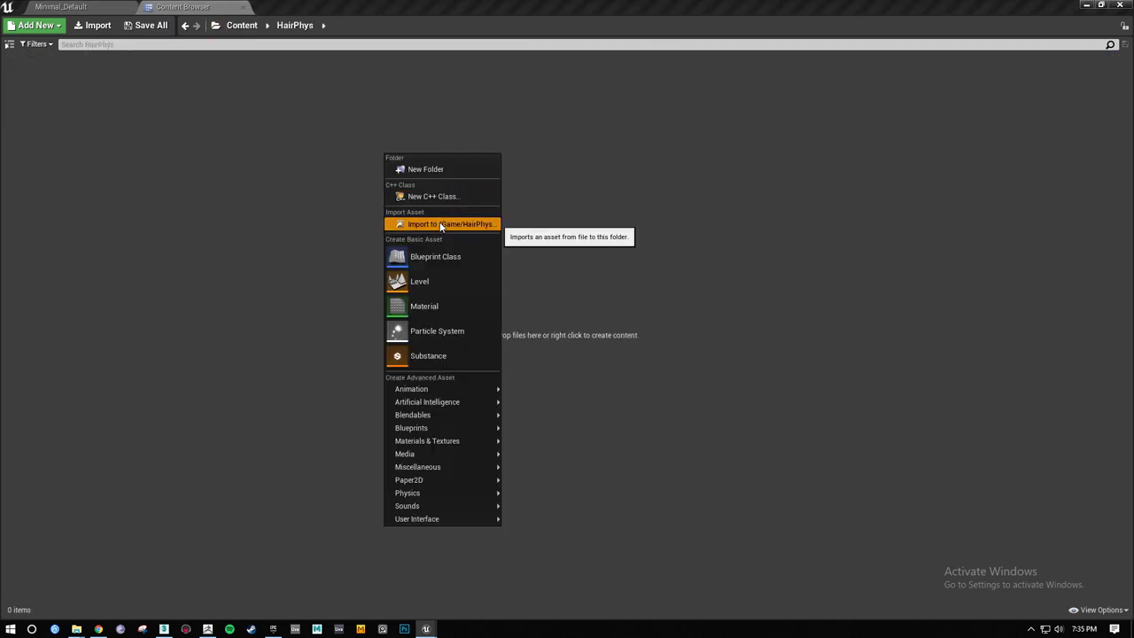
click(441, 225)
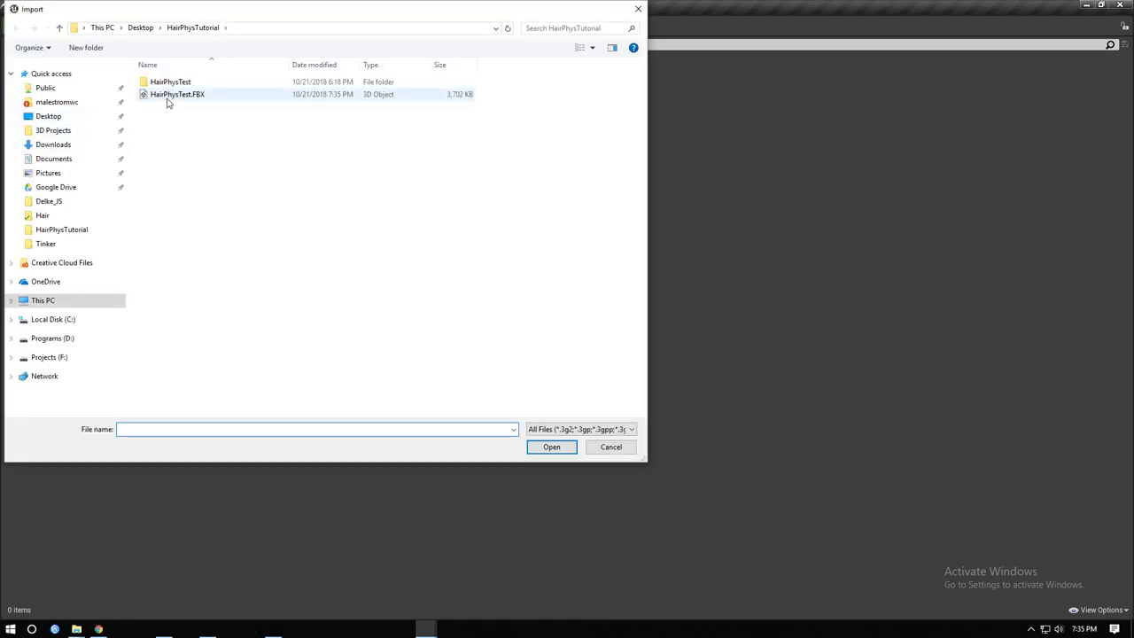
double_click(171, 95)
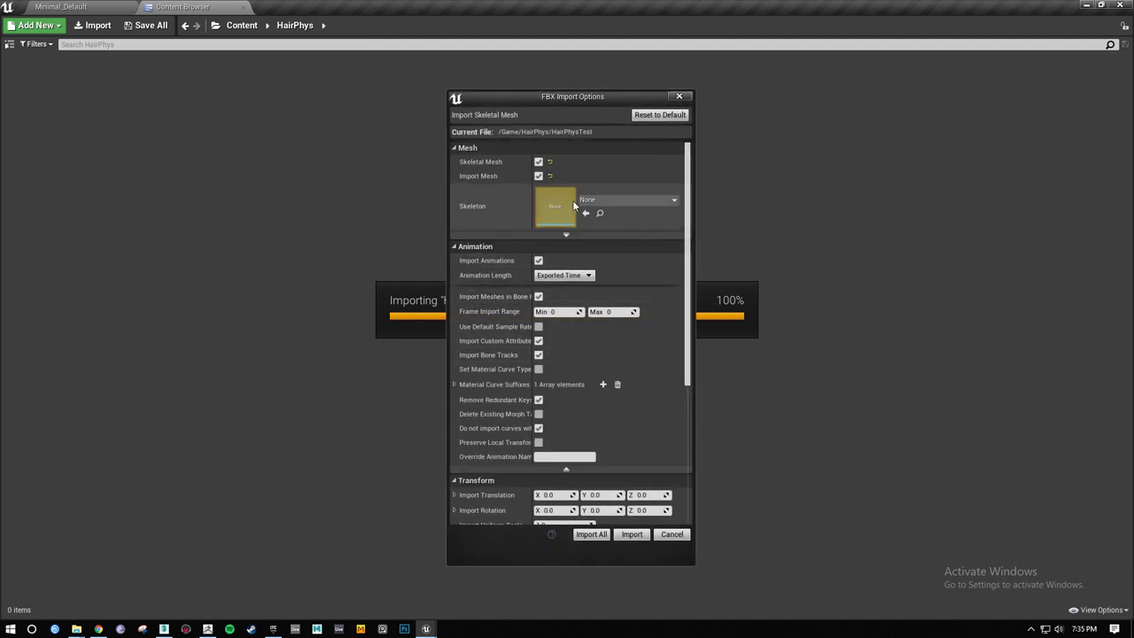
Turn off Create Physics Asset, assign HairPhysTest_Physics as the physics asset, and import the skeletal mesh
click(566, 234)
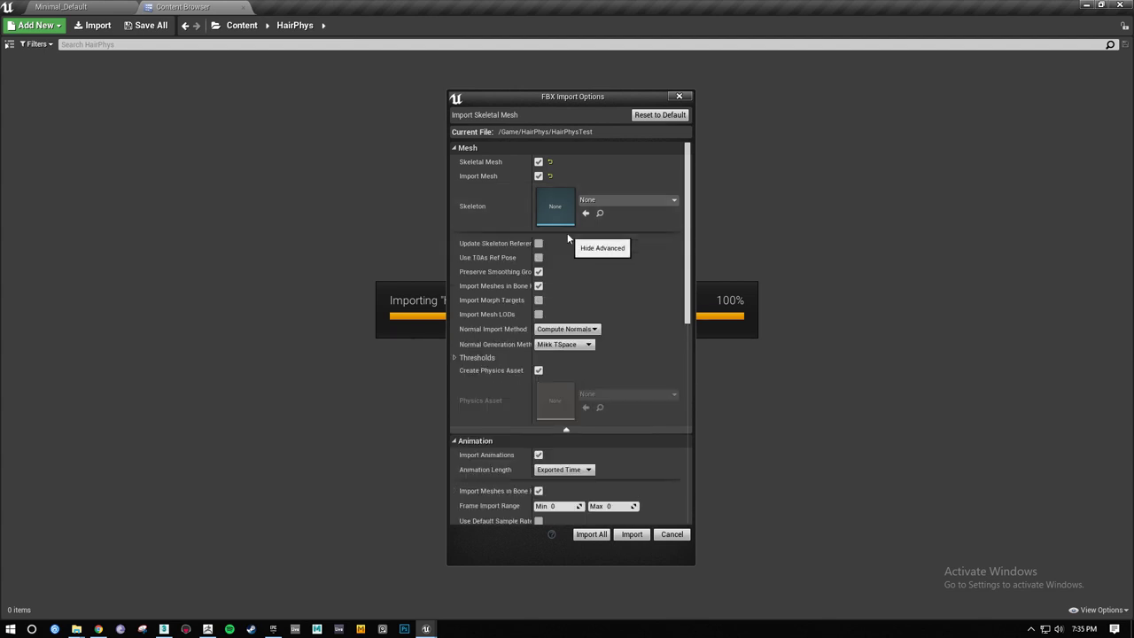
click(538, 370)
click(599, 396)
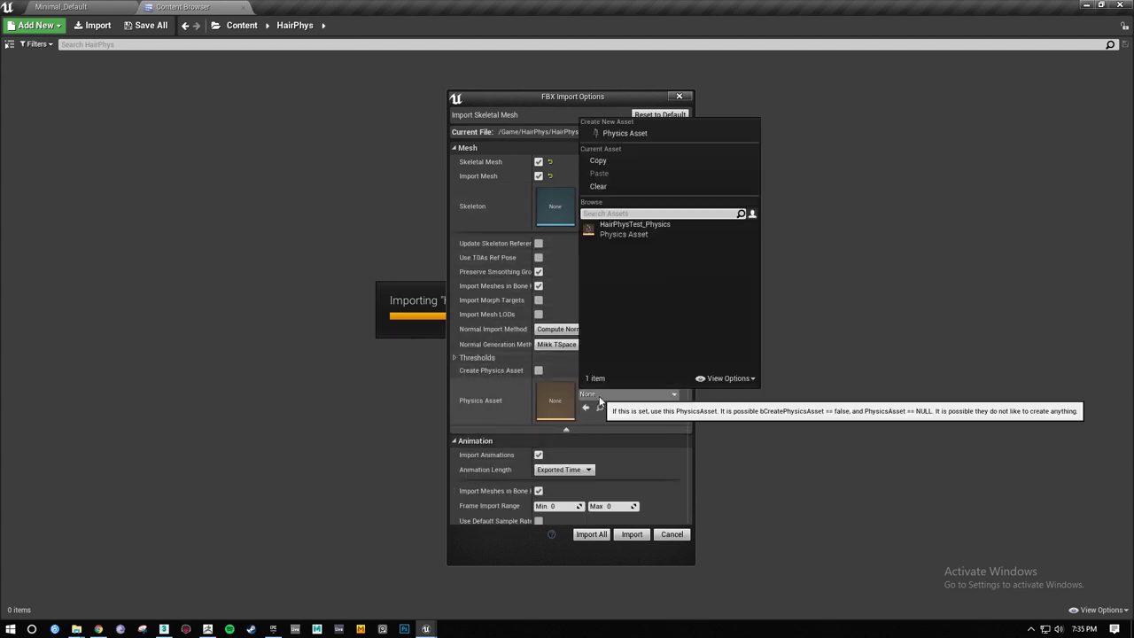
click(633, 231)
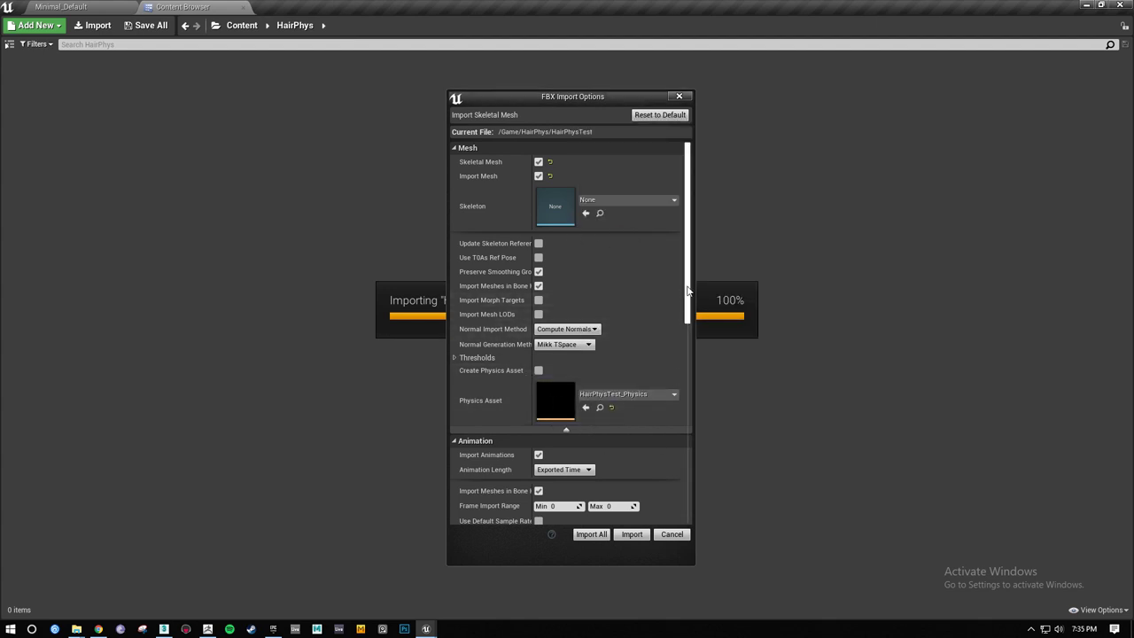
drag(689, 296, 714, 507)
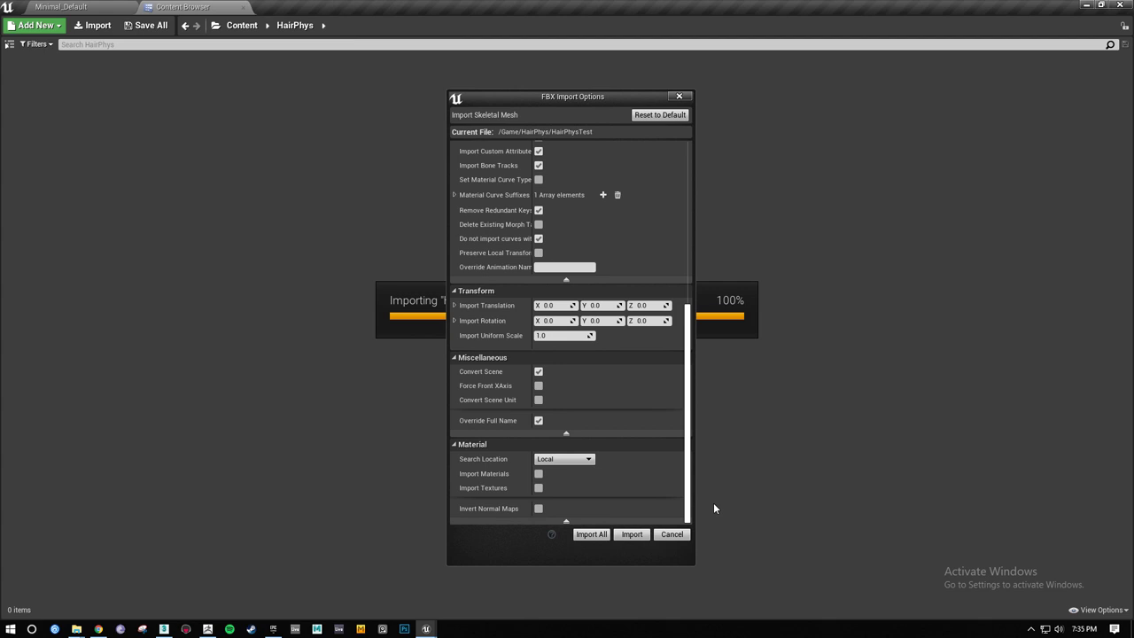
click(626, 535)
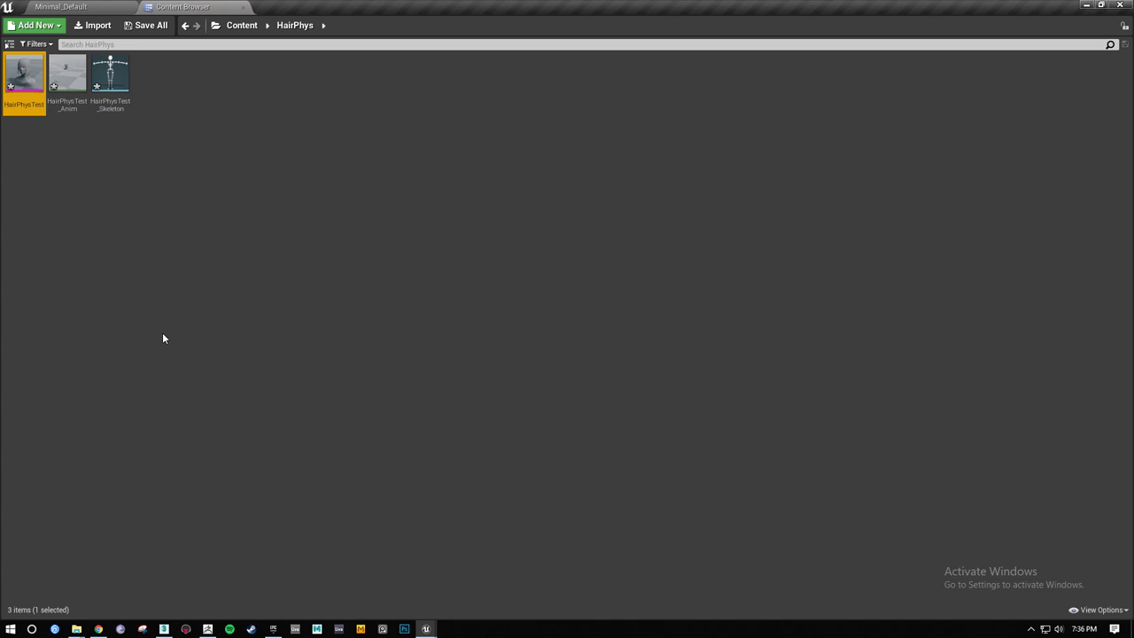
Open the HairPhysTest skeletal mesh, dock its editor beside the other tabs and frame the head and hair
double_click(24, 74)
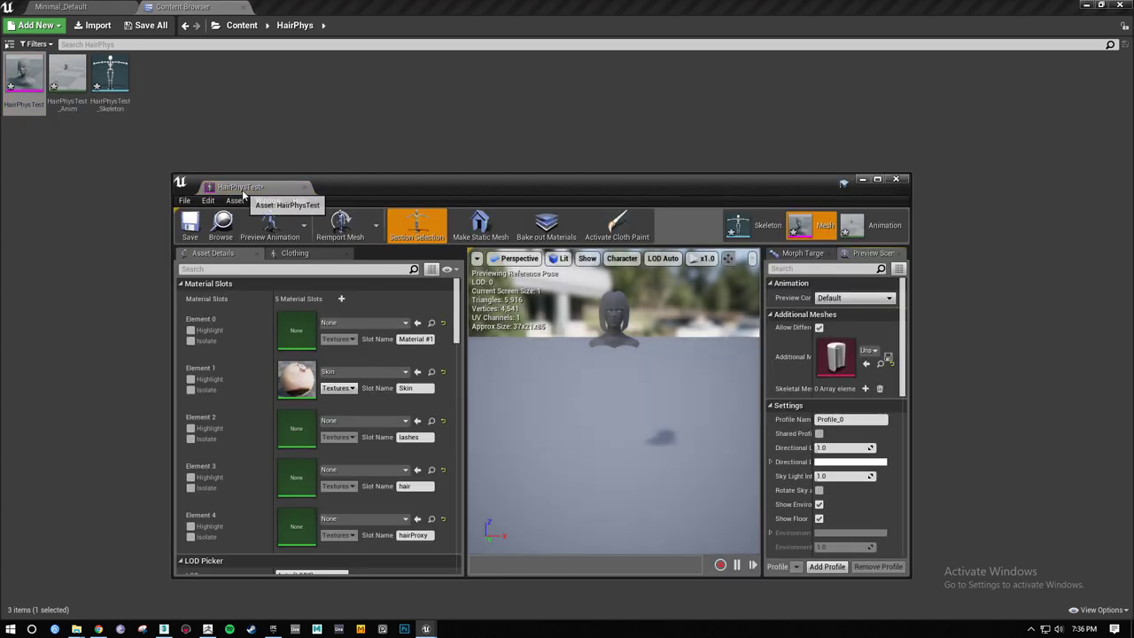
drag(243, 193, 387, 8)
right_drag(706, 255, 545, 237)
key(w)
key(w)
key(d)
key(s)
key(w)
key(s)
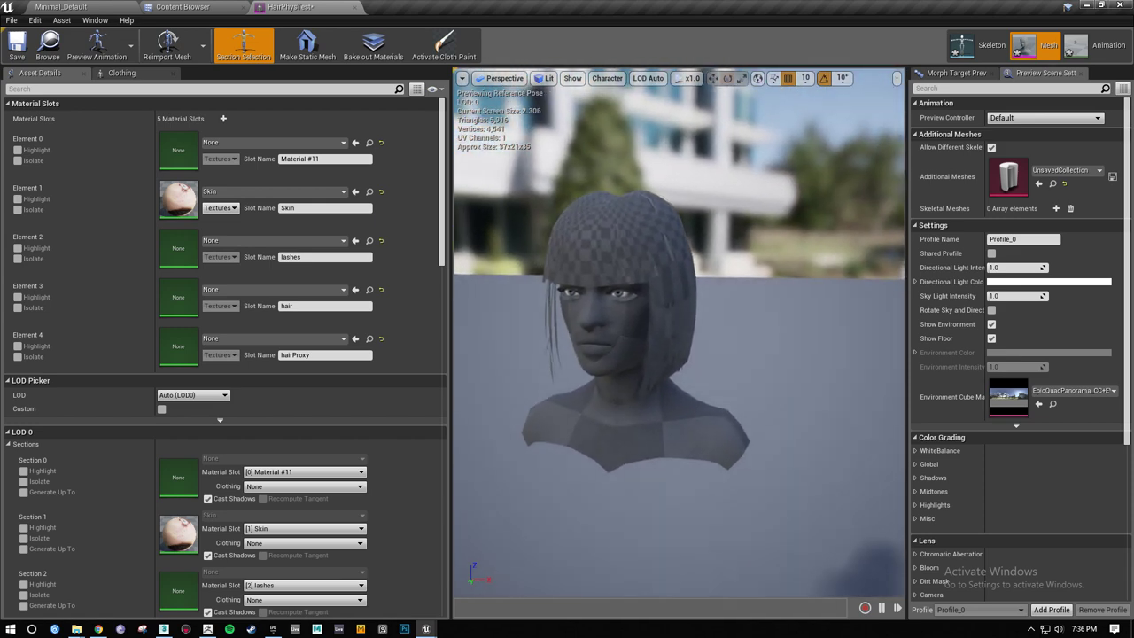
Isolate the Element 0 material slot and assign the Skin material to it
click(17, 160)
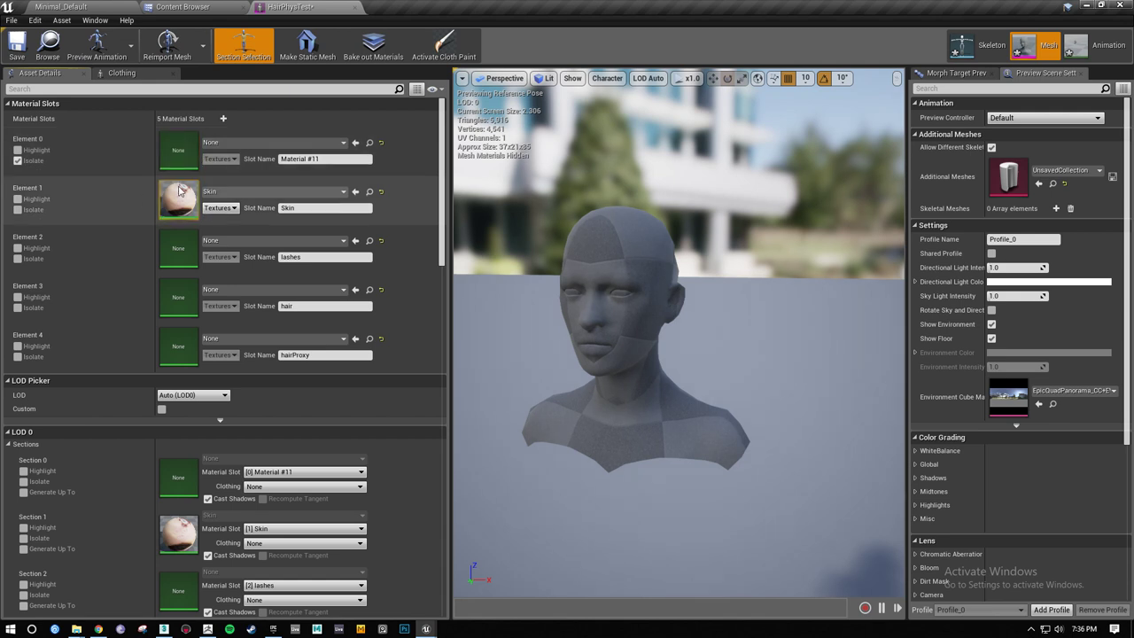
click(212, 144)
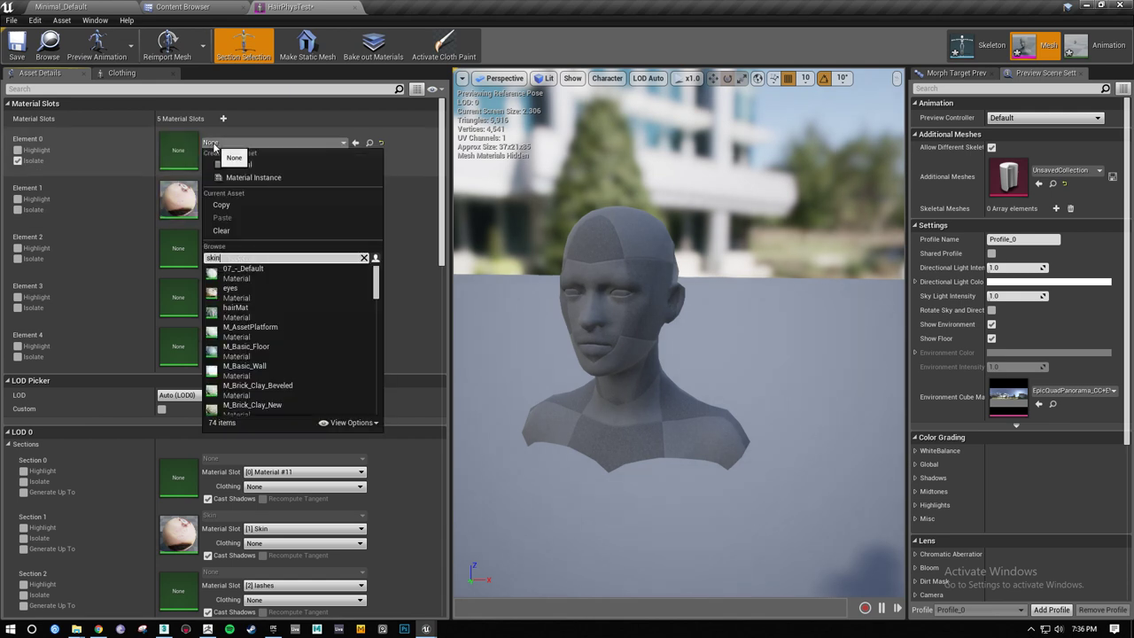
click(234, 268)
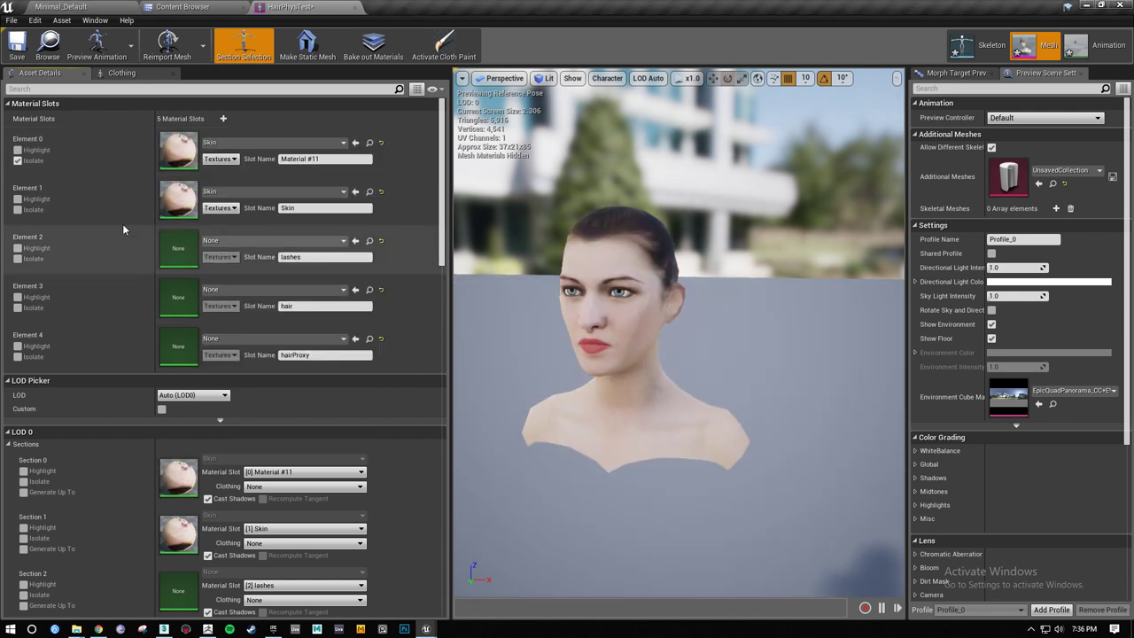
Check Elements 1 and 2 in isolation, assign hairMat to the isolated hair slot, and show the whole mesh again
click(16, 209)
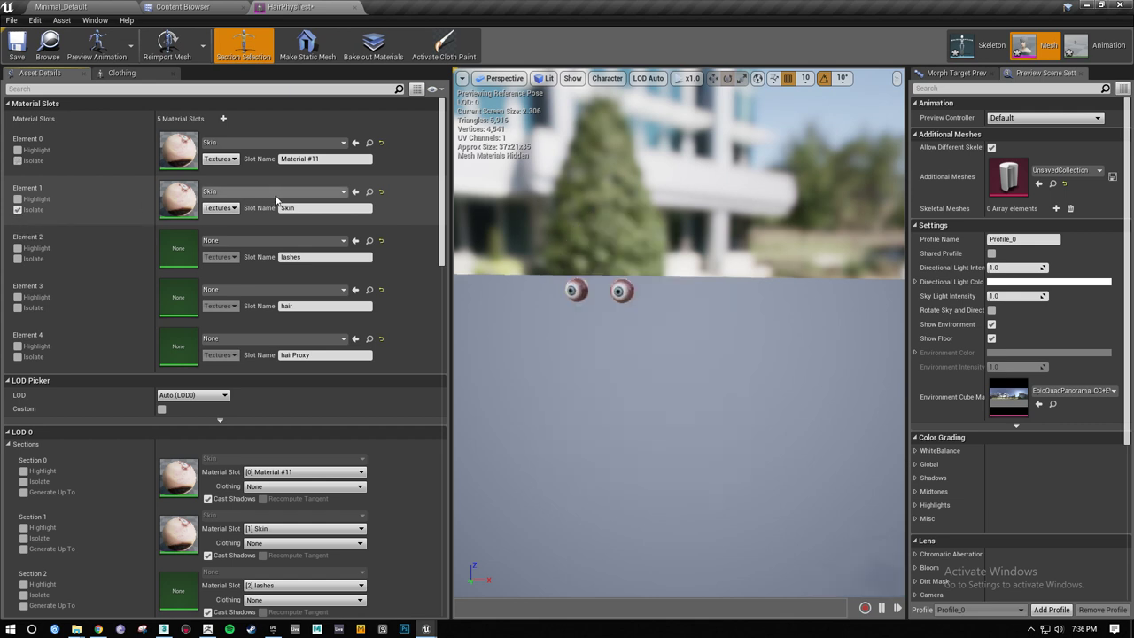
click(17, 257)
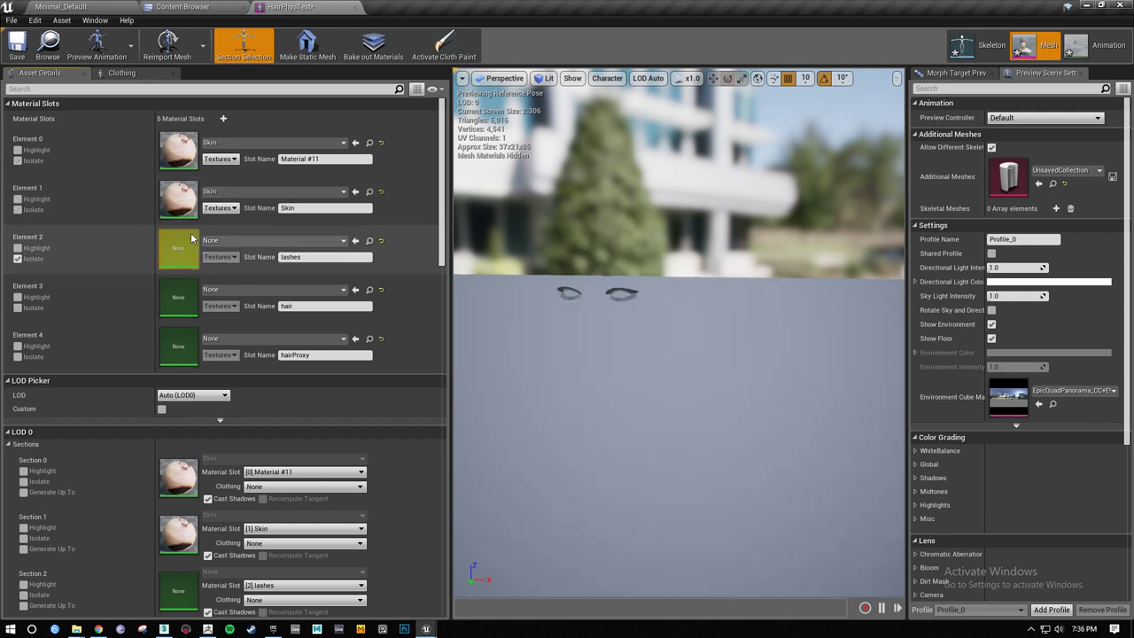
click(17, 307)
click(210, 289)
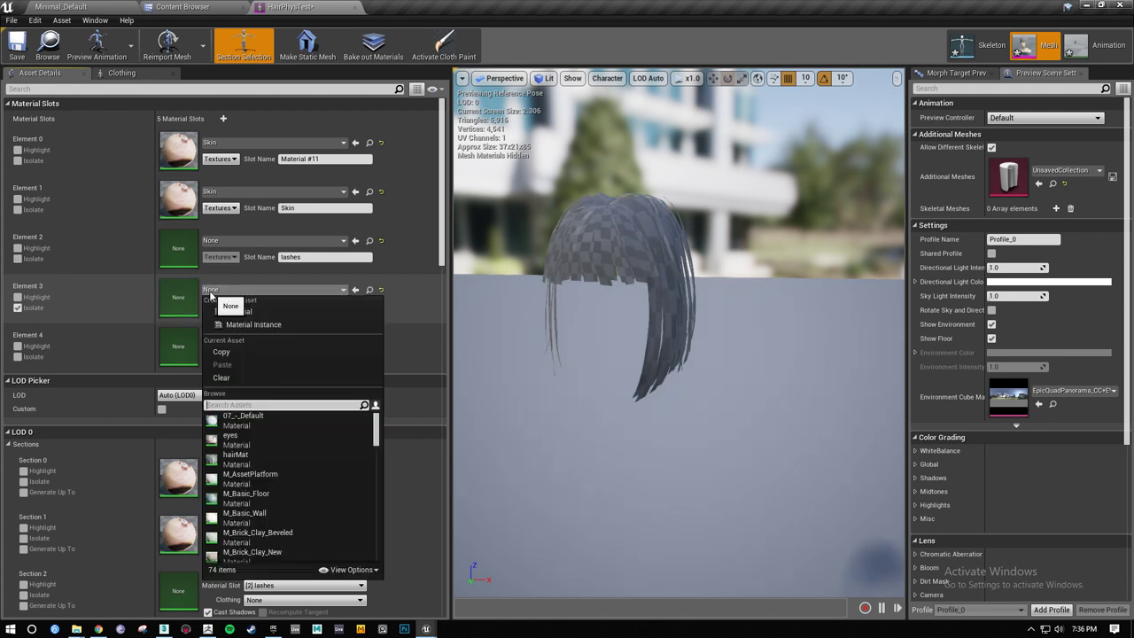
text(hai)
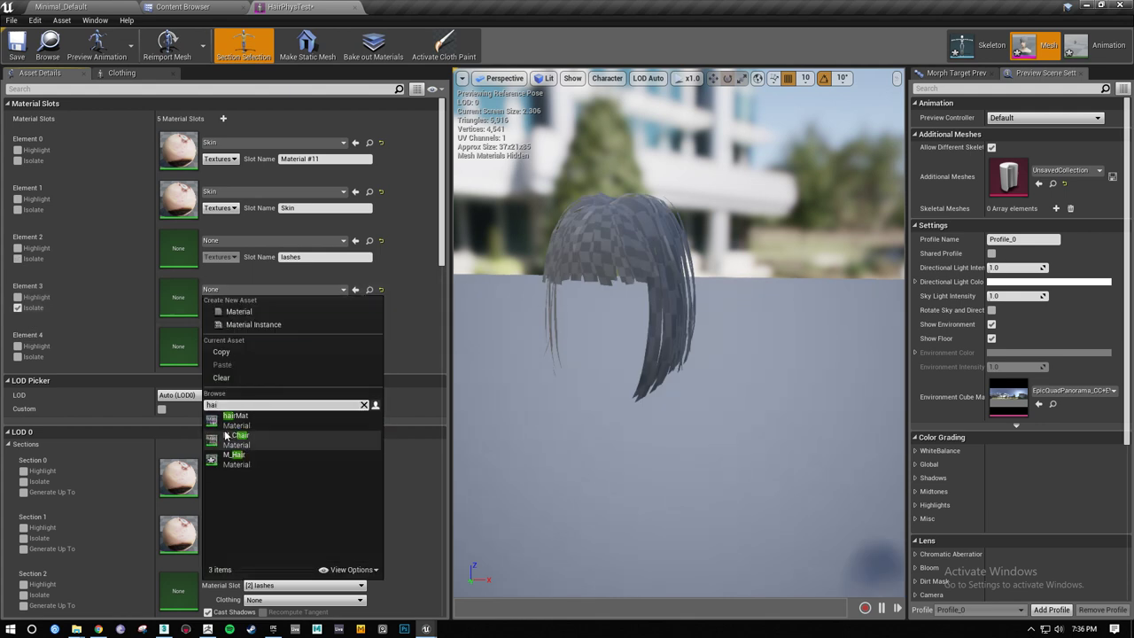
click(275, 422)
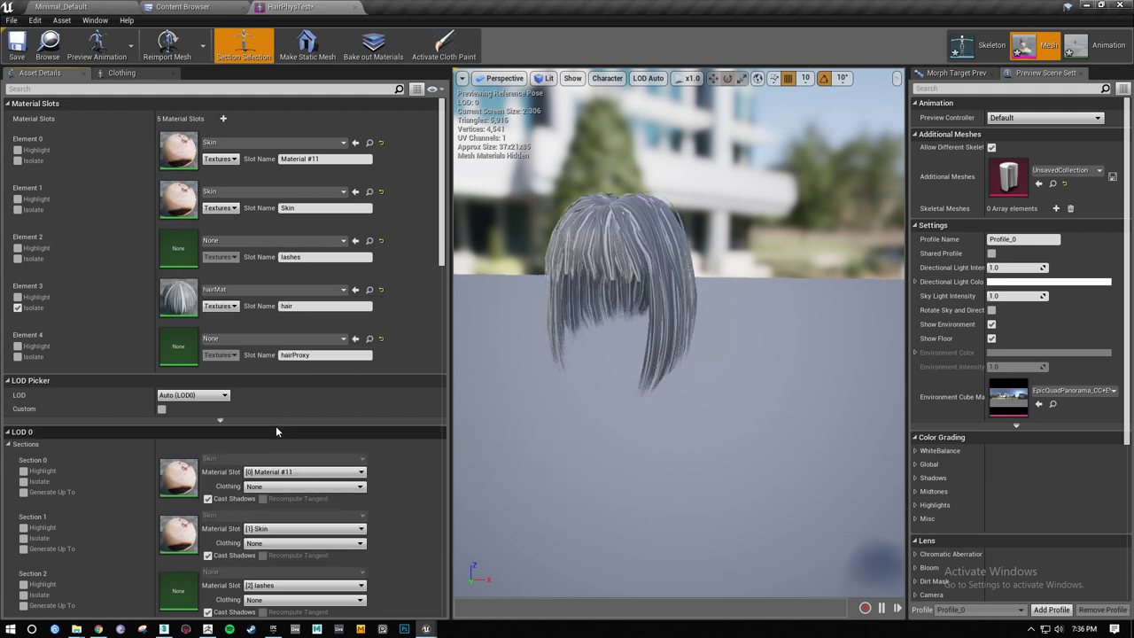
click(17, 307)
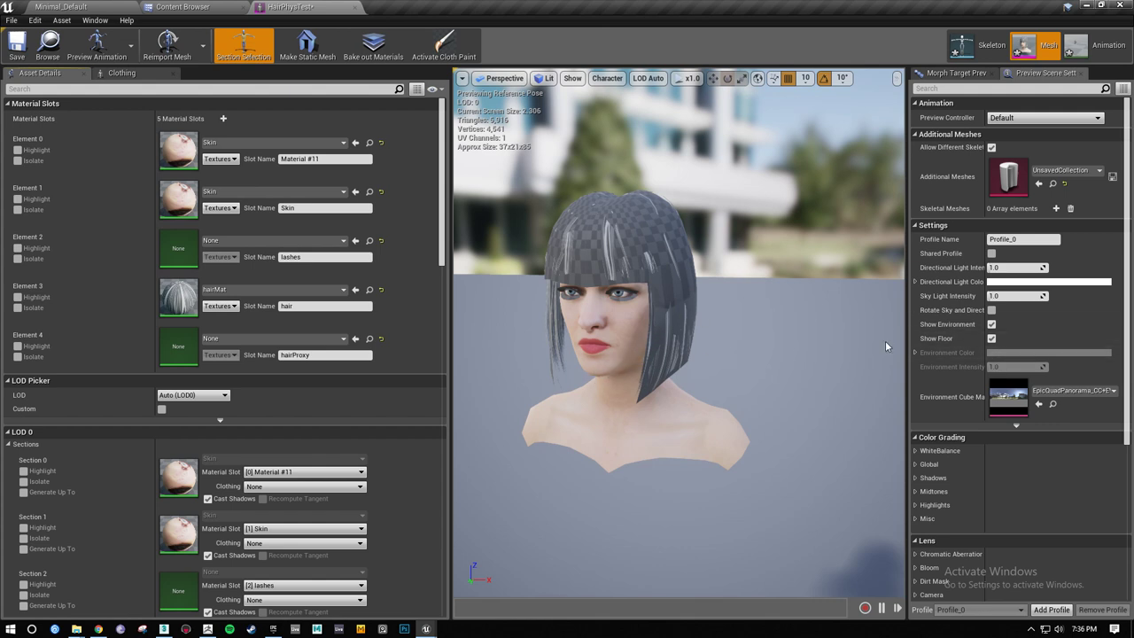
Create and assign a new physics asset for the HairPhysTest skeletal mesh using the default capsule body settings
scroll(981, 369, down, 5)
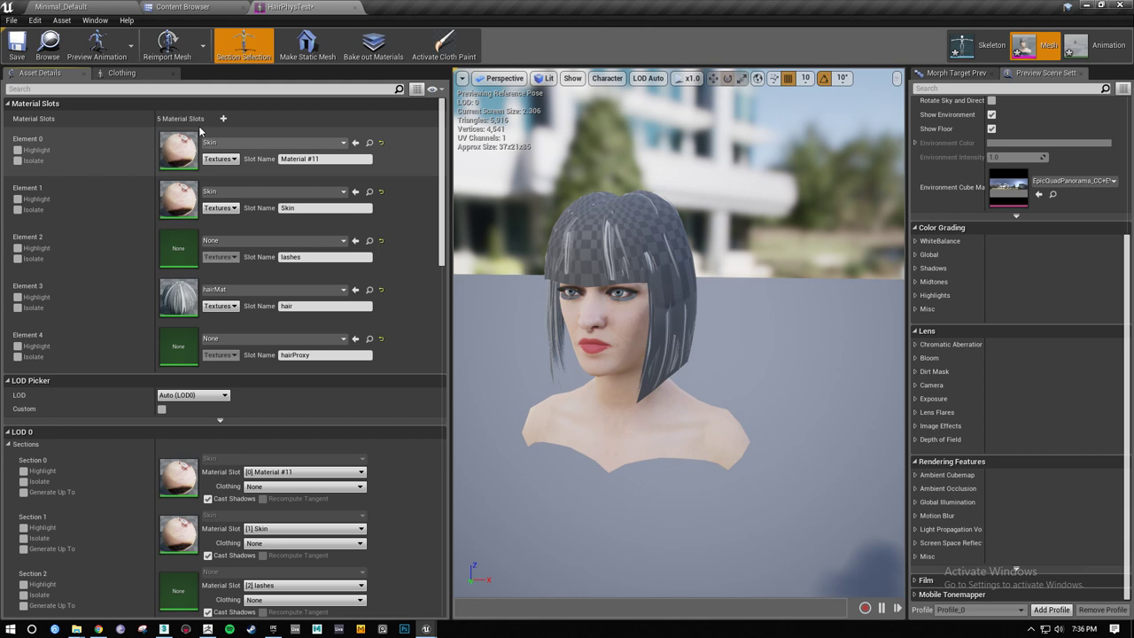
click(182, 7)
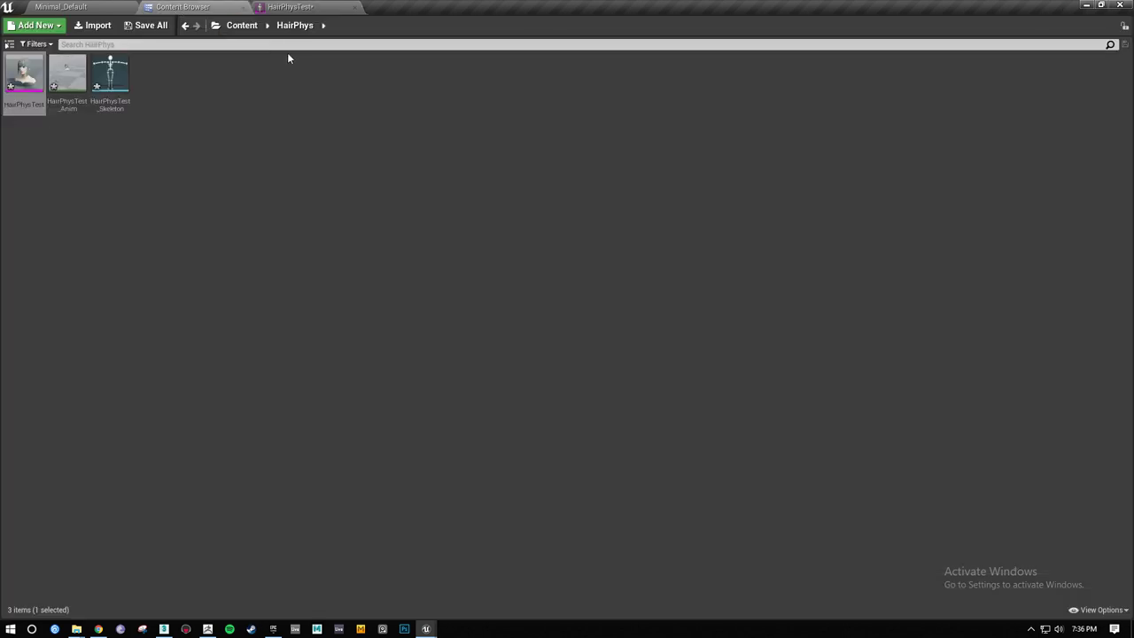
right_click(24, 88)
mouse_move(50, 104)
mouse_move(181, 111)
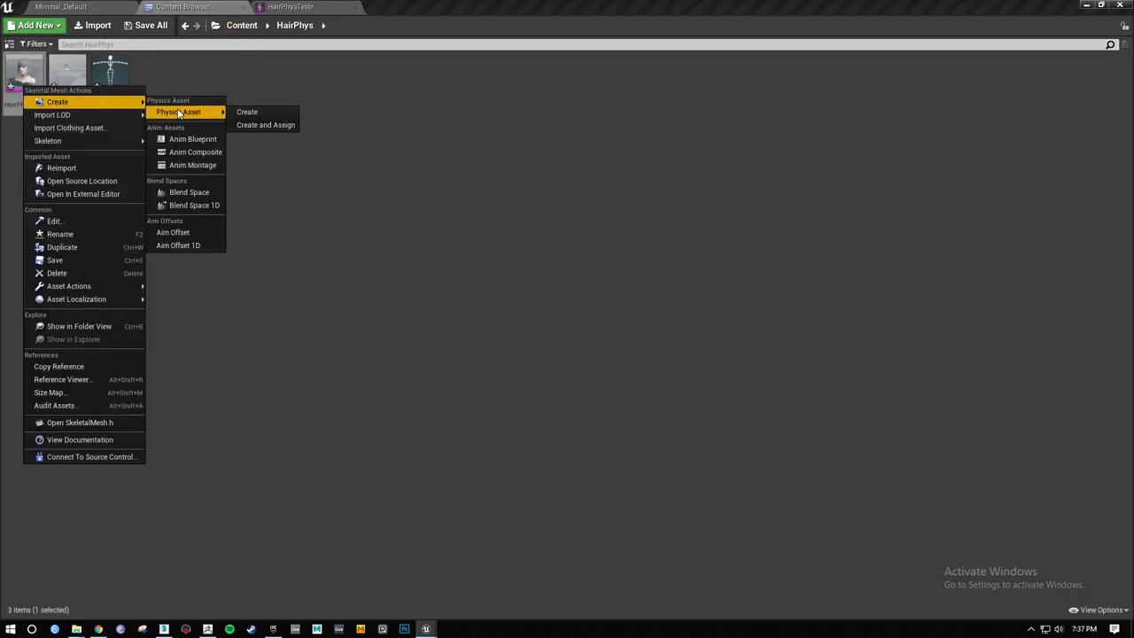
click(270, 124)
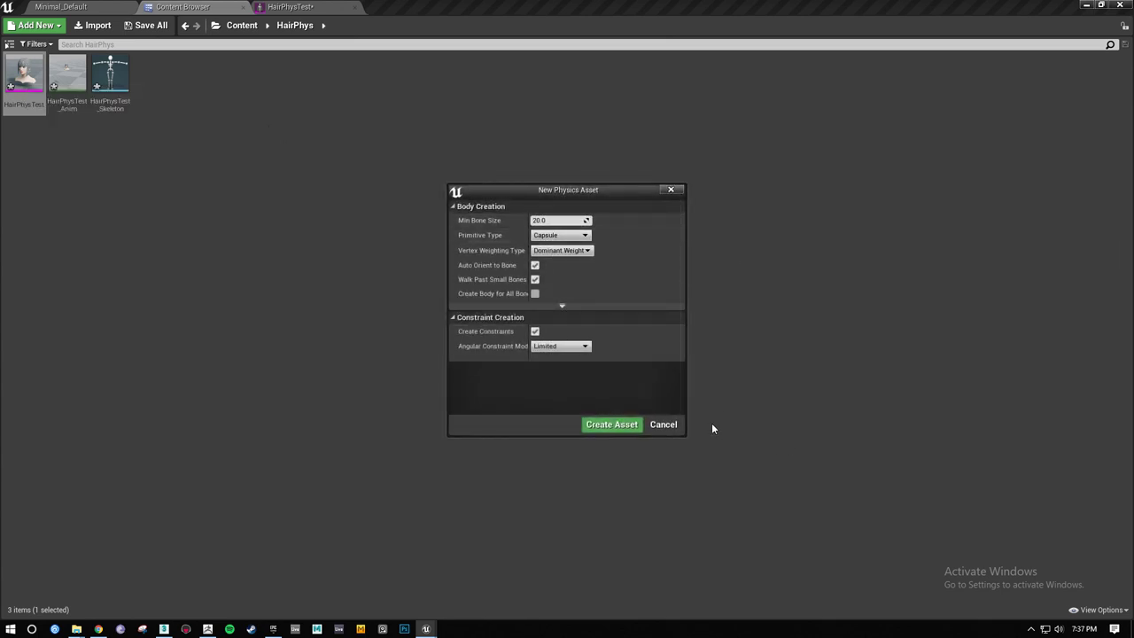
click(610, 424)
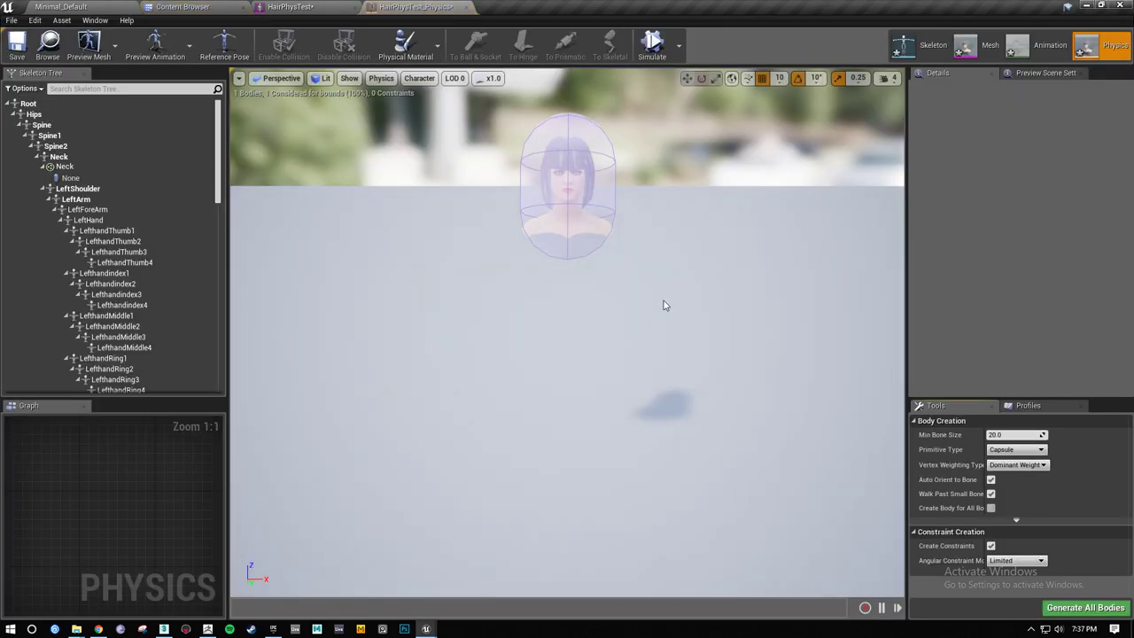
Scale the Neck body's capsule down to head size and raise it so it sits around the head
click(593, 241)
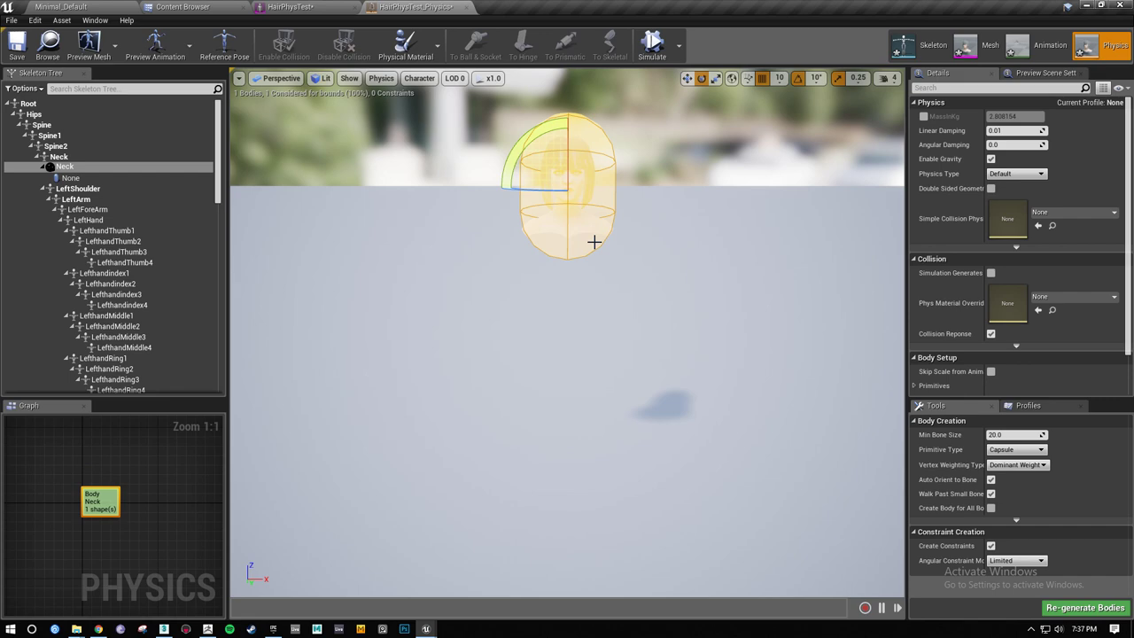
right_drag(644, 315, 863, 332)
key(w)
key(f)
key(a)
key(s)
key(w)
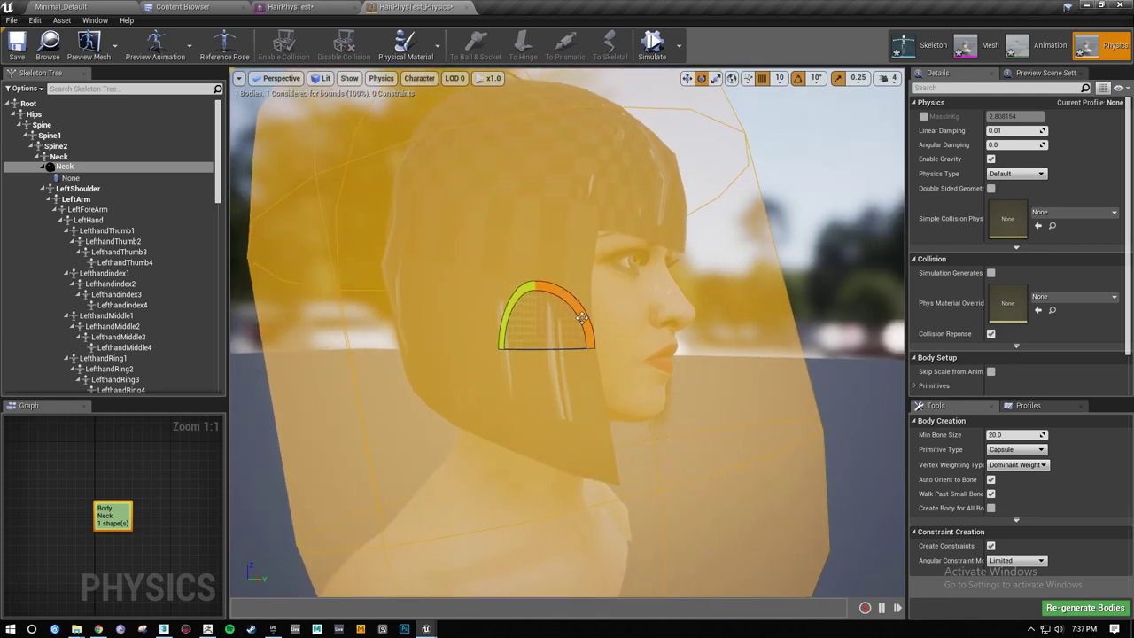
key(r)
drag(534, 346, 482, 358)
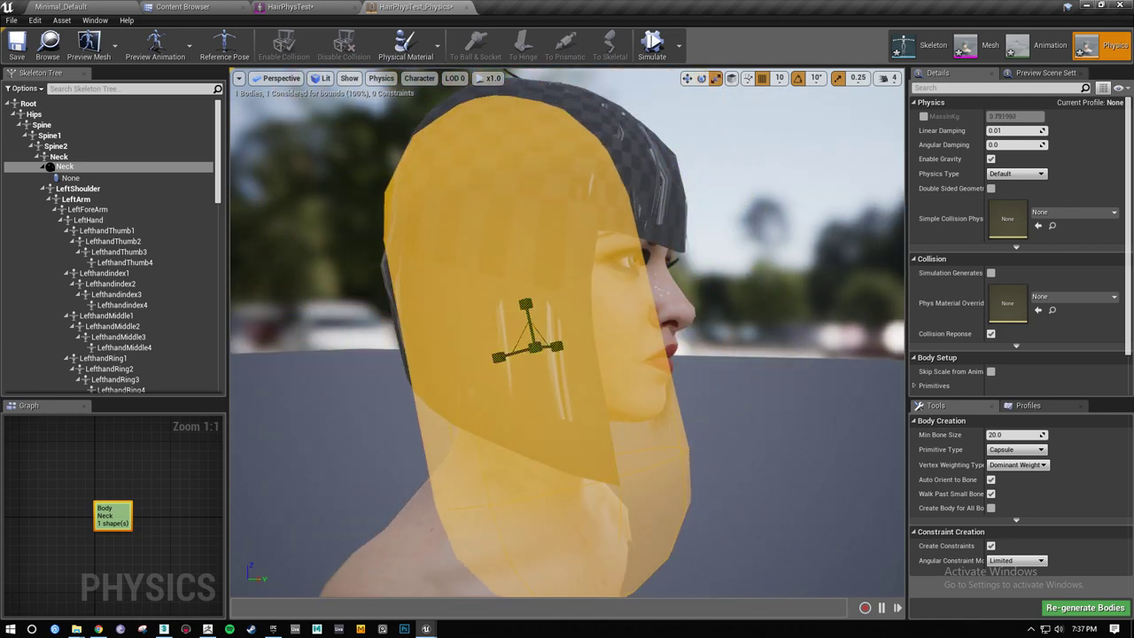
drag(526, 303, 550, 287)
key(w)
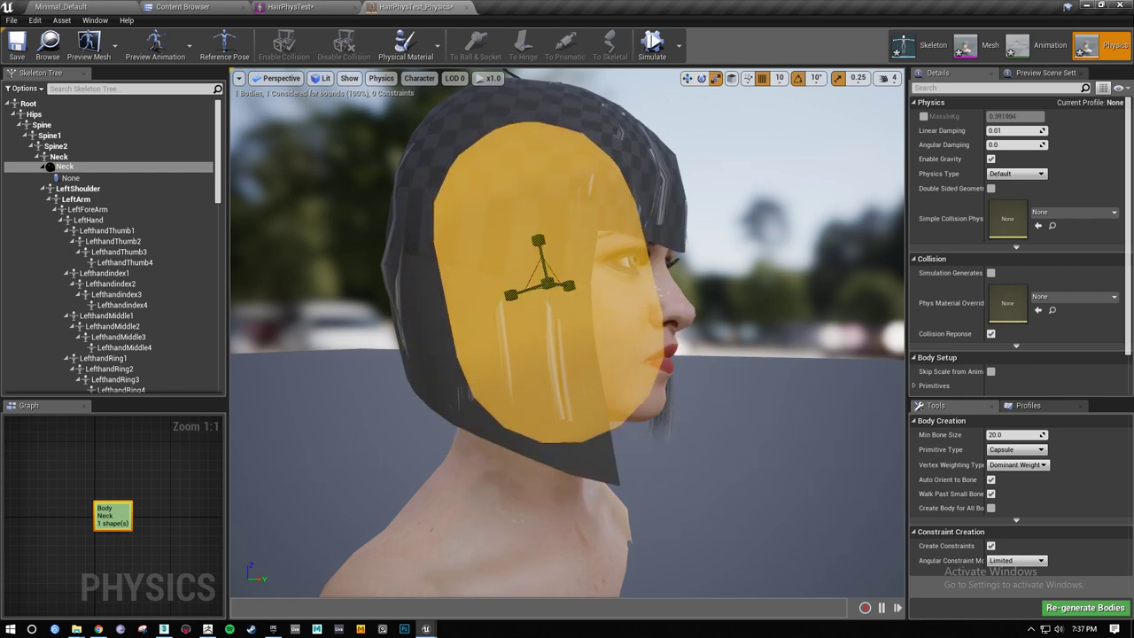
Shrink the head capsule slightly more so it fits the width of the face when viewed from the front
alt+drag(567, 354, 372, 359)
scroll(567, 332, down, 5)
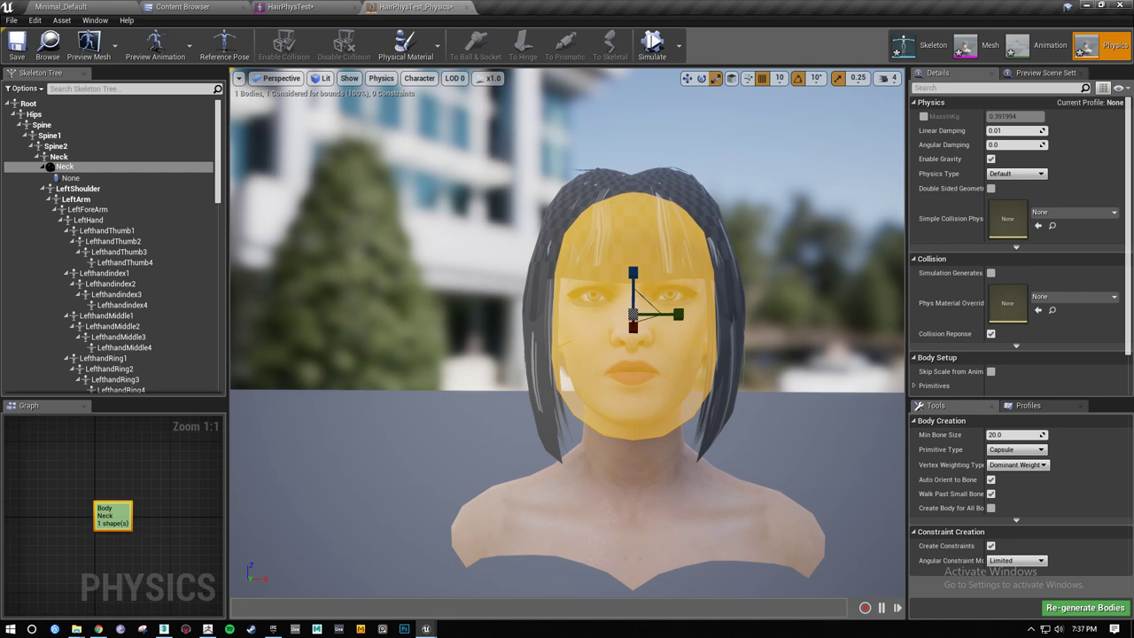
right_drag(567, 332, 611, 310)
scroll(540, 339, up, 3)
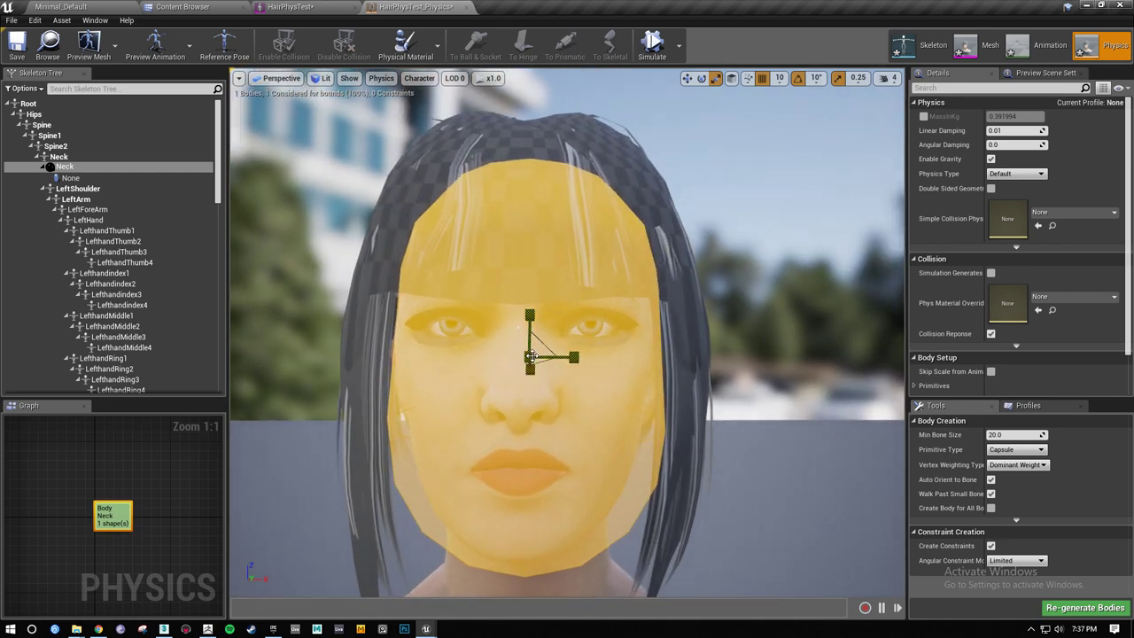
drag(530, 357, 530, 363)
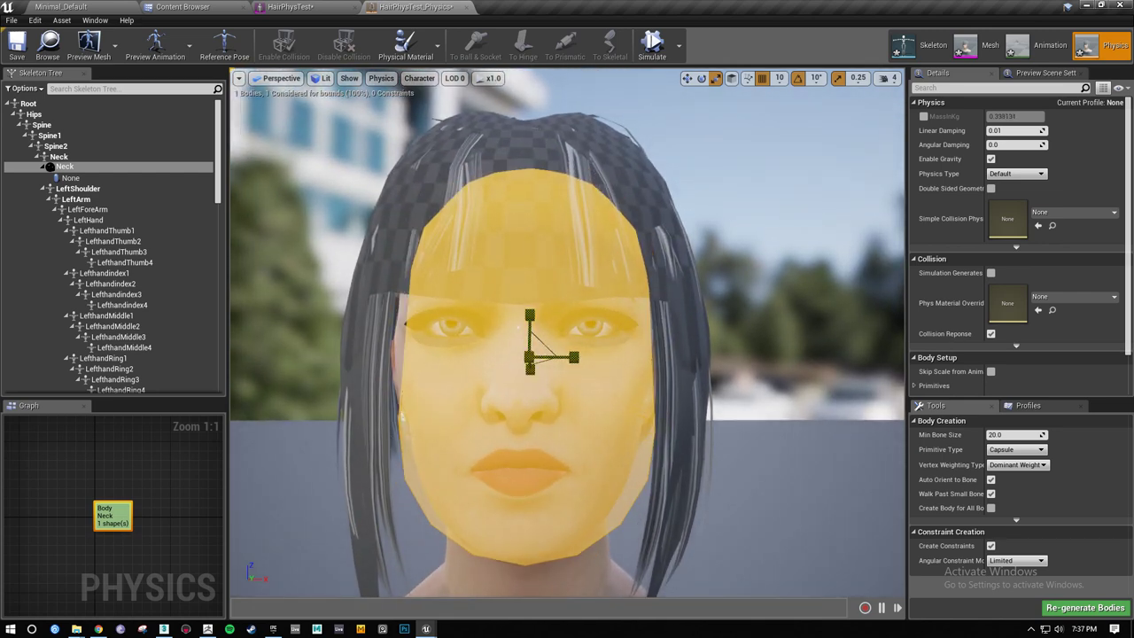
Shift the head capsule forward so it covers the front of the face in side view
alt+drag(614, 346, 543, 348)
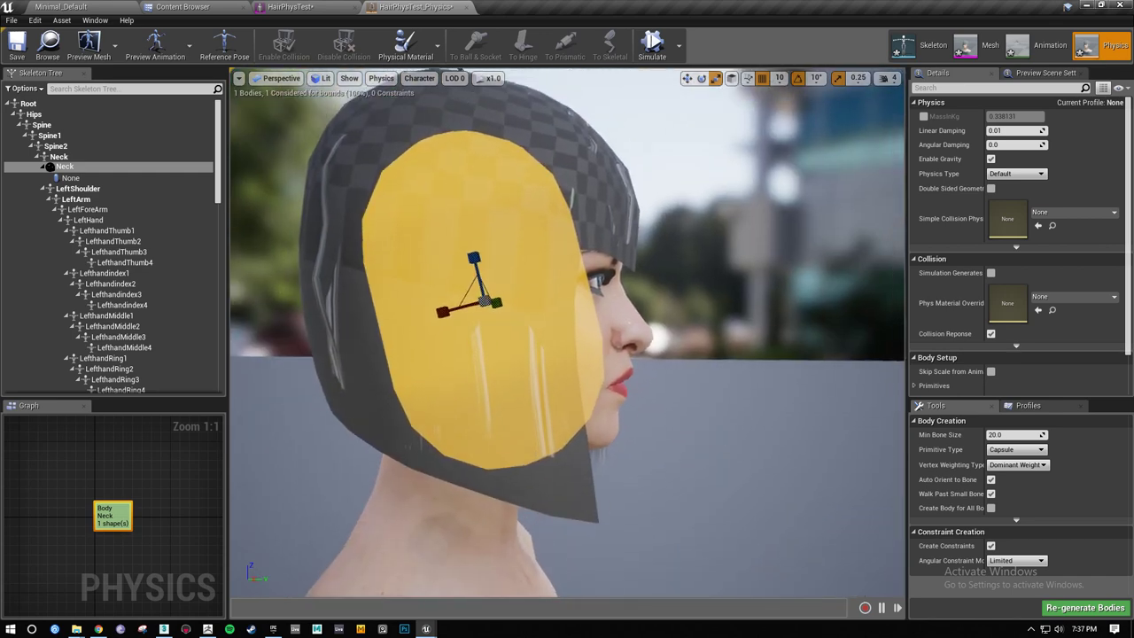
drag(494, 292, 535, 292)
key(s)
right_drag(535, 292, 514, 292)
key(d)
key(a)
key(s)
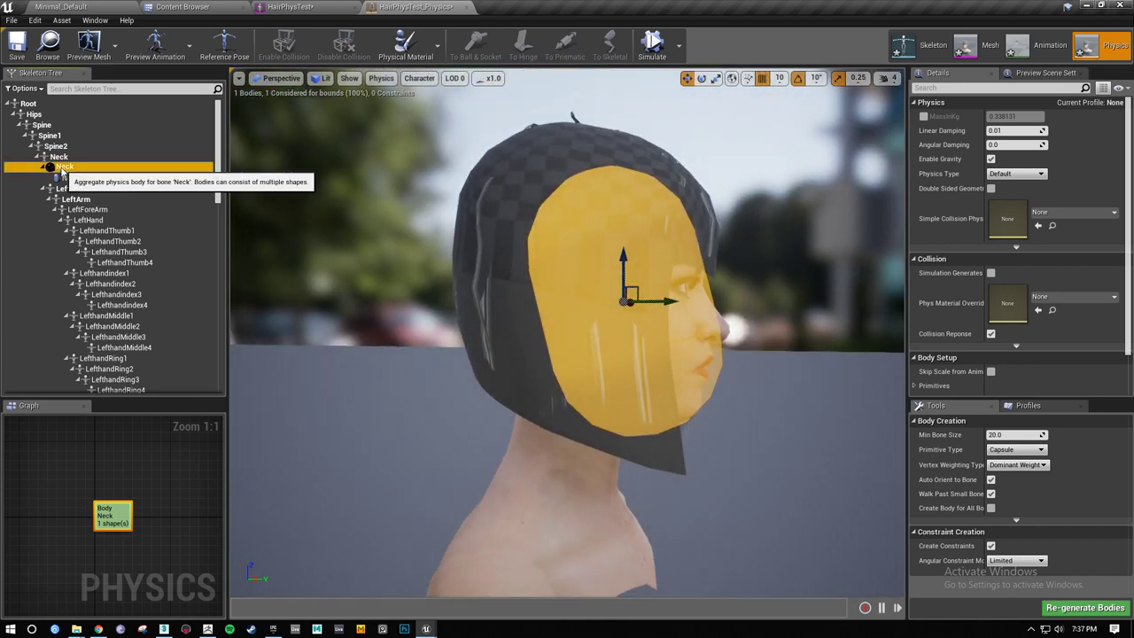
Add a second capsule to the Neck body, scale it down and lower it across the shoulders
right_click(62, 170)
mouse_move(133, 196)
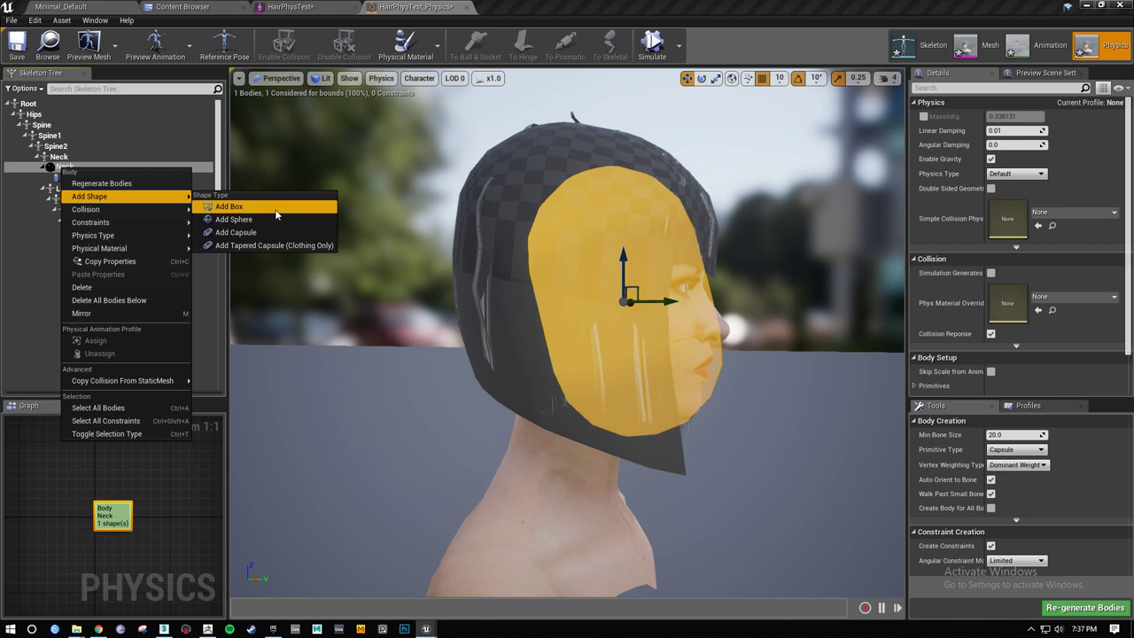
click(234, 228)
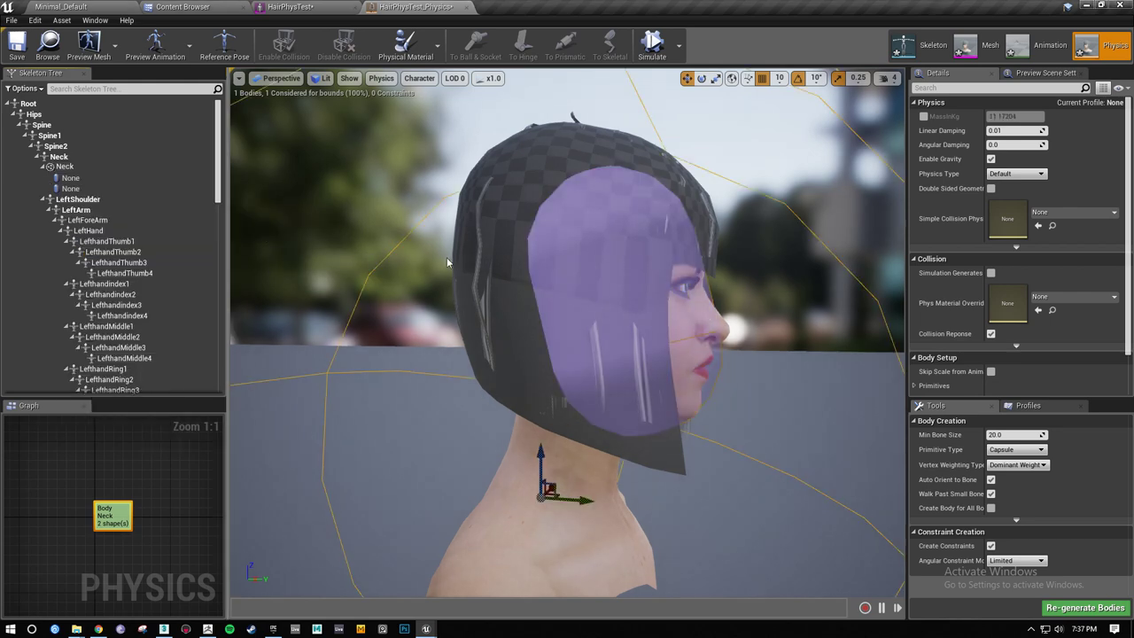
right_drag(555, 504, 562, 509)
key(r)
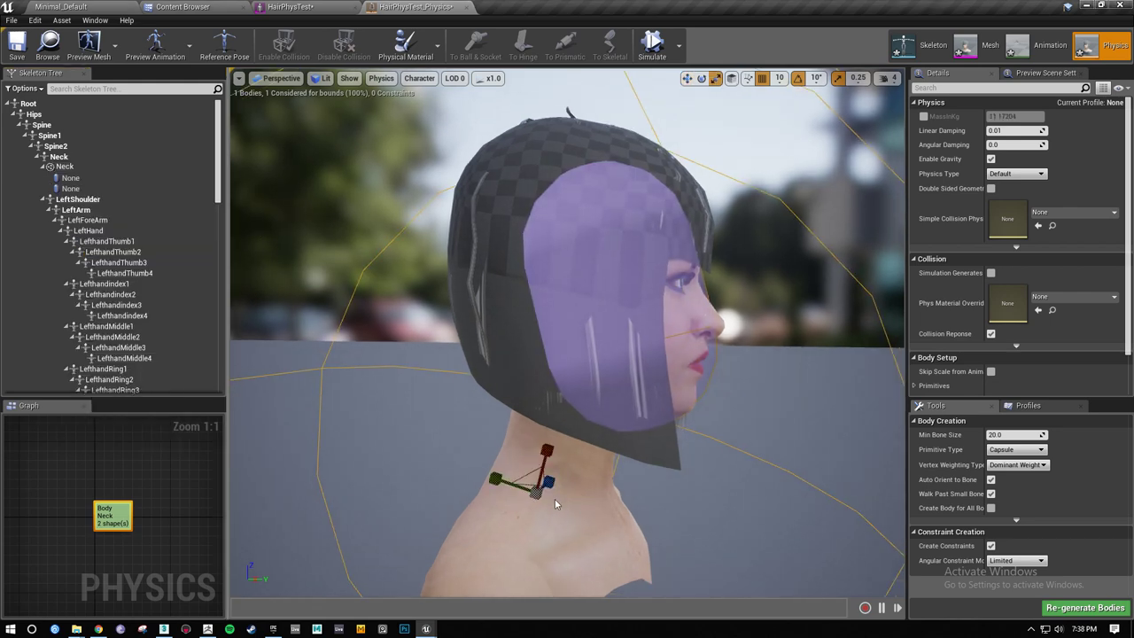
mouse_move(534, 494)
mouse_down()
mouse_move(620, 448)
mouse_move(533, 499)
mouse_up()
right_drag(540, 482, 743, 483)
key(s)
right_drag(497, 394, 529, 389)
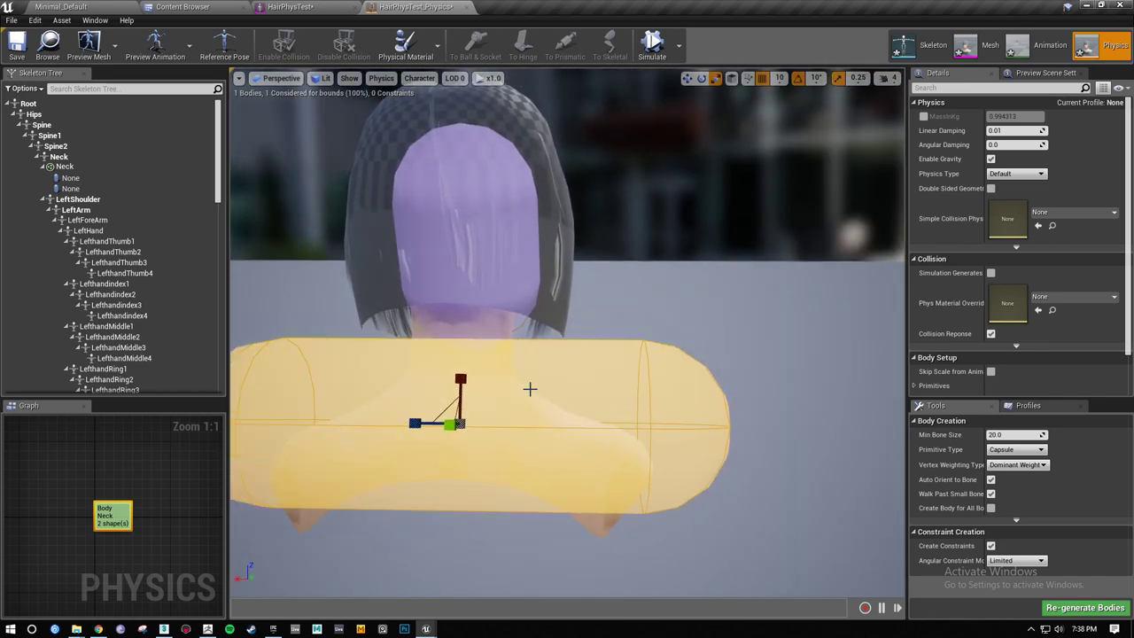
drag(474, 382, 465, 423)
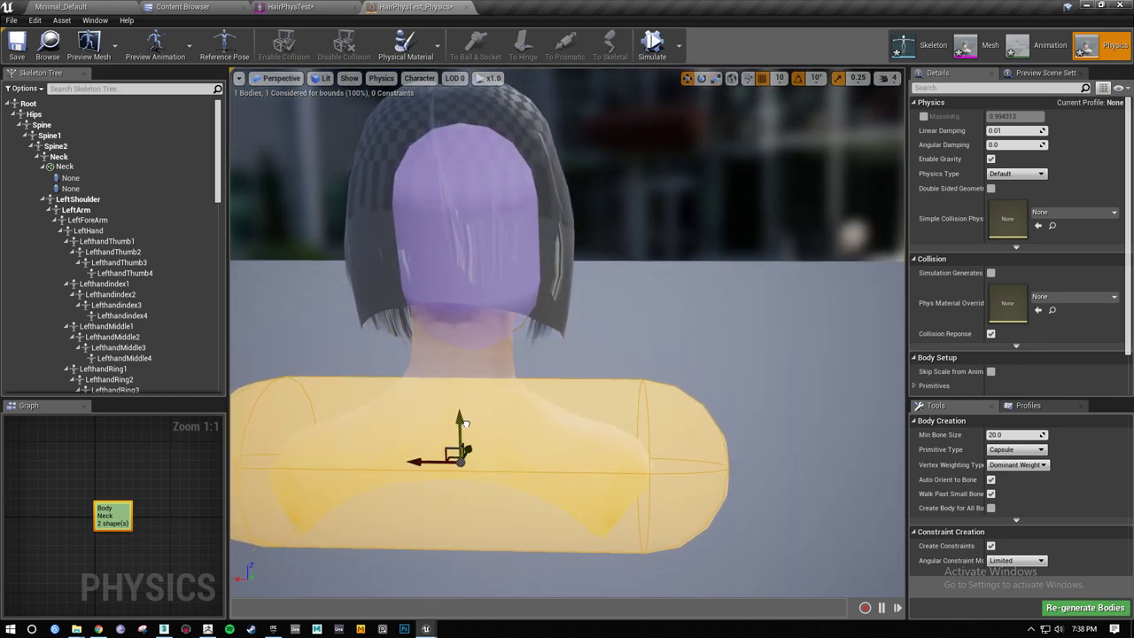
Scale the shoulder capsule down further so it fits the width of the shoulders
key(d)
mouse_move(674, 406)
right_down()
mouse_move(496, 469)
mouse_move(638, 474)
mouse_move(674, 406)
right_up()
key(r)
drag(574, 397, 518, 411)
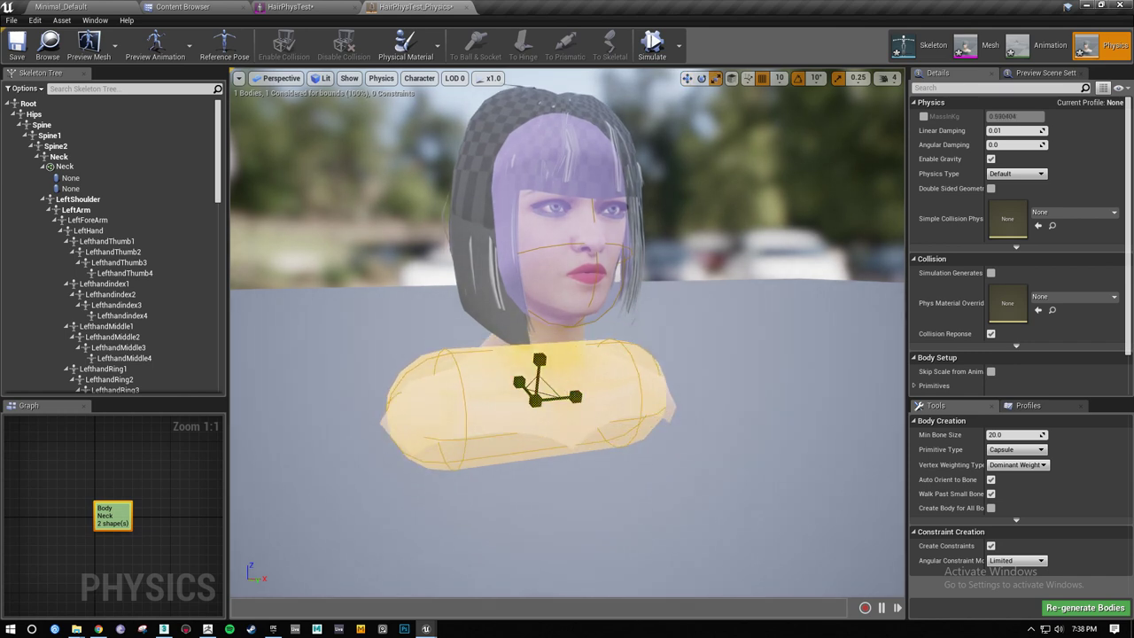
right_drag(708, 431, 719, 400)
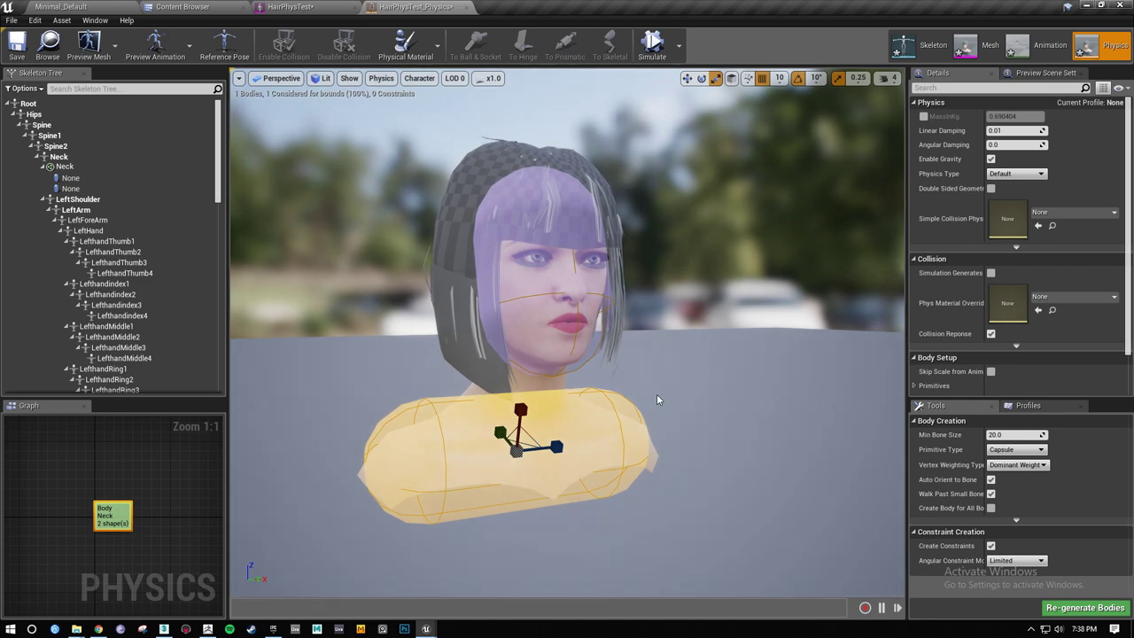
Add a third capsule to the Neck body, scale it down and rotate it upright
right_click(63, 167)
mouse_move(127, 205)
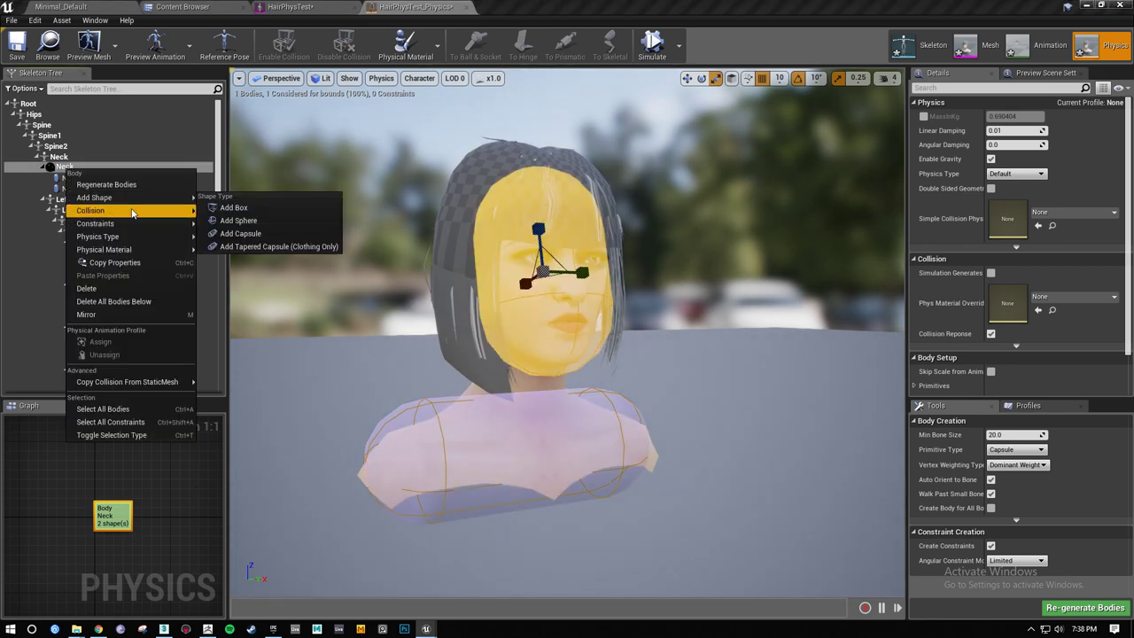
click(244, 233)
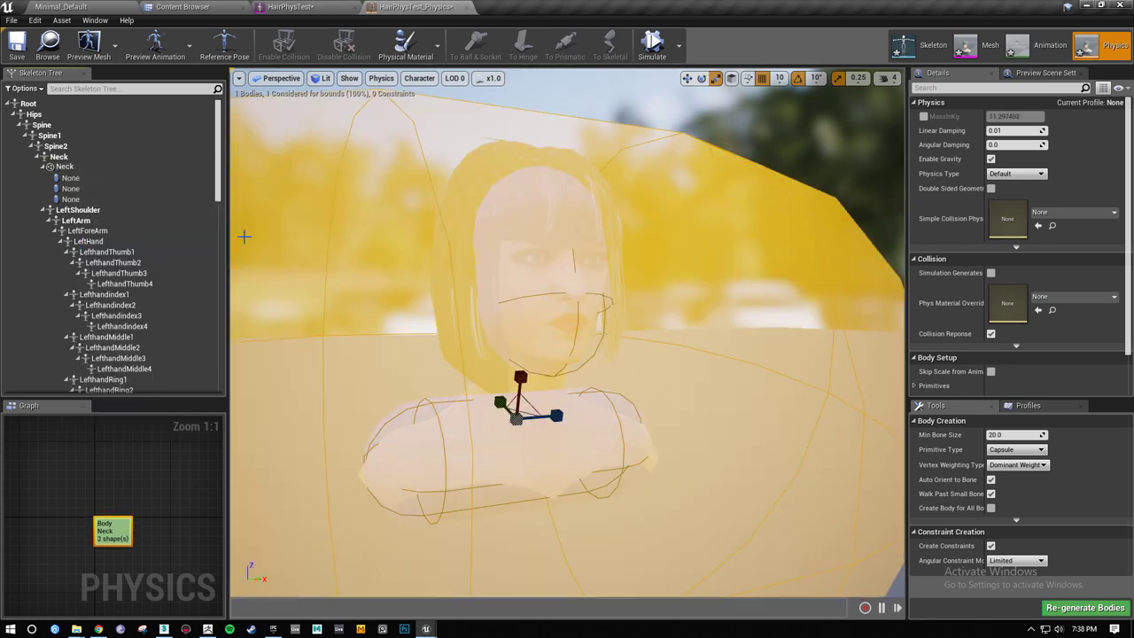
drag(509, 418, 544, 416)
key(e)
drag(479, 391, 503, 485)
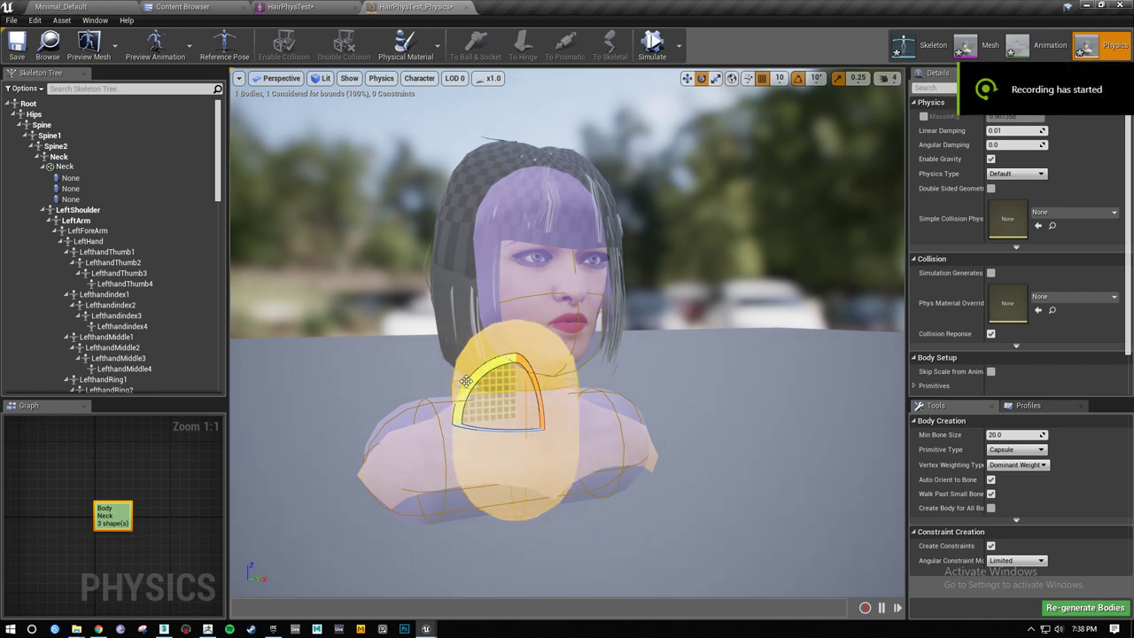
Tilt the upright capsule along the neck and move it up between the shoulders and the back of the head
right_drag(541, 386, 642, 399)
drag(399, 390, 591, 323)
key(w)
right_drag(591, 323, 694, 357)
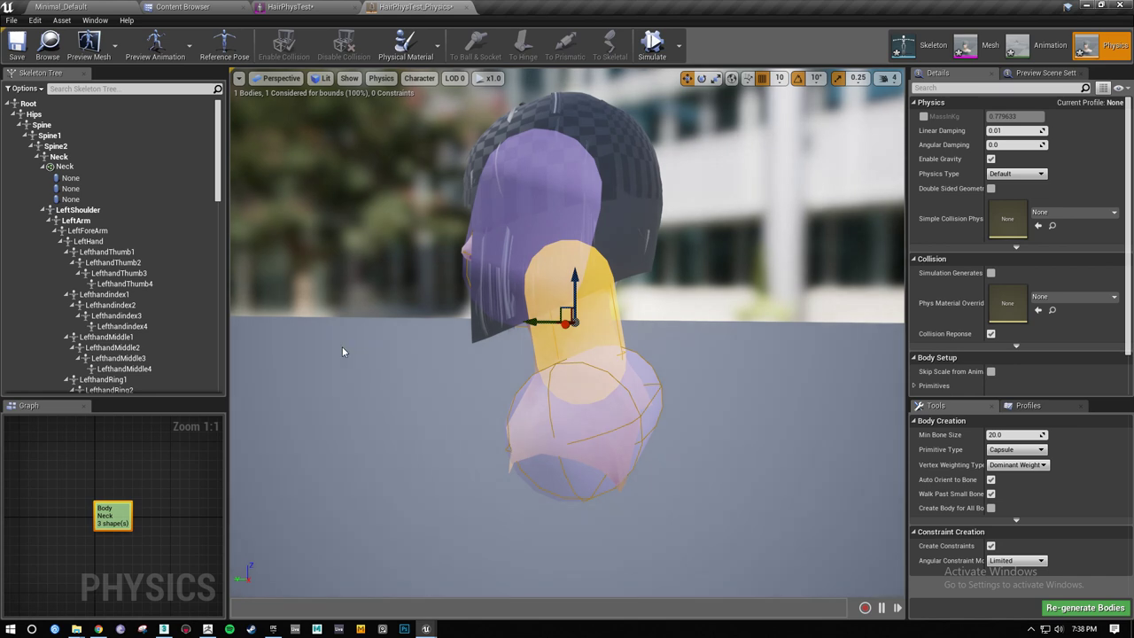
Copy the neck capsule's body properties, then add a fourth capsule to the Neck bone and select that new shape
right_click(580, 299)
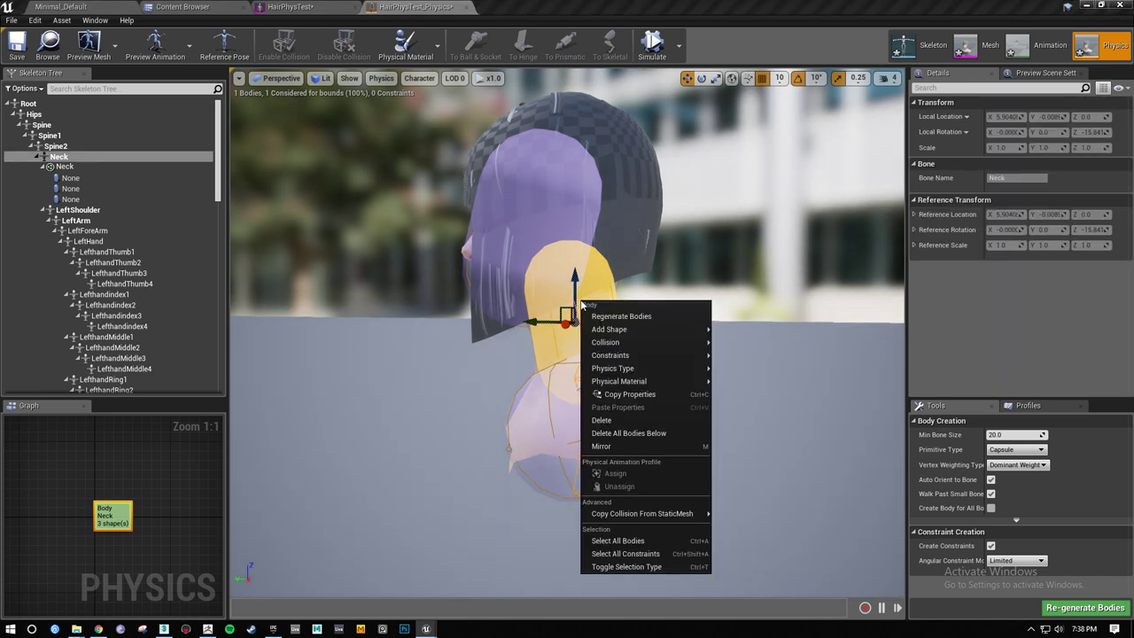
click(639, 398)
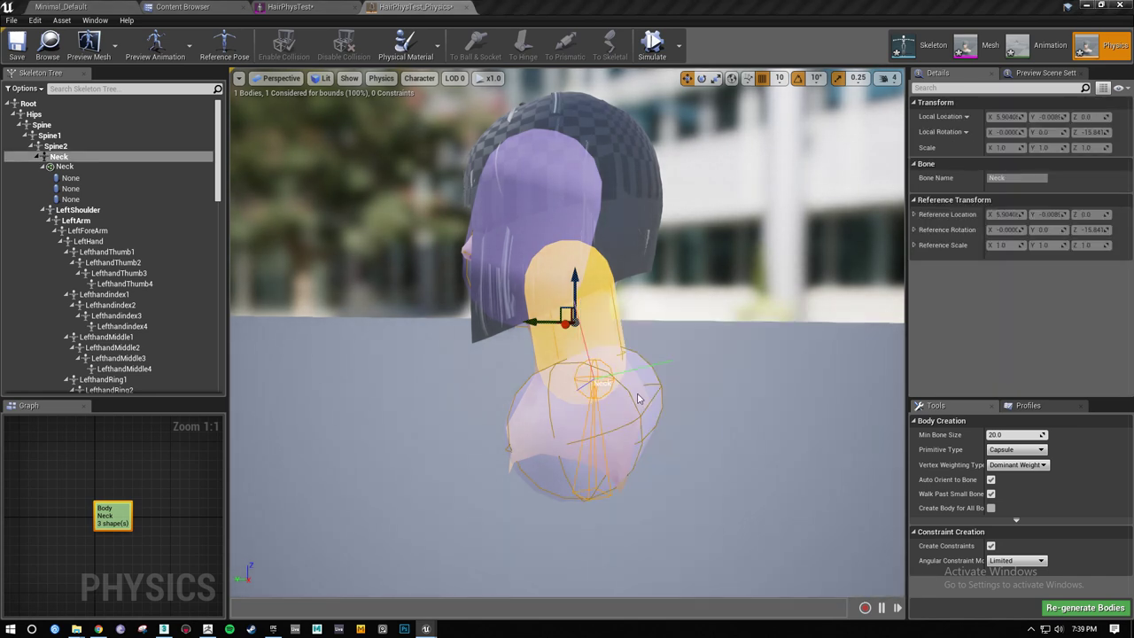
right_click(60, 157)
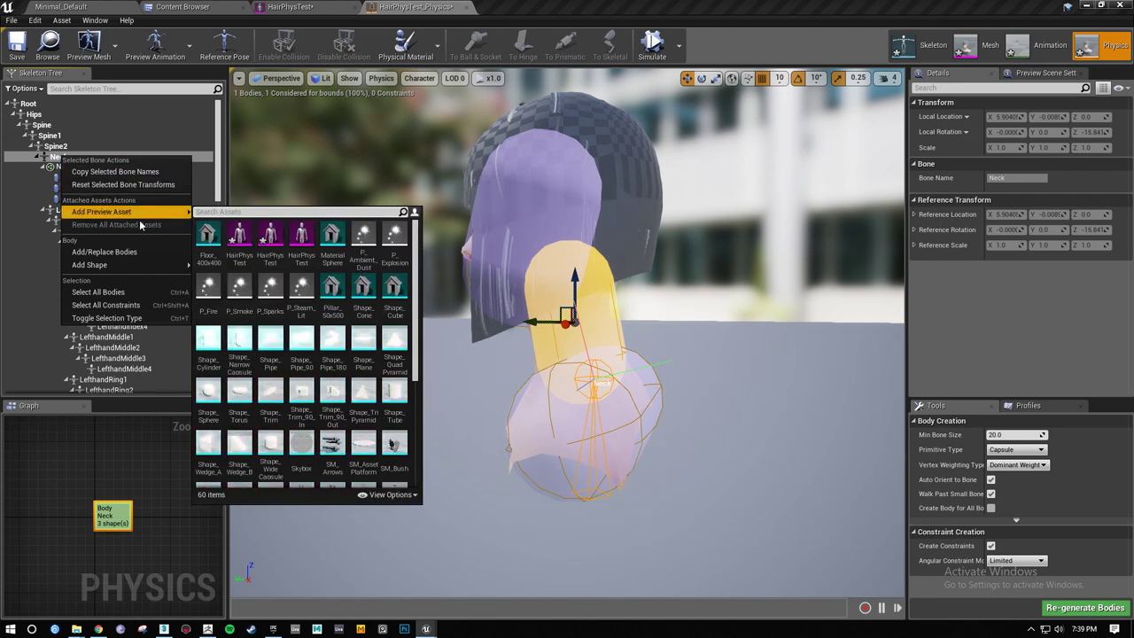
mouse_move(133, 264)
click(248, 301)
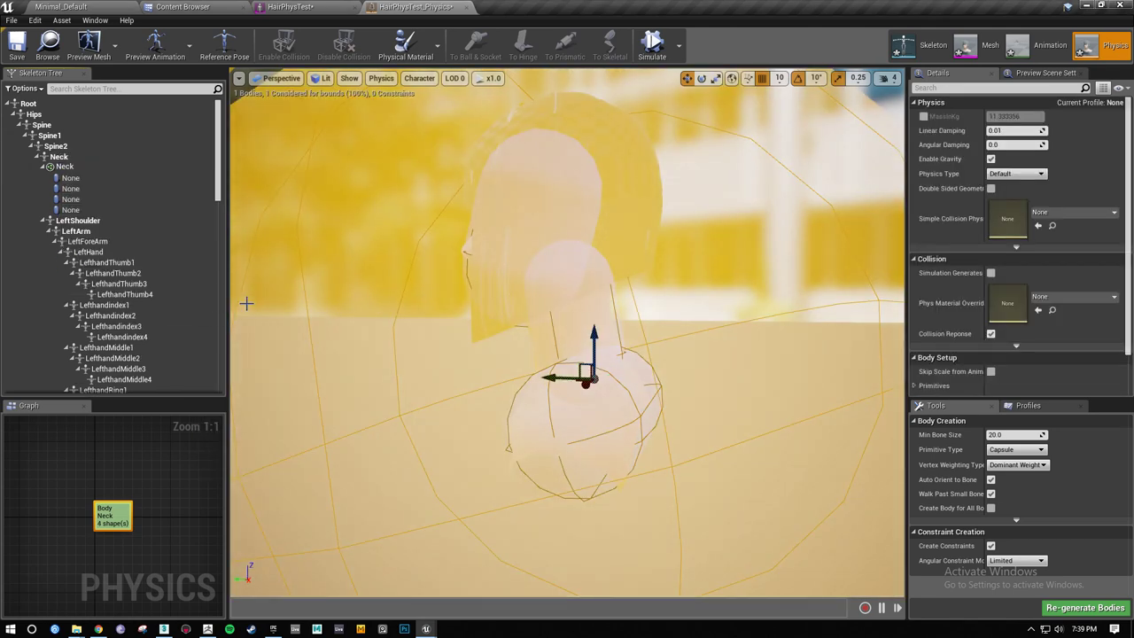
right_drag(853, 419, 834, 360)
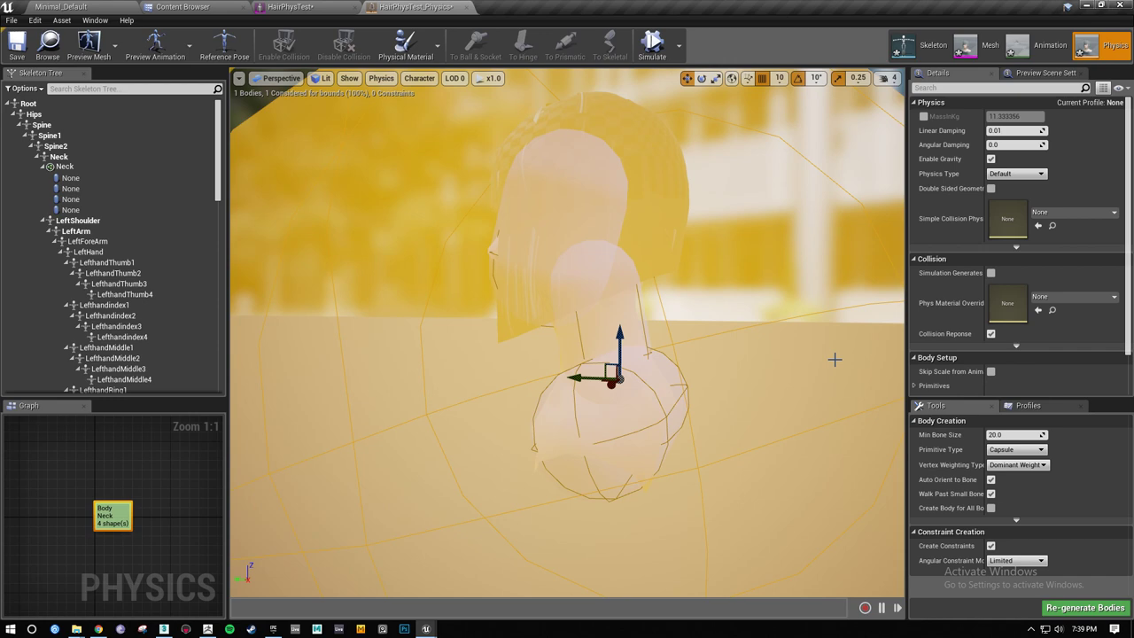
right_click(746, 299)
click(809, 404)
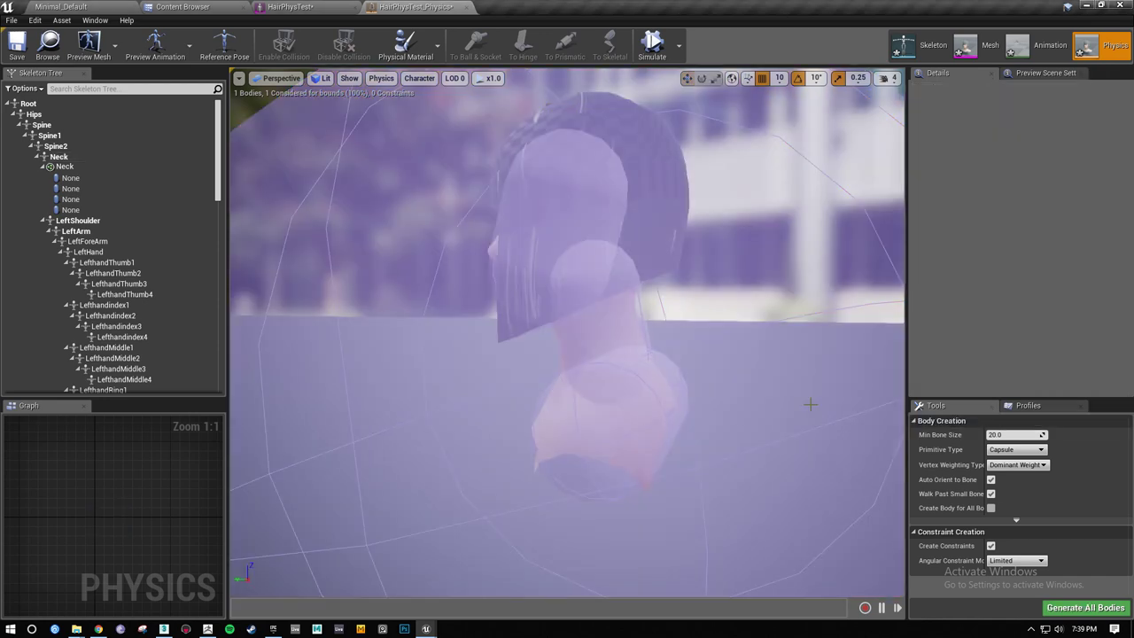
right_drag(735, 312, 788, 294)
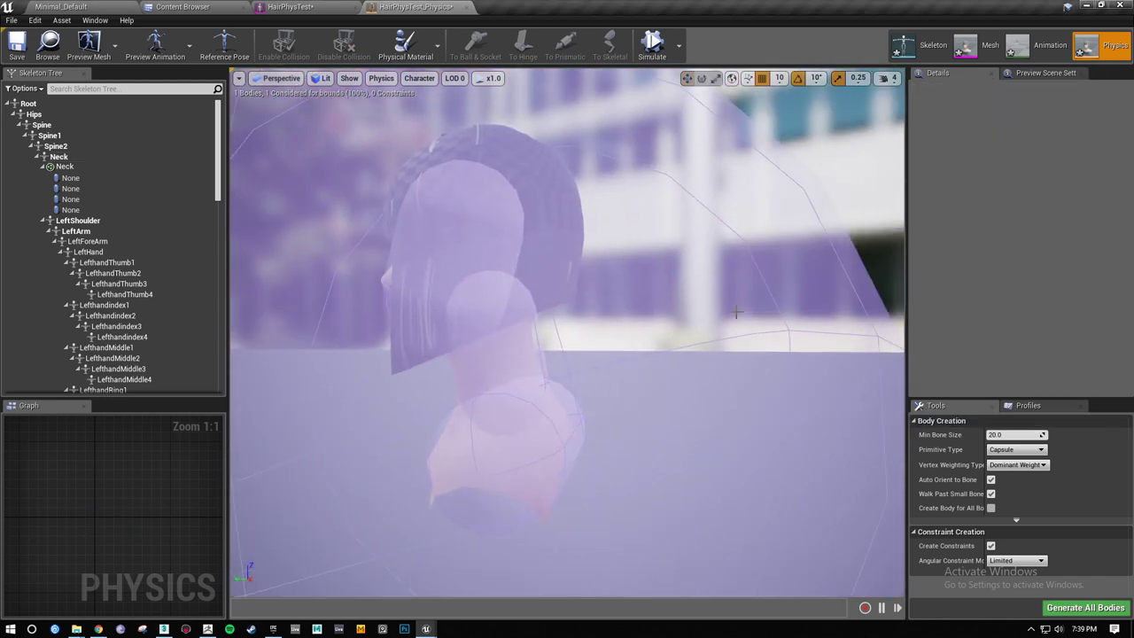
click(735, 311)
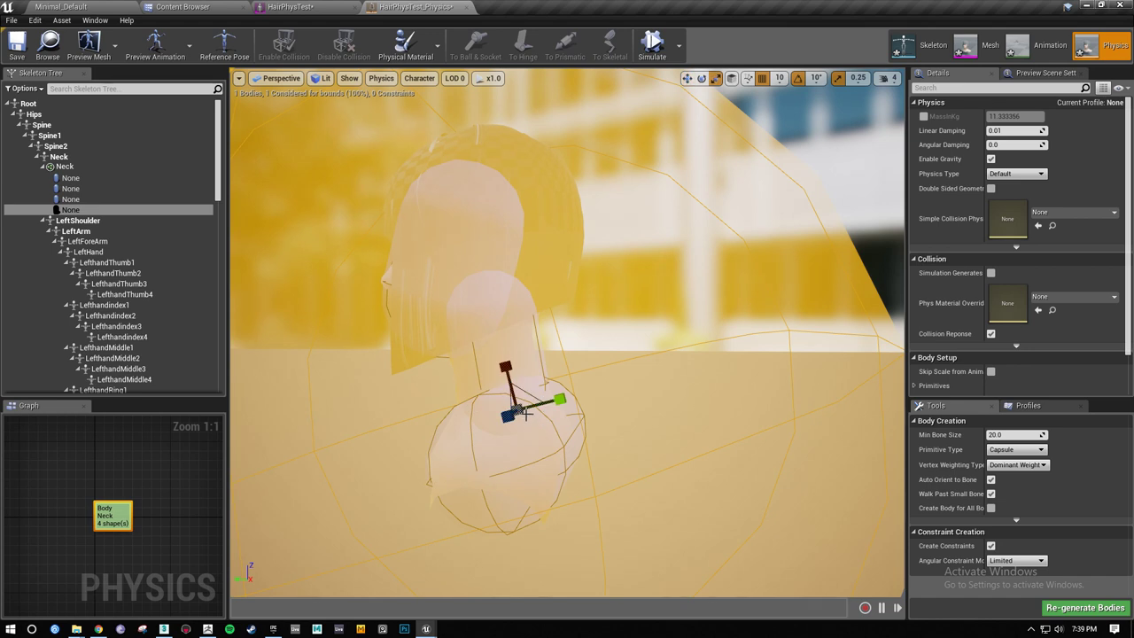
Scale the new capsule down, position it inside the back of the head under the hair, and save the physics asset
drag(518, 413, 453, 455)
drag(505, 397, 502, 234)
right_drag(517, 251, 292, 221)
key(d)
drag(675, 303, 668, 309)
right_drag(589, 324, 512, 342)
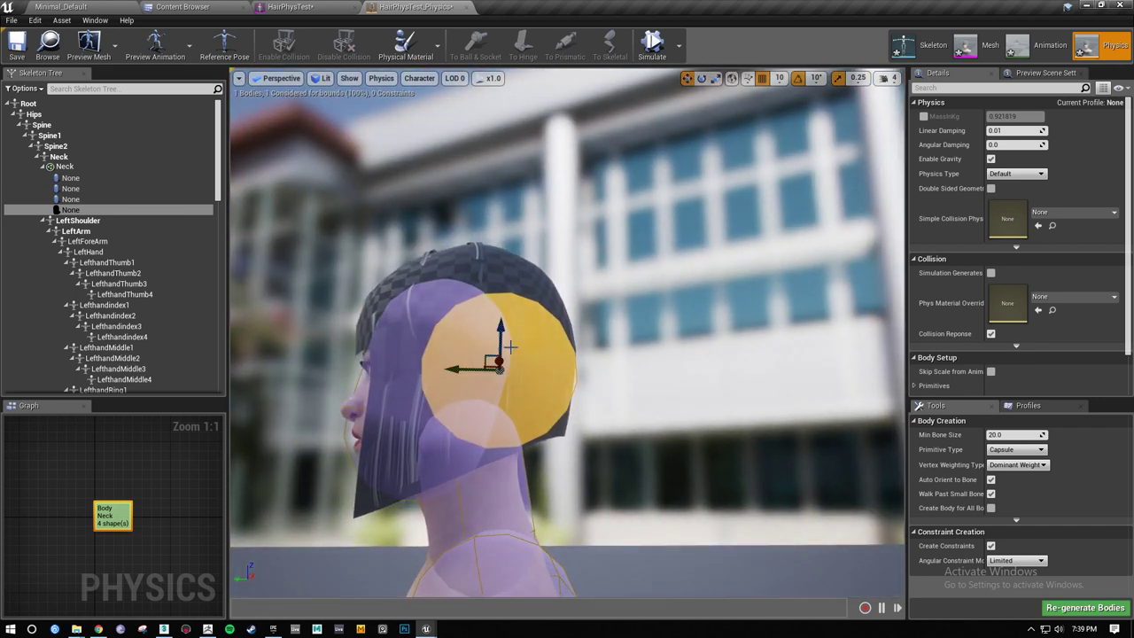
drag(496, 363, 484, 344)
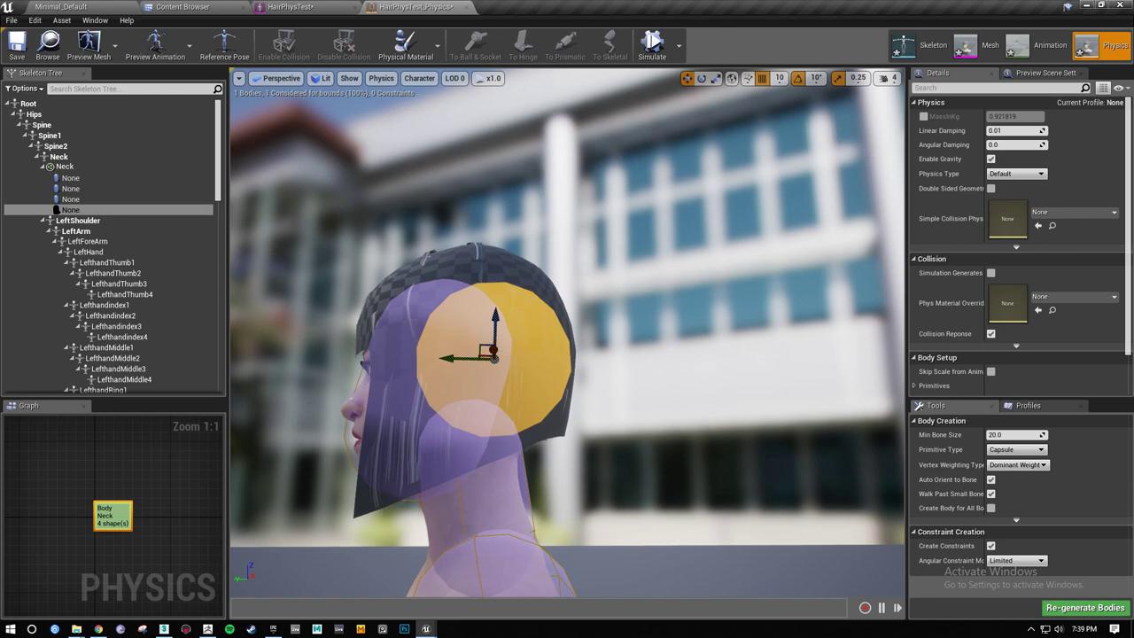
right_drag(655, 341, 336, 354)
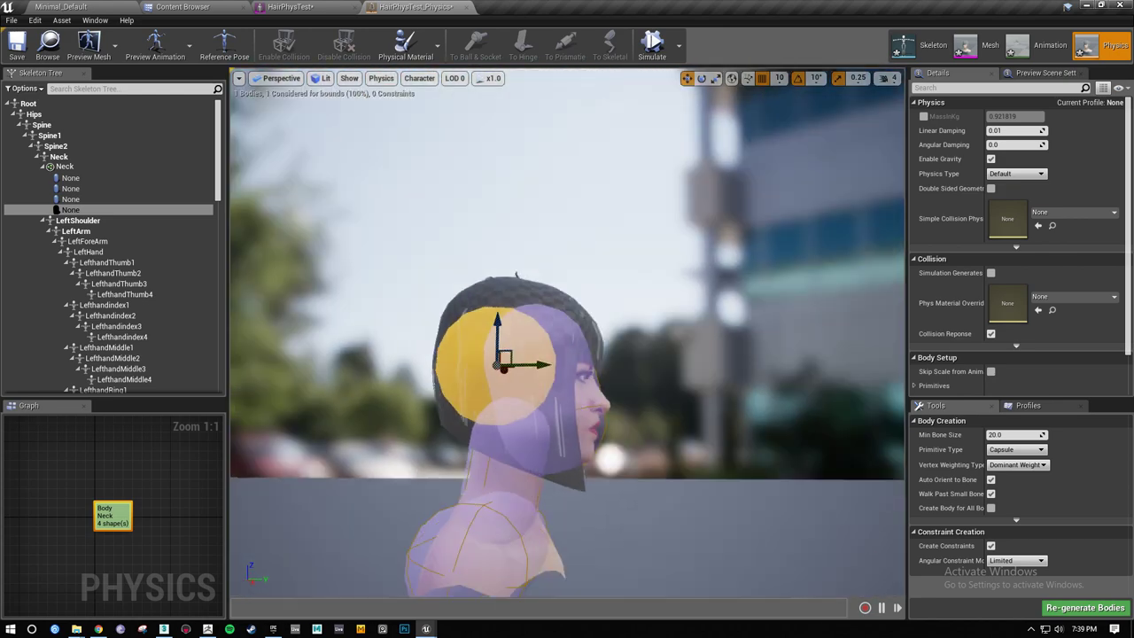
right_drag(773, 395, 567, 447)
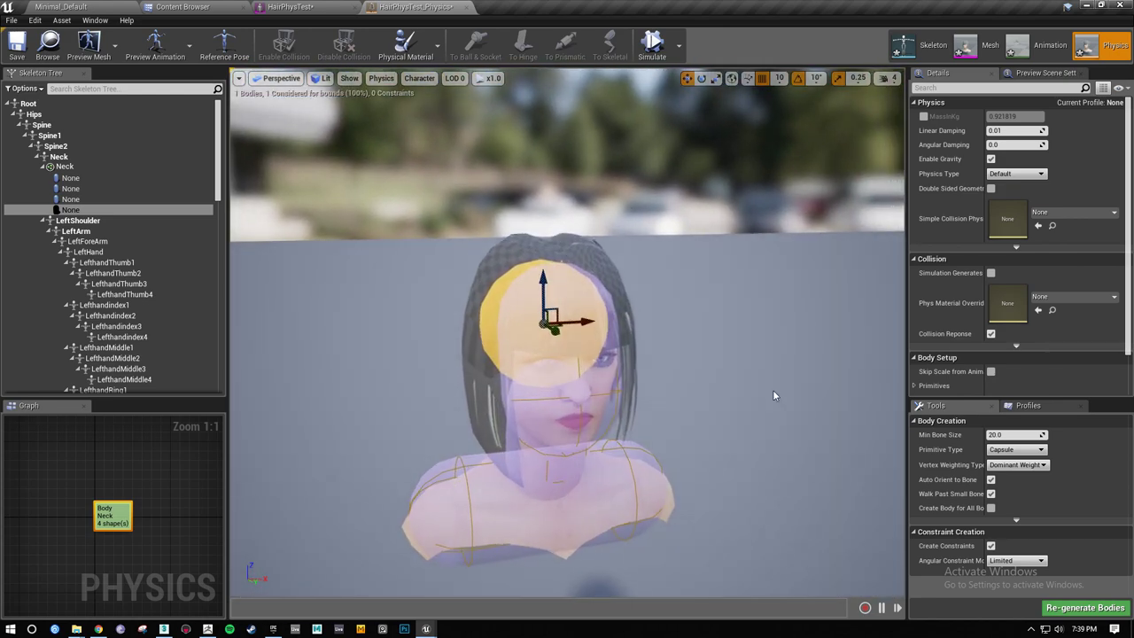
click(755, 391)
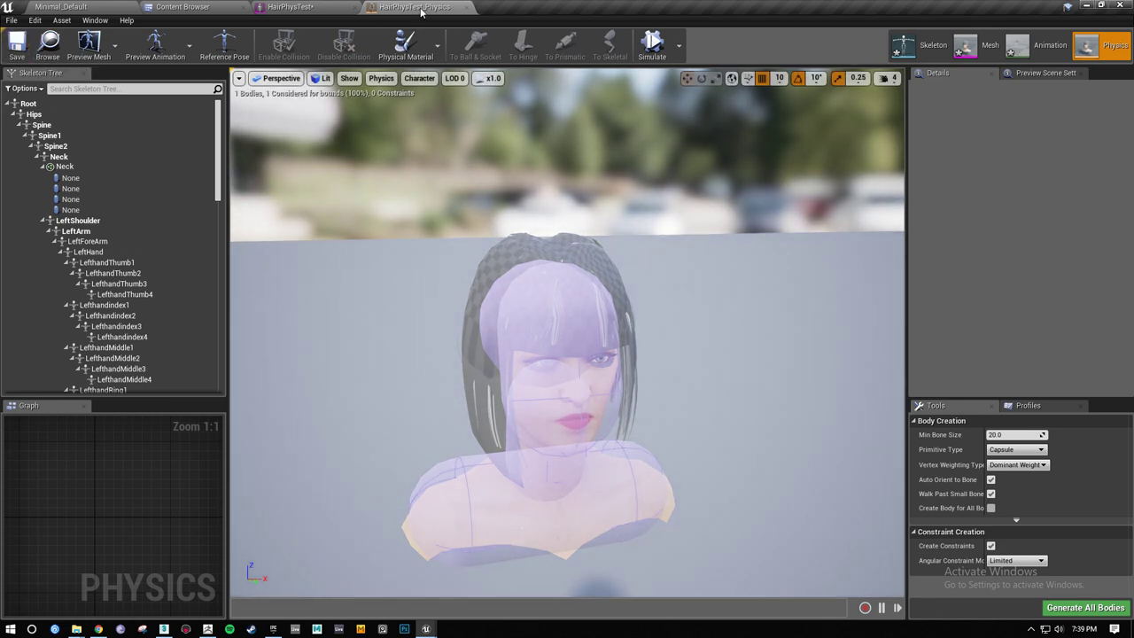
Return to the HairPhysTest mesh editor and isolate the Element 3 hair material slot
click(288, 9)
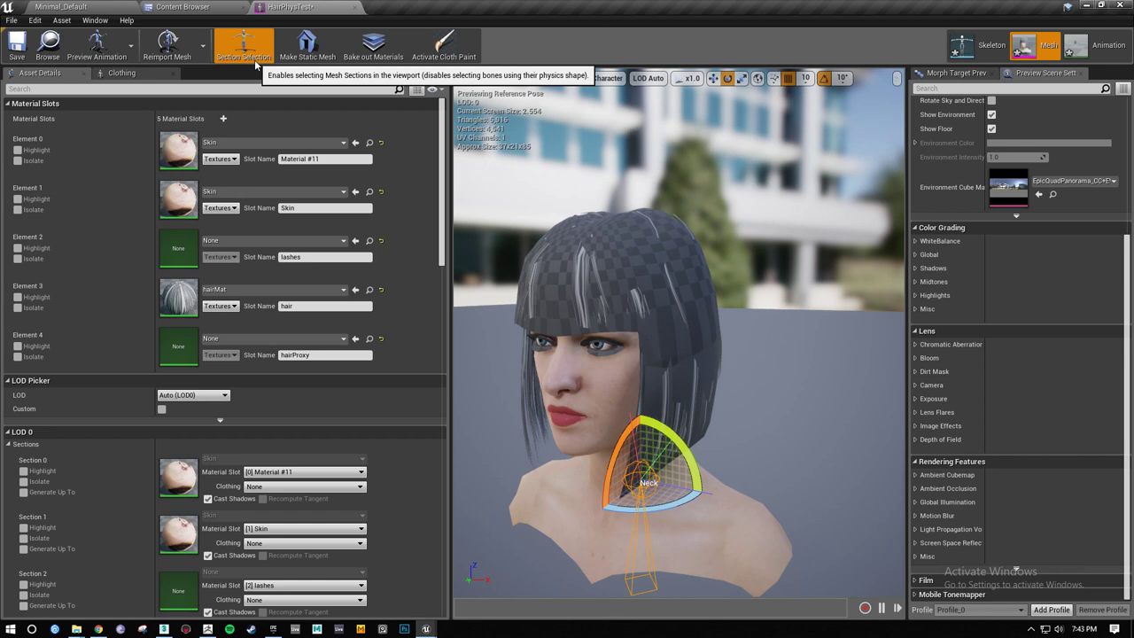
click(30, 310)
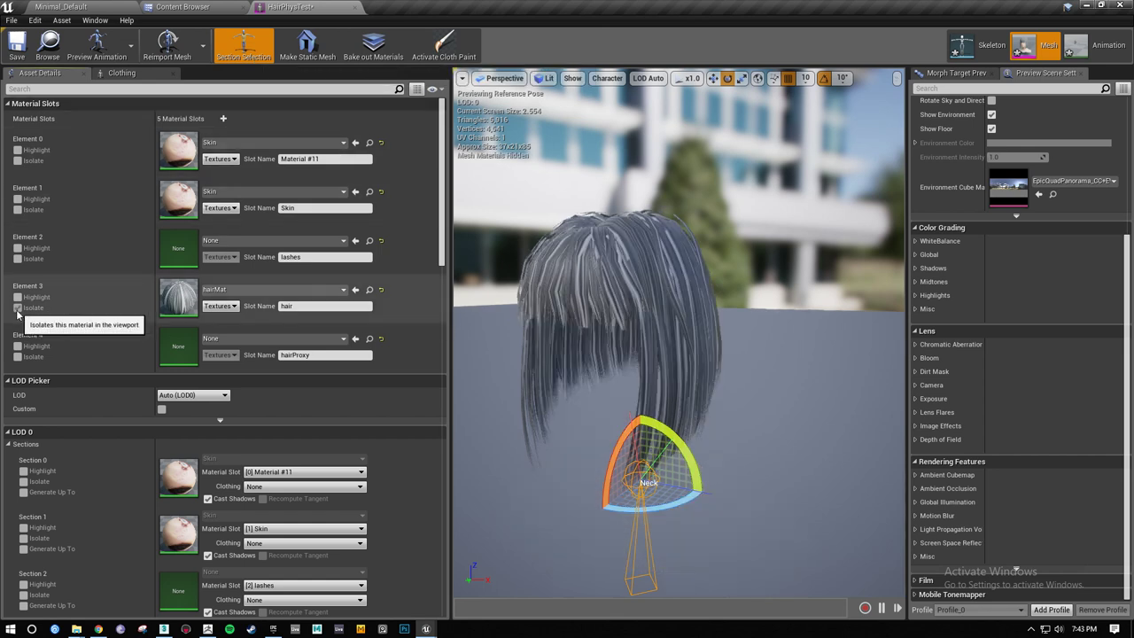
Create clothing data from the isolated hair section, using HairPhysTest_Physics as its physics asset
right_click(613, 299)
mouse_move(713, 357)
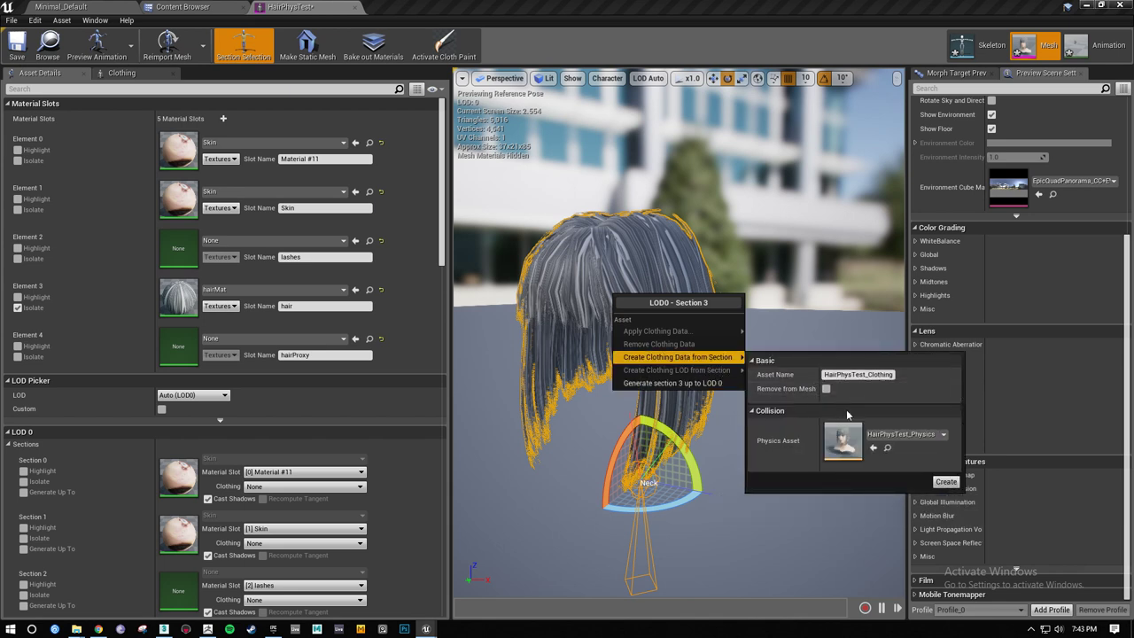
click(944, 483)
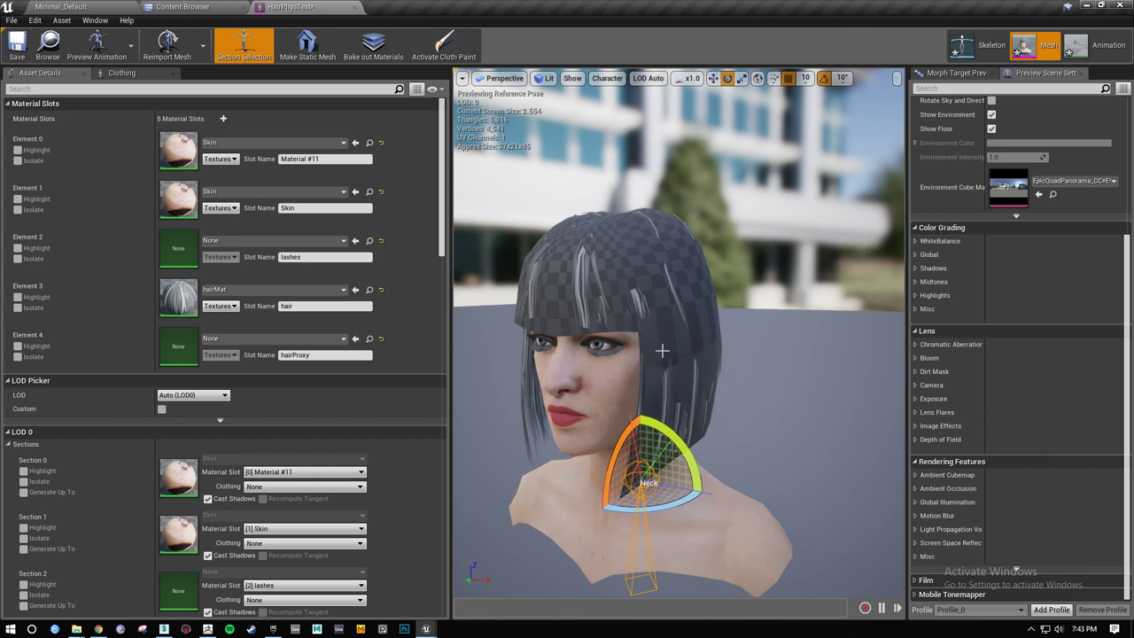
Isolate Element 4 and create a clothing LOD from the hairProxy section, replacing the hair clothing's LOD 0 with Remap Parameters and Remove from Mesh enabled
click(18, 356)
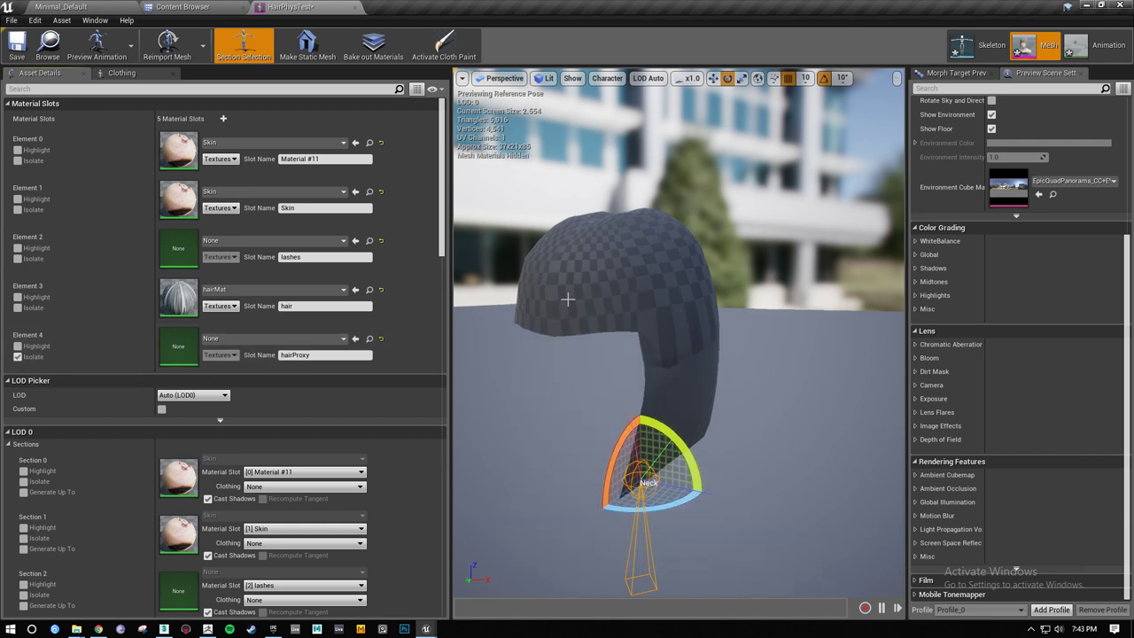
right_click(637, 314)
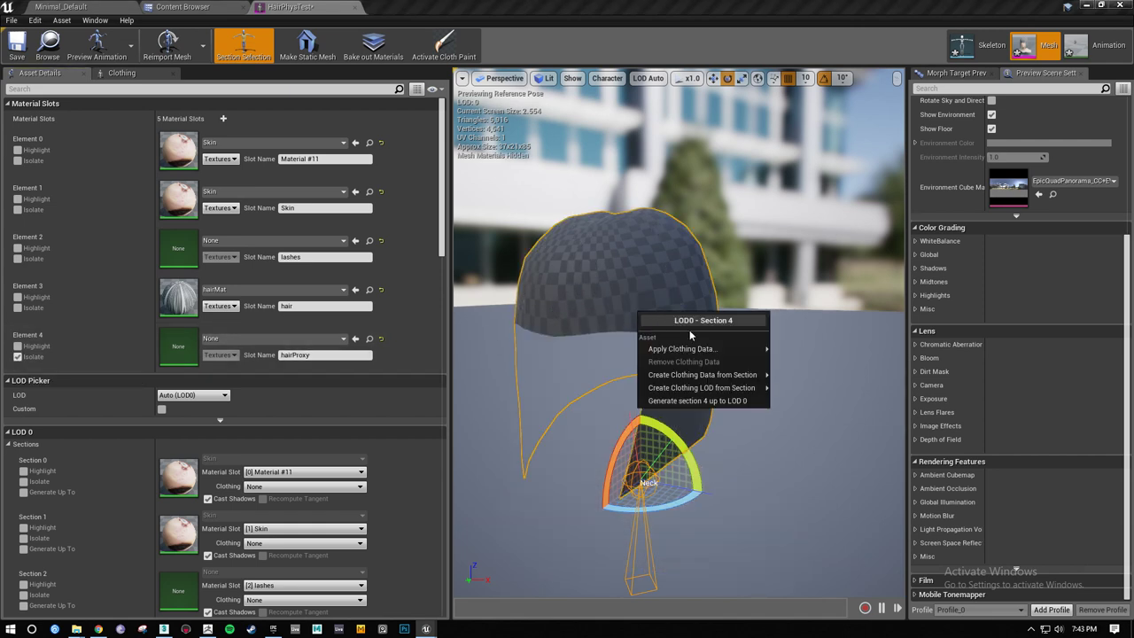
mouse_move(766, 390)
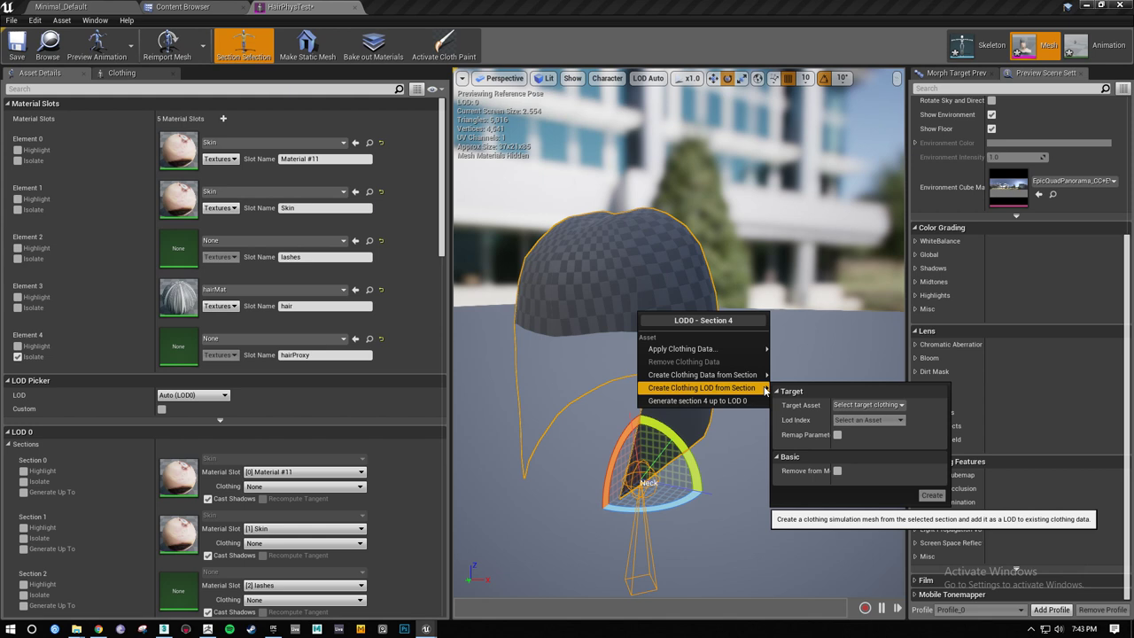
click(868, 405)
click(877, 426)
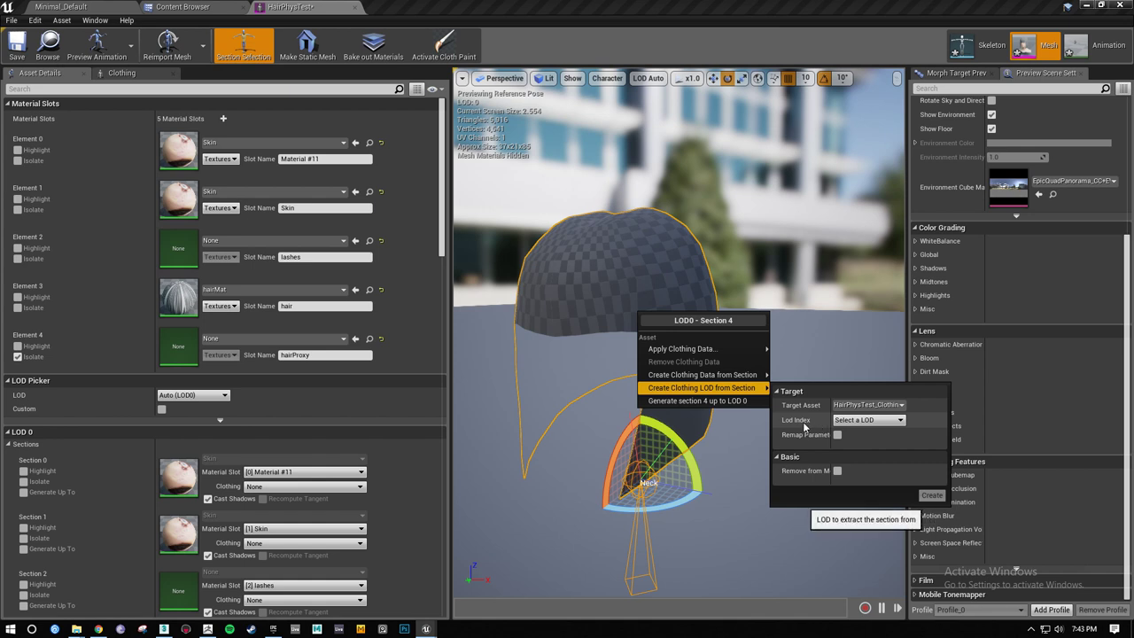
click(865, 421)
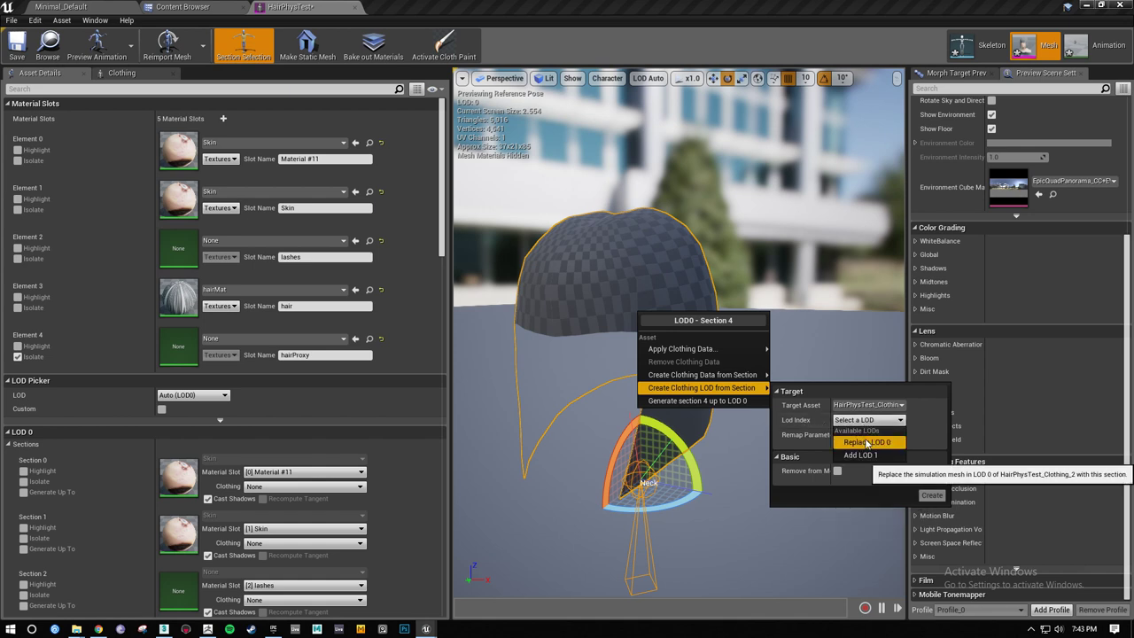
click(863, 442)
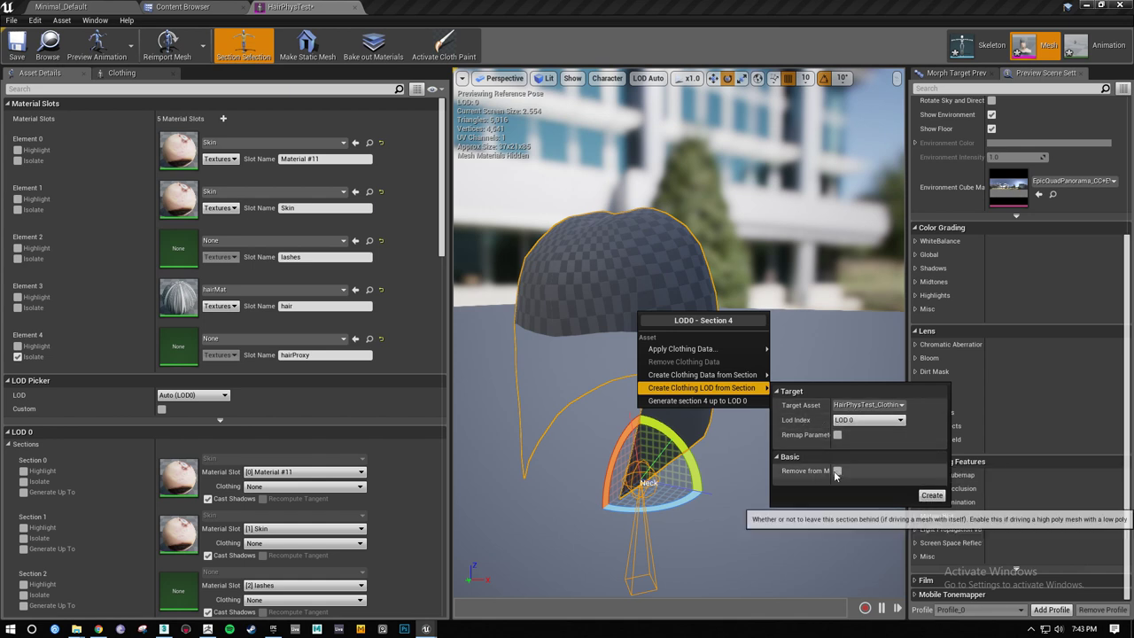
click(862, 434)
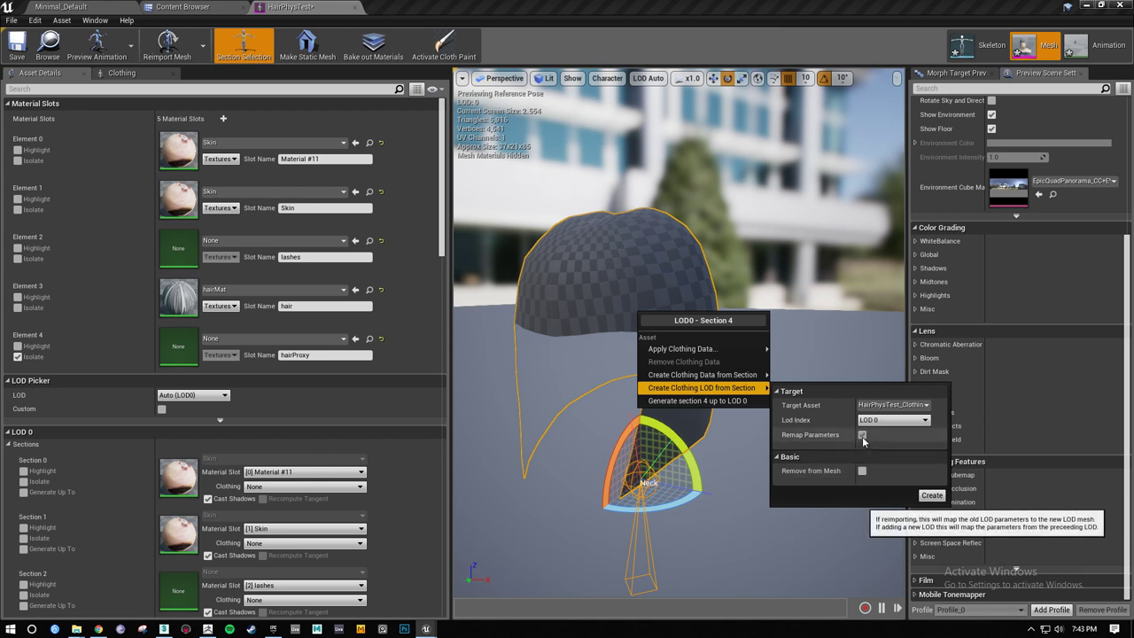
click(862, 471)
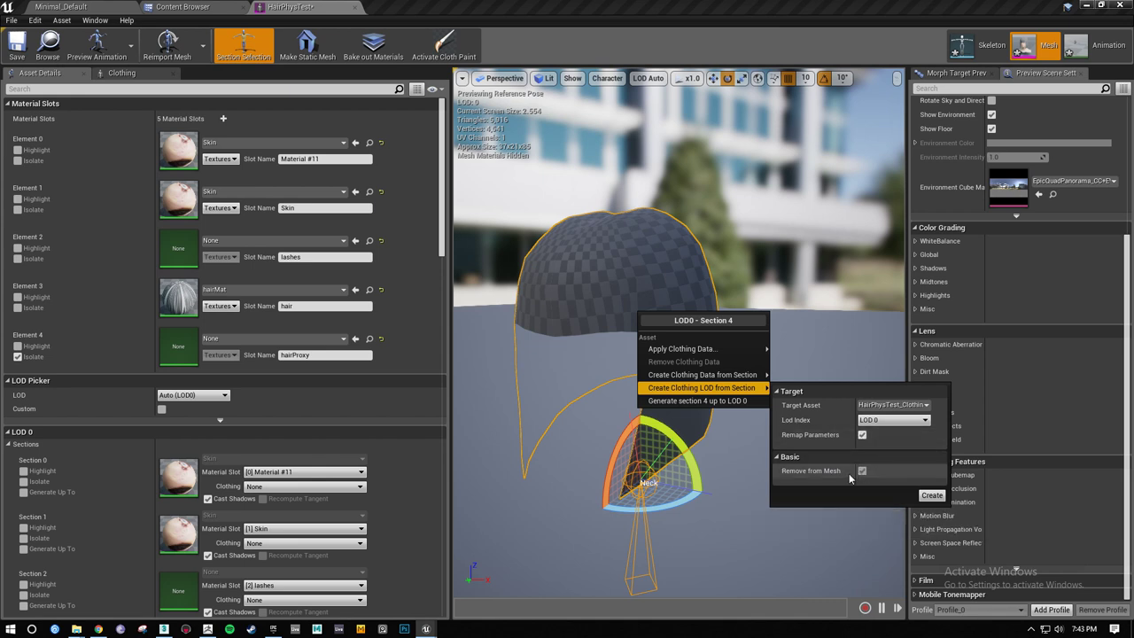
click(921, 497)
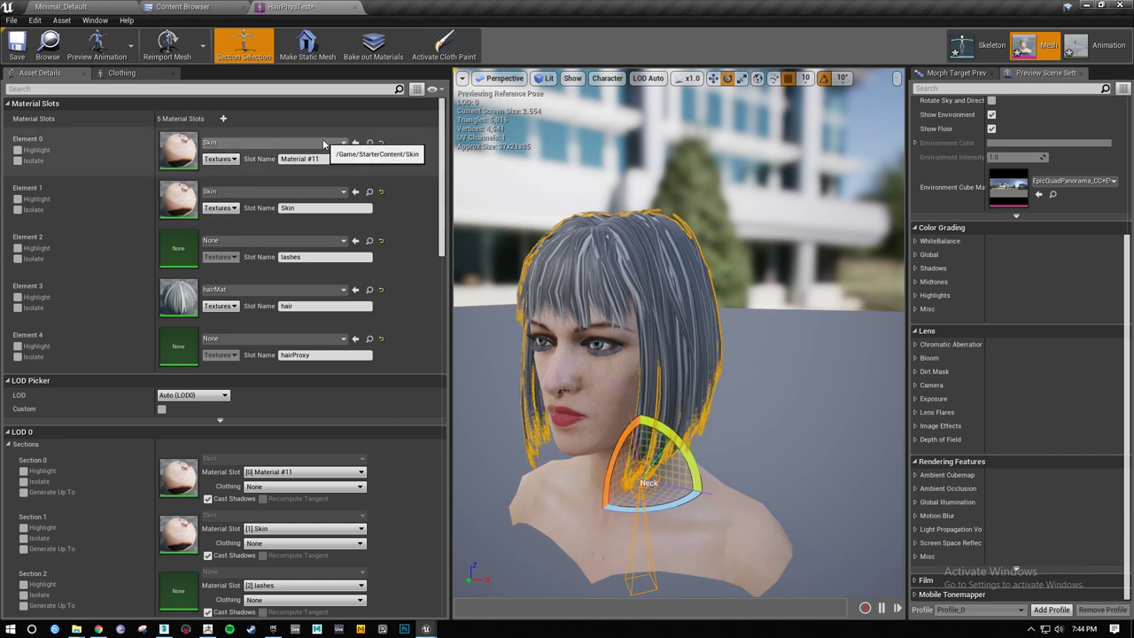
Open the mesh's clothing settings and select the HairPhysTest_Clothing_2 clothing data
right_drag(759, 303, 753, 294)
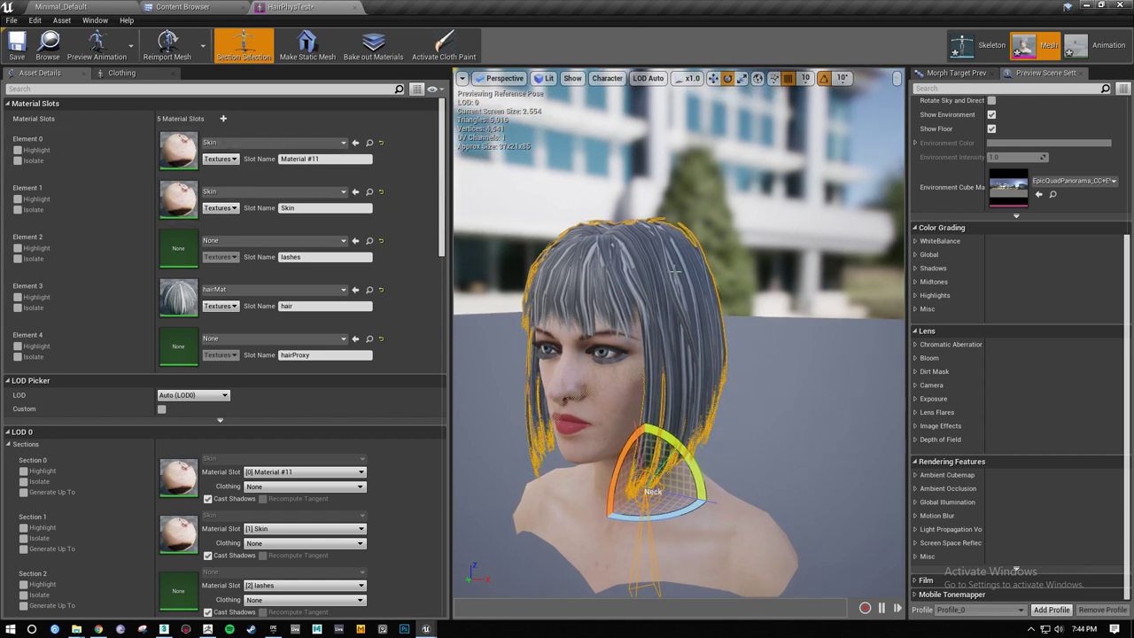
click(139, 75)
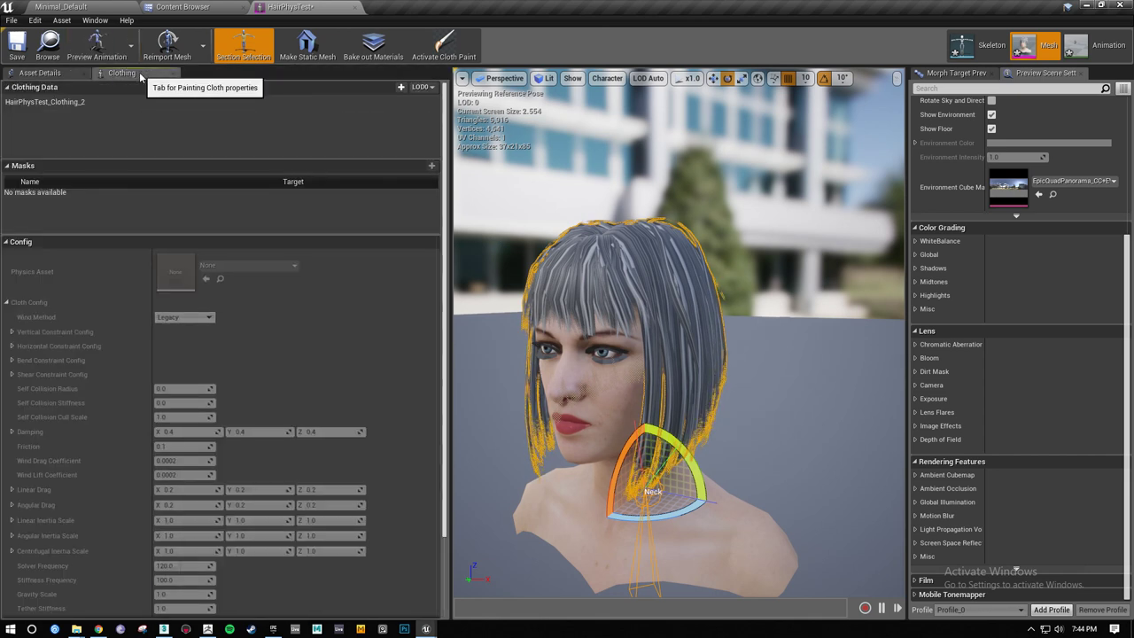
click(64, 20)
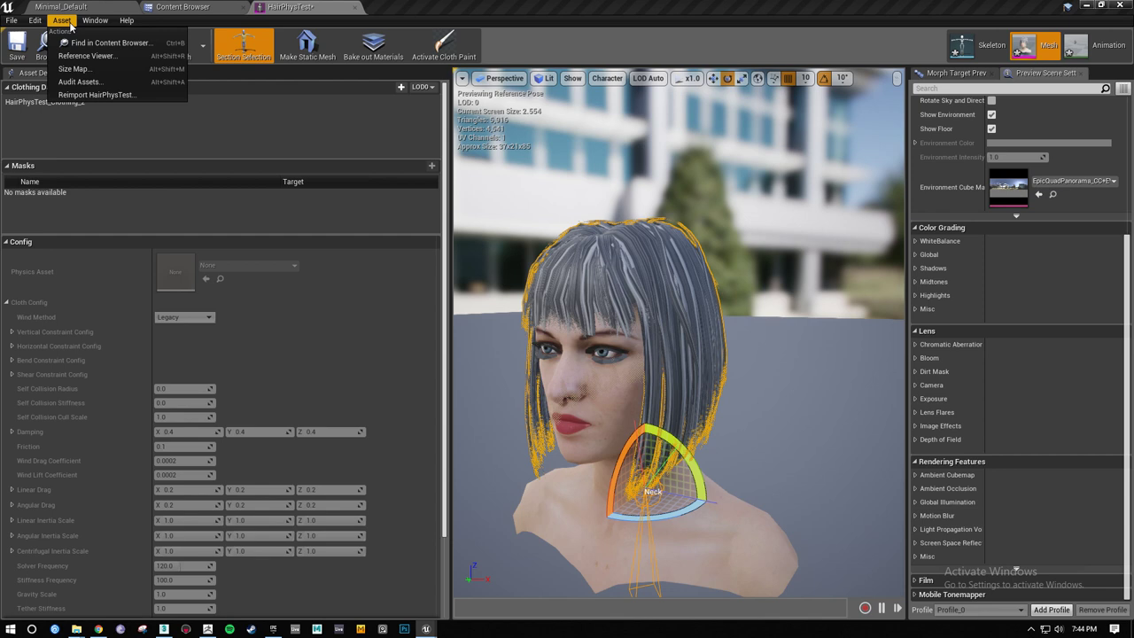
mouse_move(82, 21)
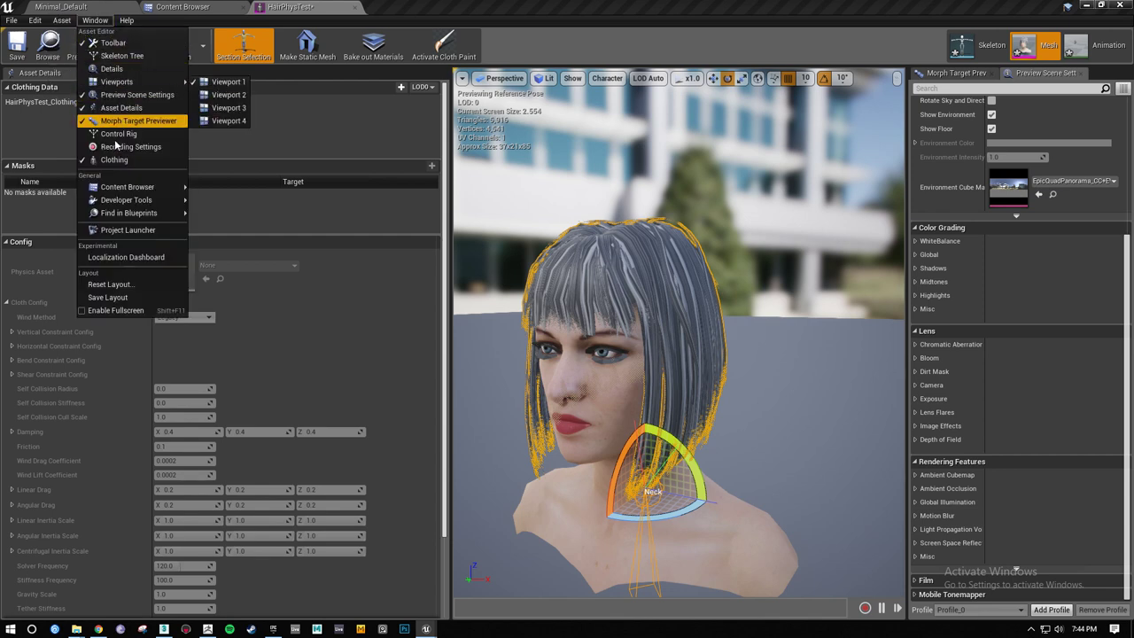
click(86, 22)
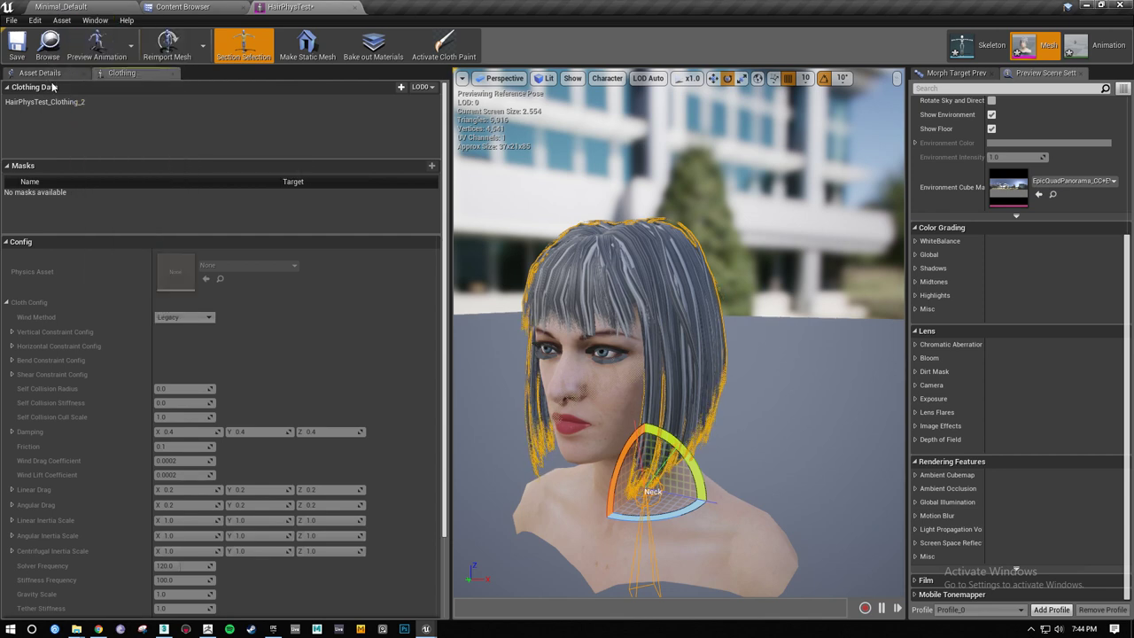
click(55, 102)
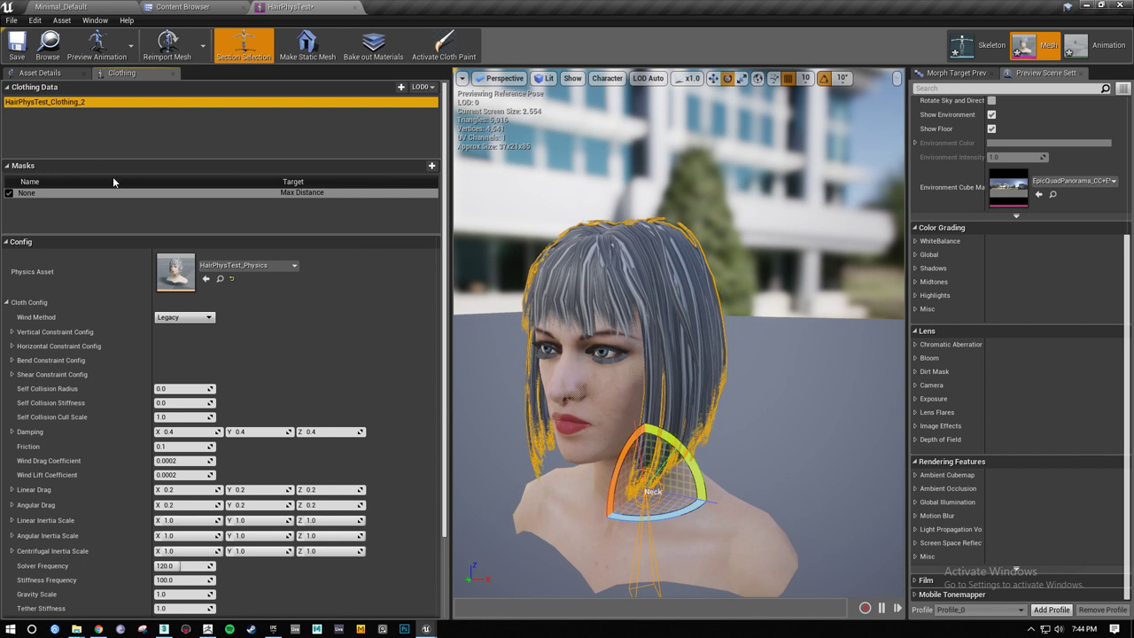
Activate cloth painting for the hair clothing data and select its Max Distance mask
click(32, 196)
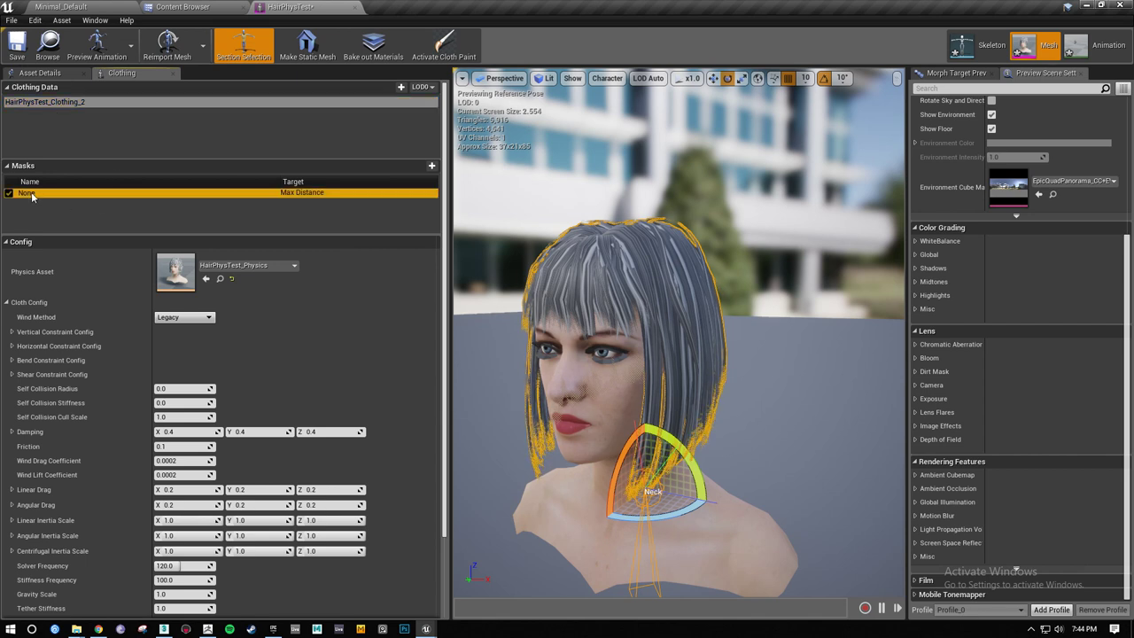
click(92, 103)
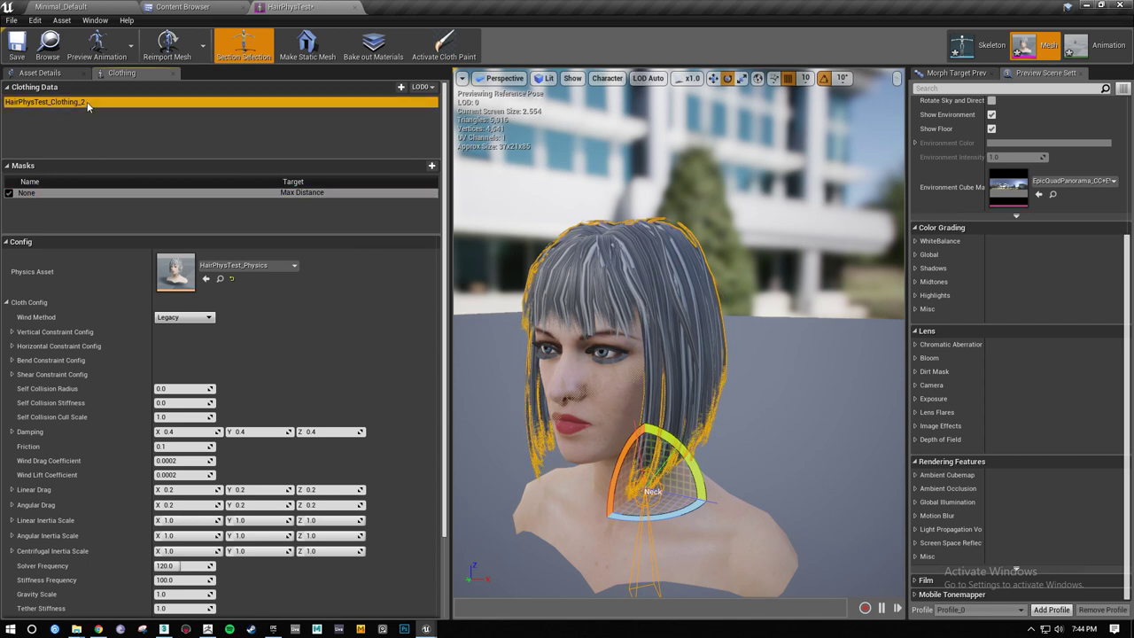
click(449, 50)
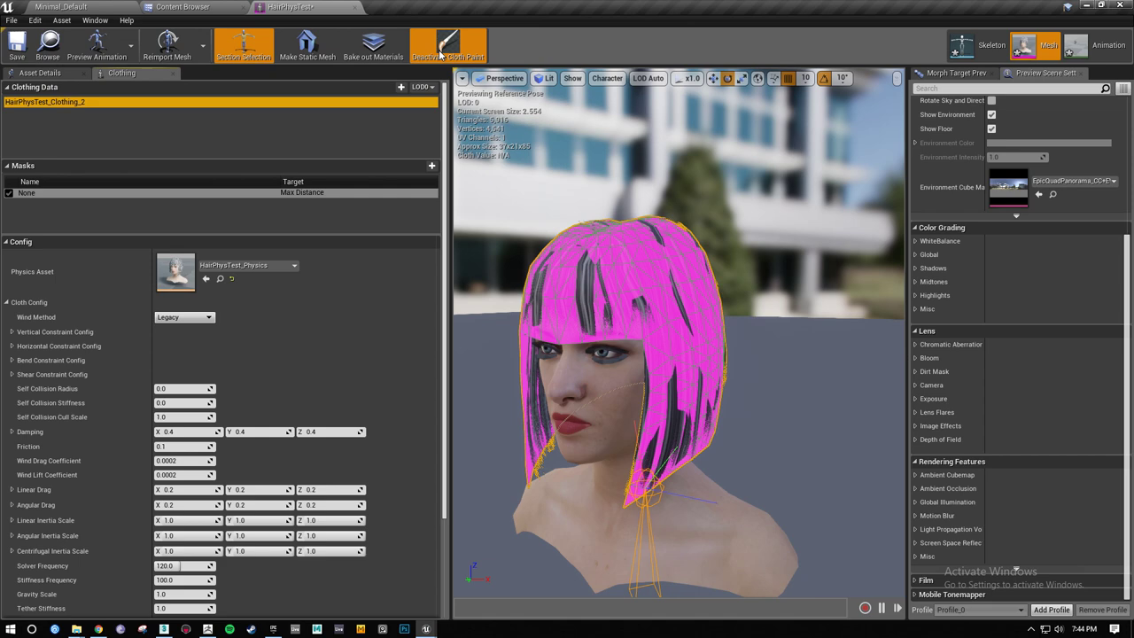
click(50, 192)
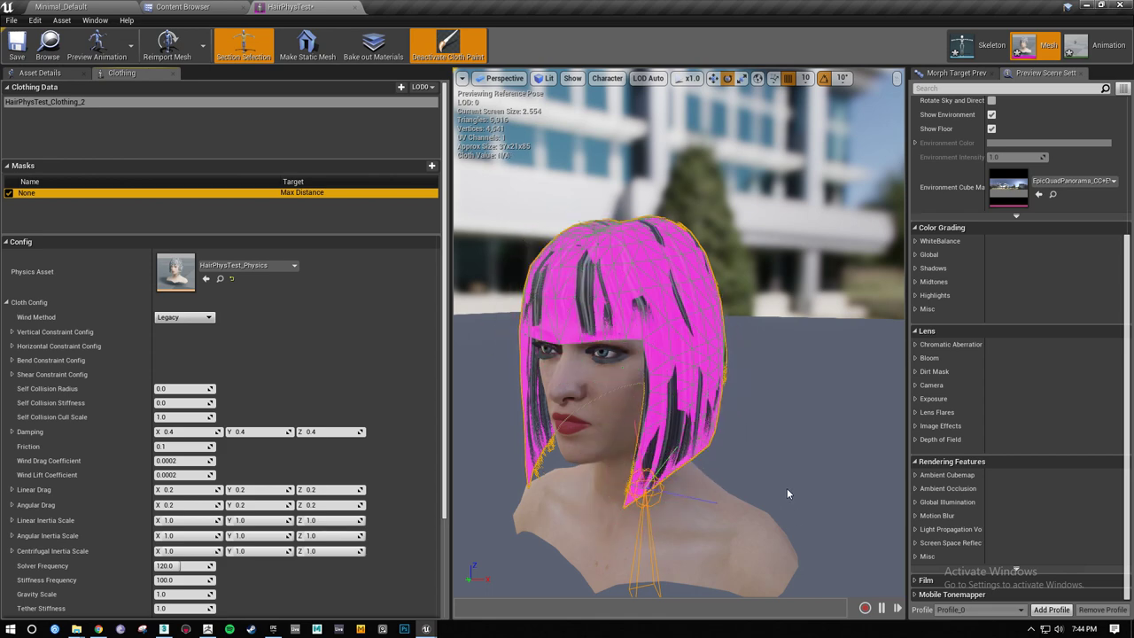
Choose the Brush tool for cloth painting and set the brush radius to 2.0
scroll(305, 390, down, 4)
scroll(305, 435, down, 4)
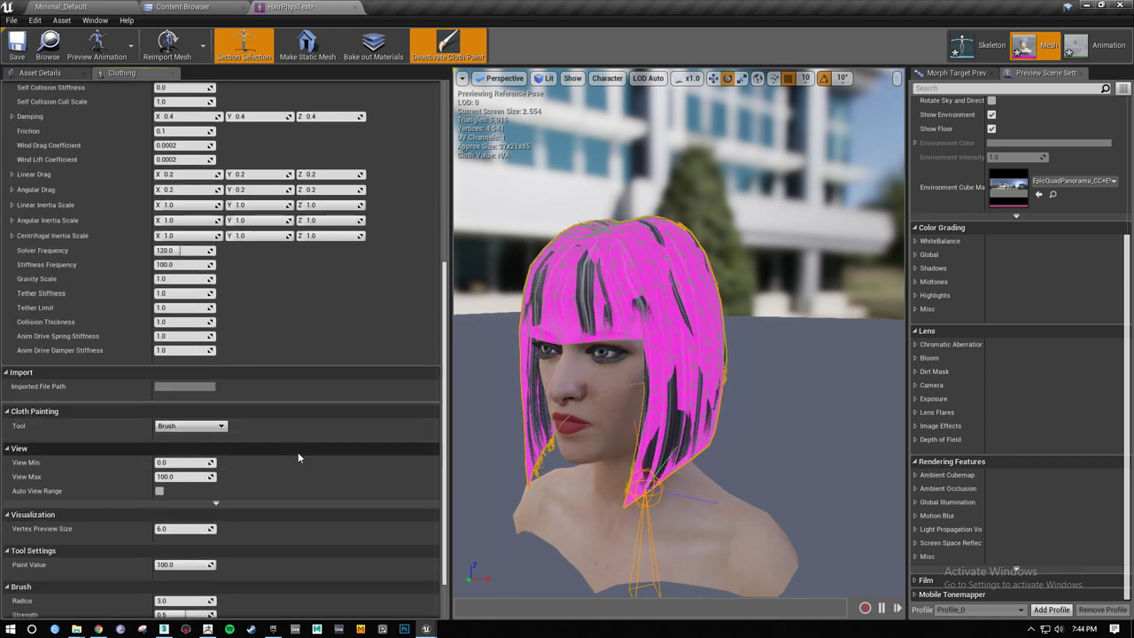
click(200, 428)
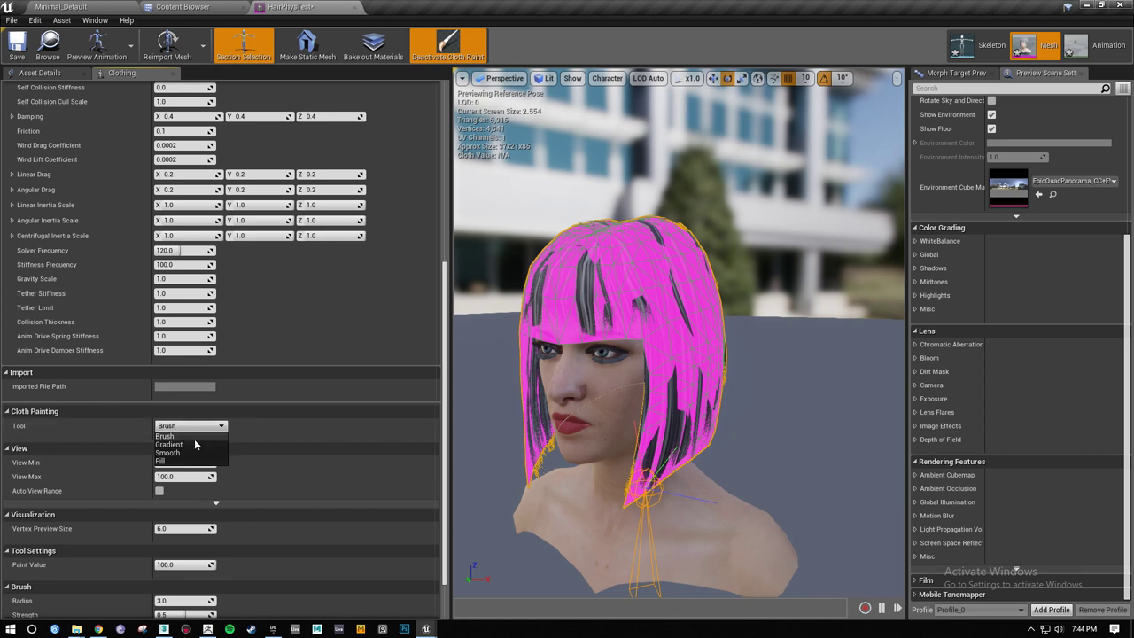
click(194, 436)
scroll(185, 435, down, 2)
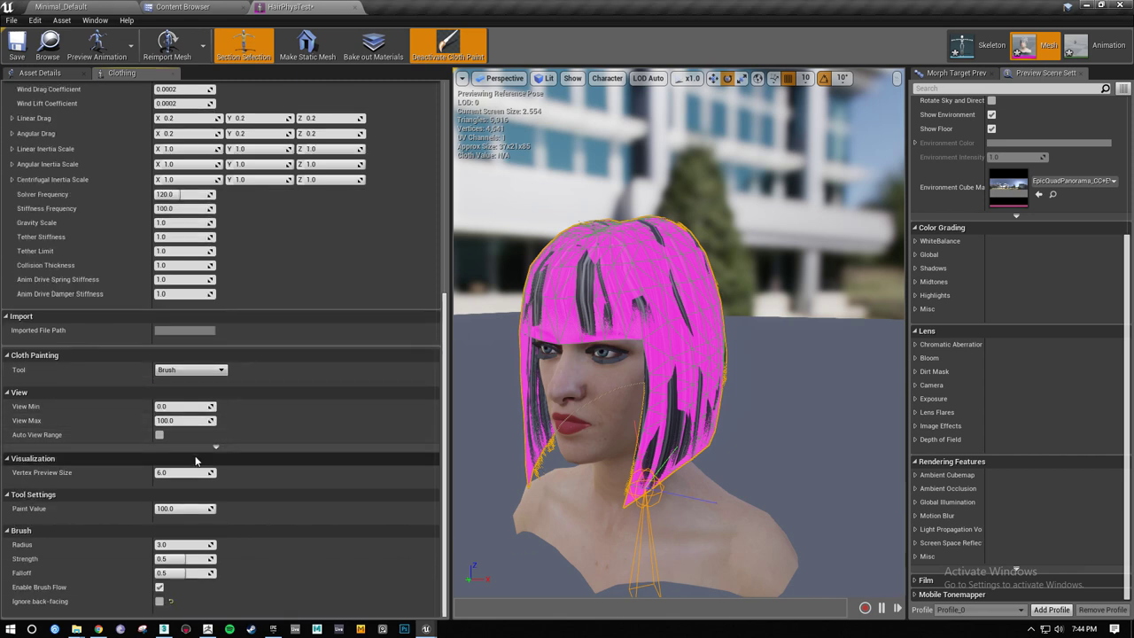
click(175, 545)
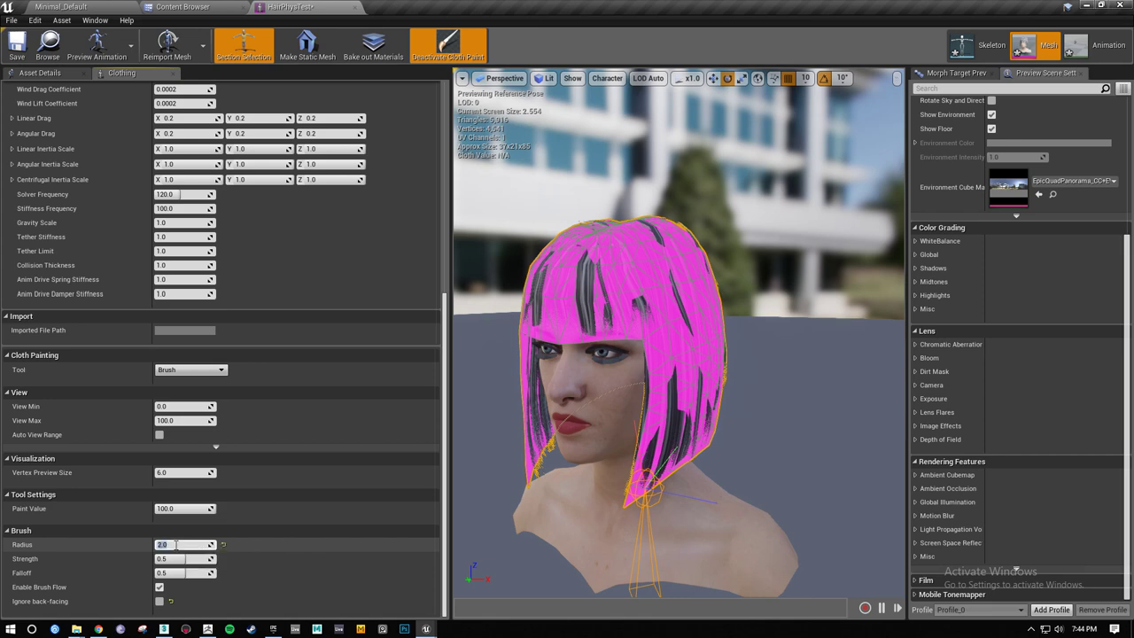
Paint the lower lengths of the hair around both sides and the back with a cloth value of 100
right_drag(762, 434, 841, 456)
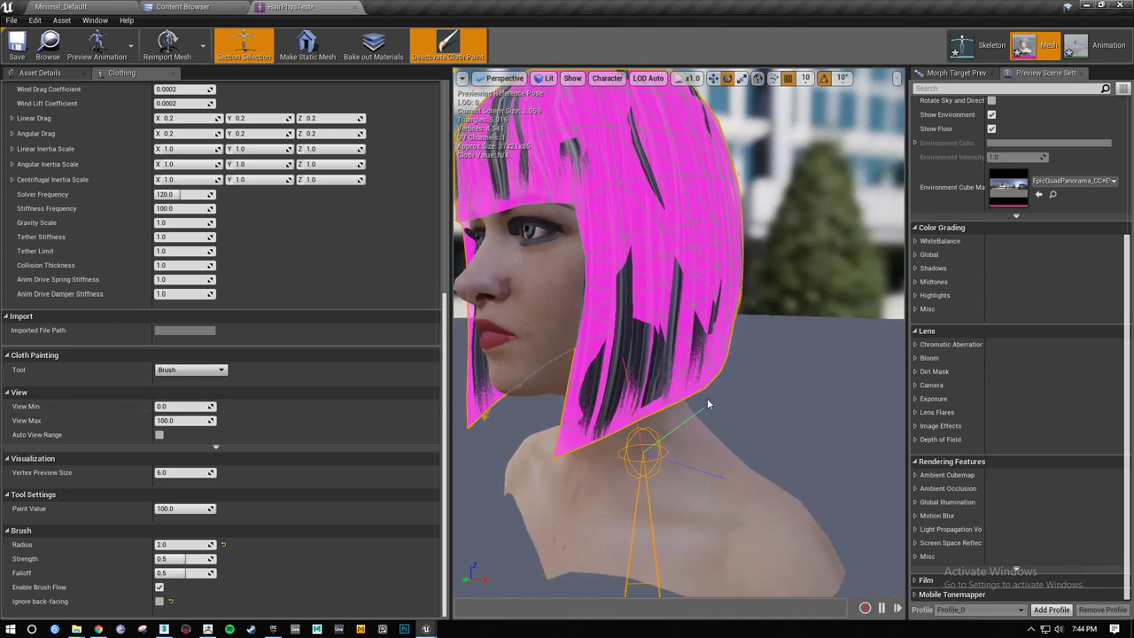
mouse_move(683, 381)
mouse_down()
mouse_move(605, 405)
mouse_move(691, 375)
mouse_up()
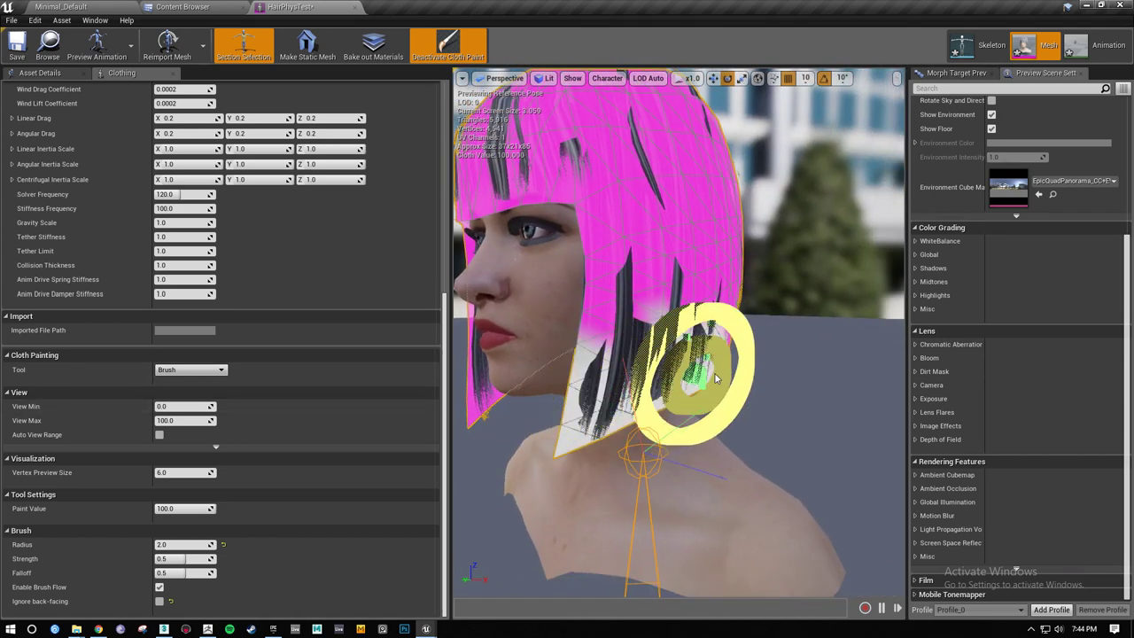
mouse_move(691, 374)
right_down()
mouse_move(469, 372)
mouse_move(478, 365)
right_up()
right_drag(687, 348, 819, 358)
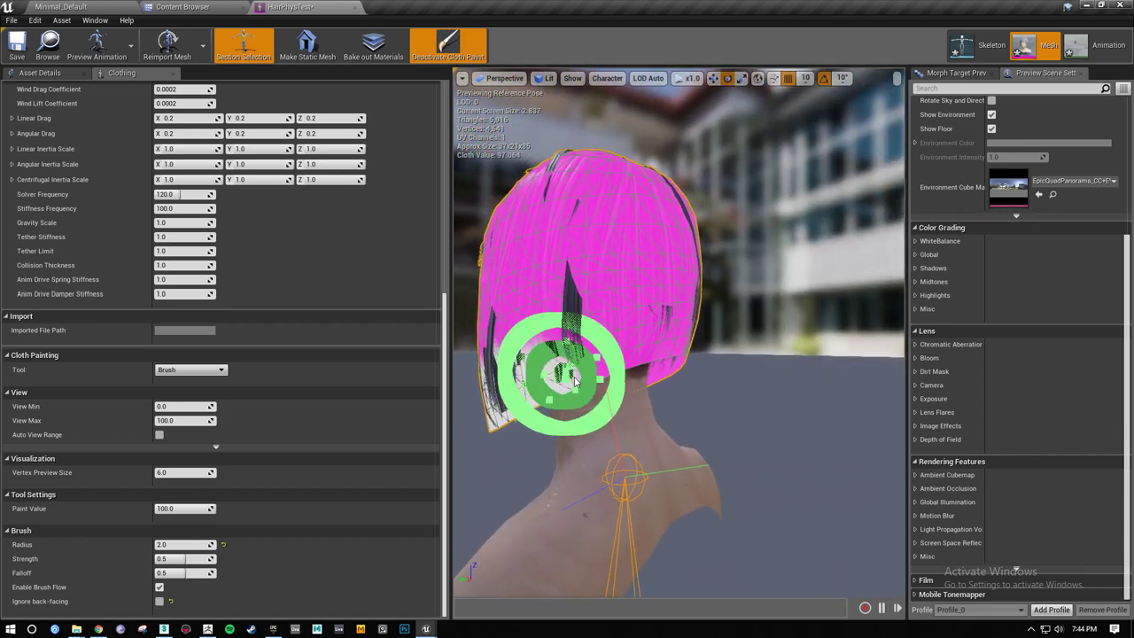
mouse_move(561, 375)
mouse_down()
mouse_move(654, 368)
mouse_move(640, 371)
mouse_move(673, 356)
mouse_up()
right_drag(718, 398, 523, 398)
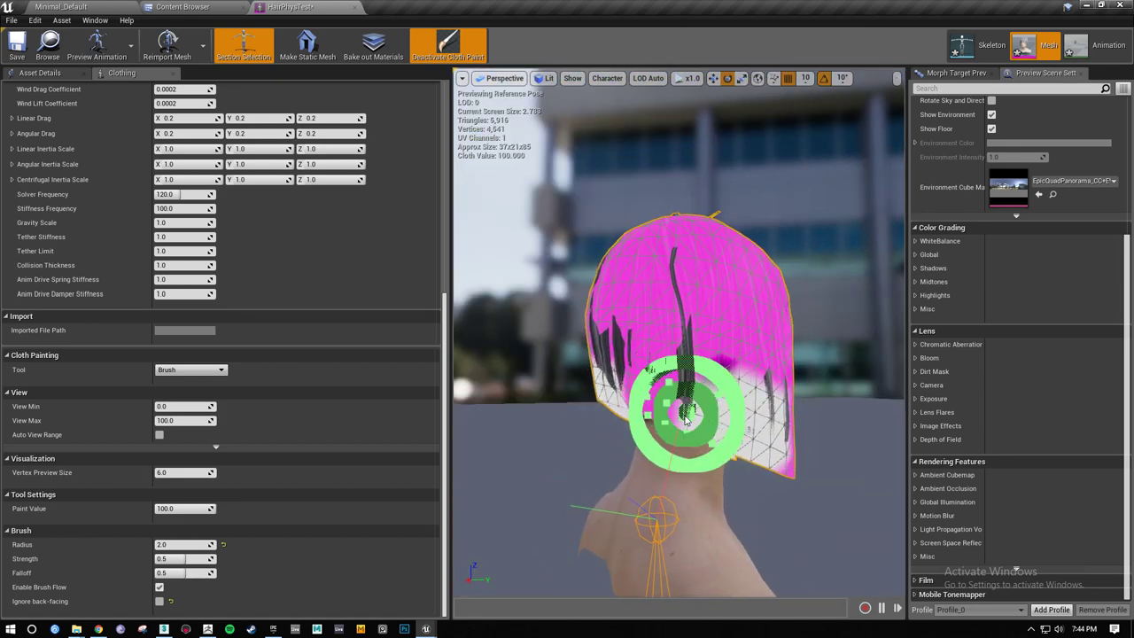
drag(684, 411, 627, 403)
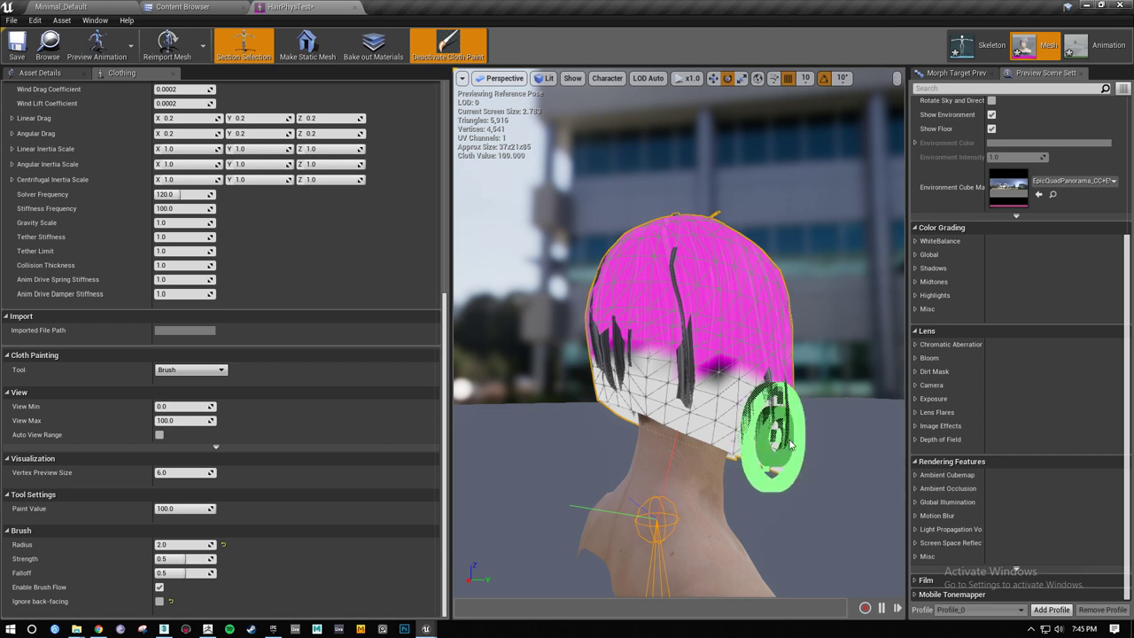
Switch cloth painting to the Smooth tool and repeatedly smooth the painted mask over the whole mesh at strength 0.2
mouse_move(827, 457)
right_down()
mouse_move(655, 457)
mouse_move(863, 501)
right_up()
click(180, 372)
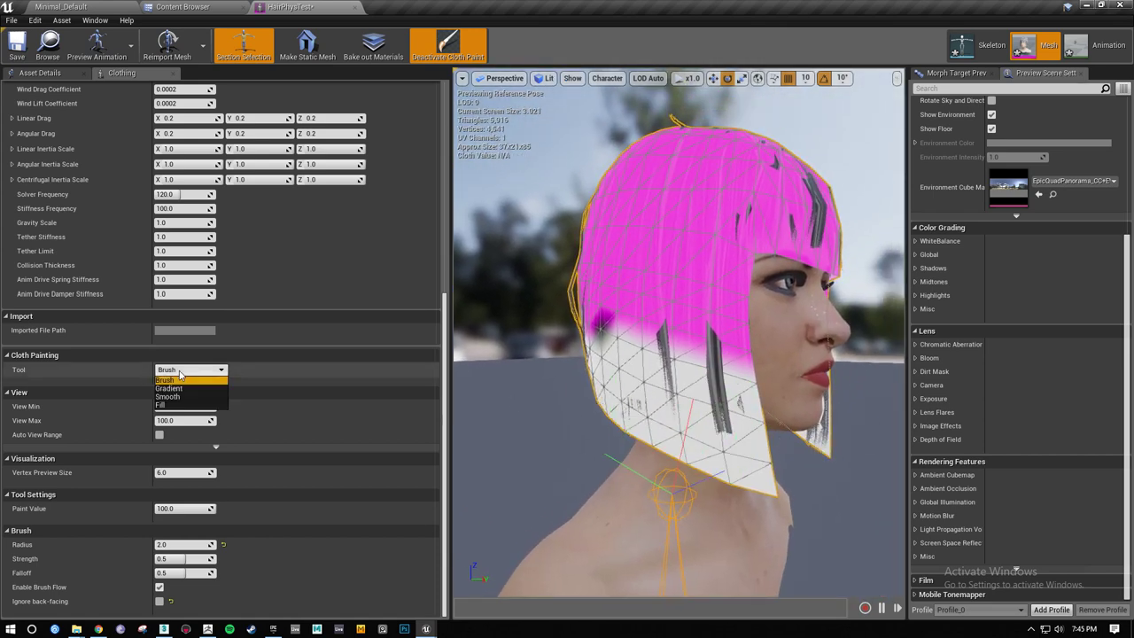
click(167, 395)
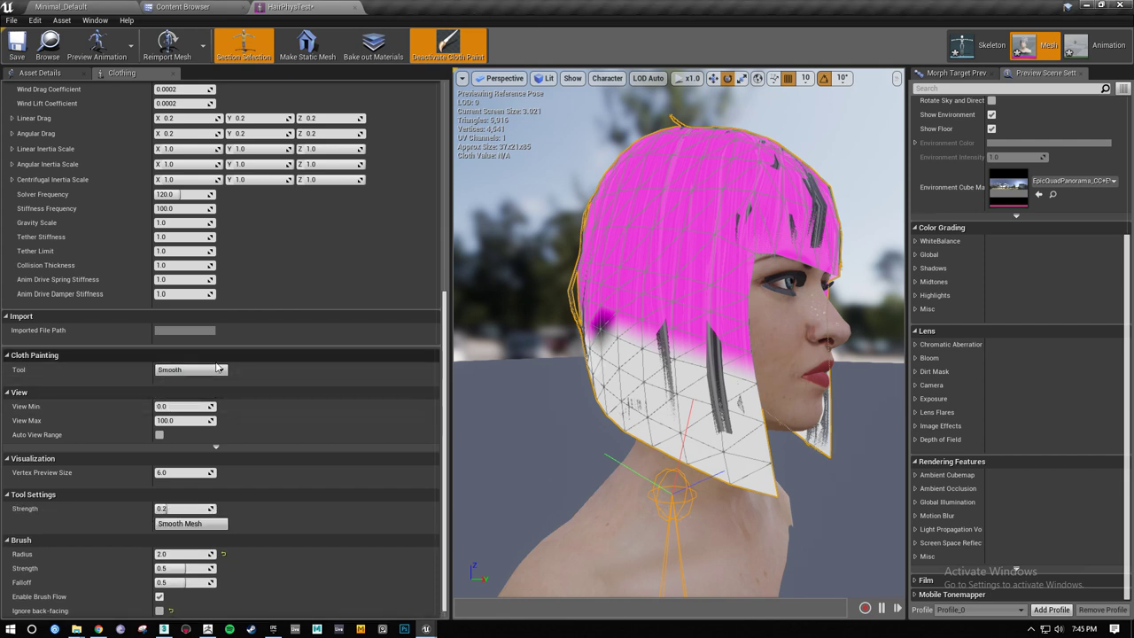
click(176, 525)
click(176, 525)
click(177, 525)
click(177, 525)
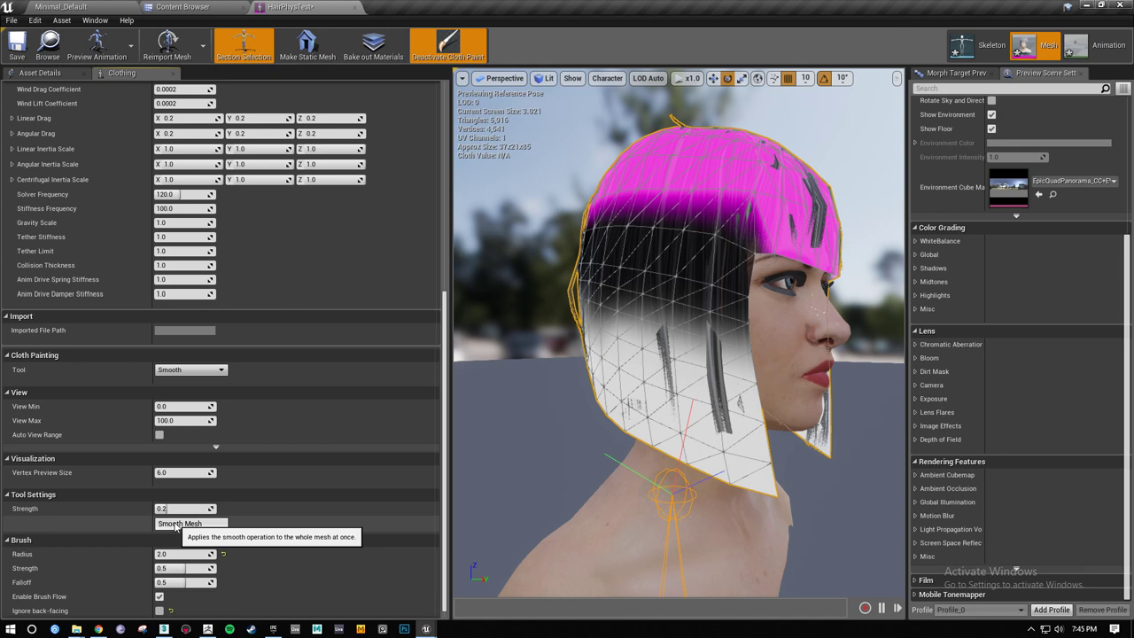
click(176, 525)
click(176, 525)
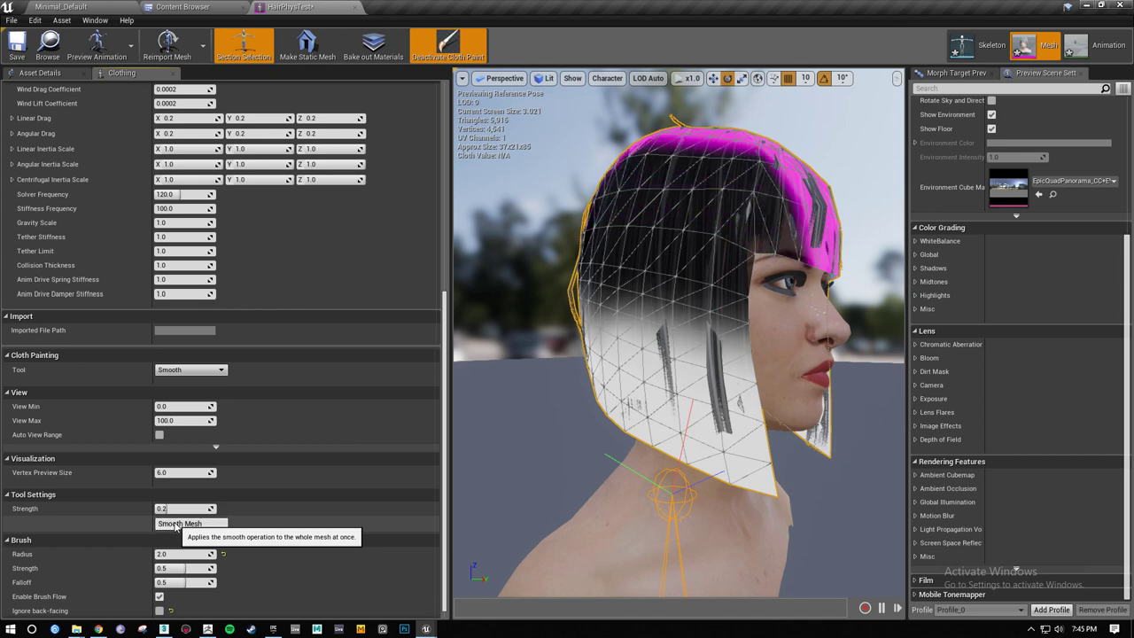
click(176, 525)
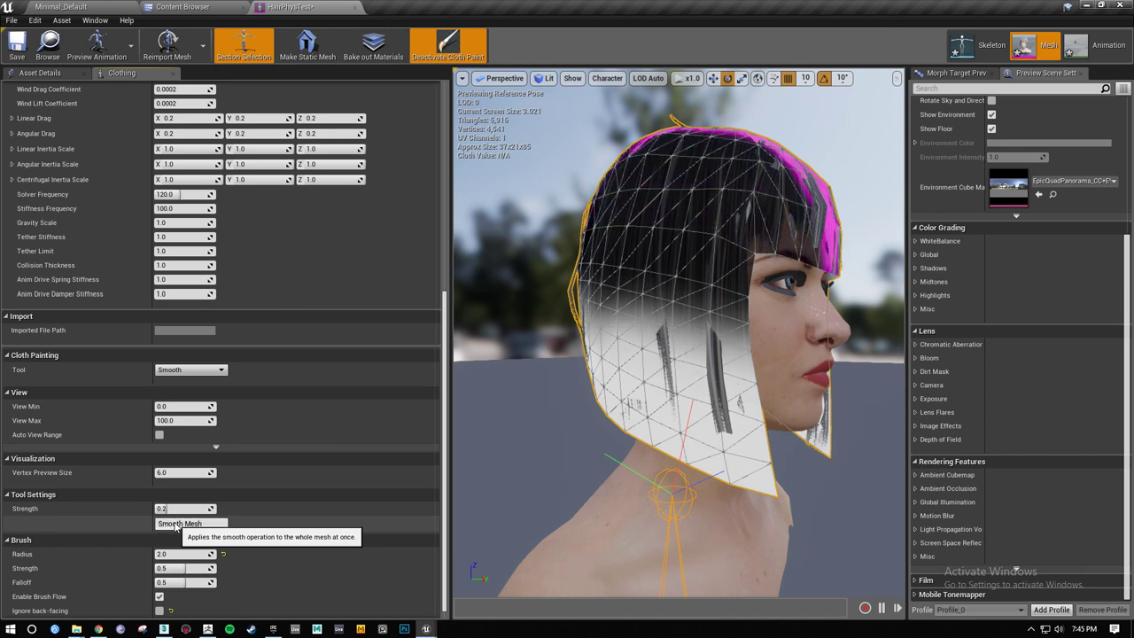
Check the Max Distance mask from the front and both sides and smooth the whole mesh again at strength 0.2
alt+drag(688, 408, 522, 409)
alt+drag(624, 399, 518, 465)
mouse_move(680, 371)
alt+right_down()
mouse_move(611, 372)
mouse_move(699, 380)
alt+right_up()
alt+drag(699, 380, 687, 310)
alt+right_drag(687, 372, 620, 381)
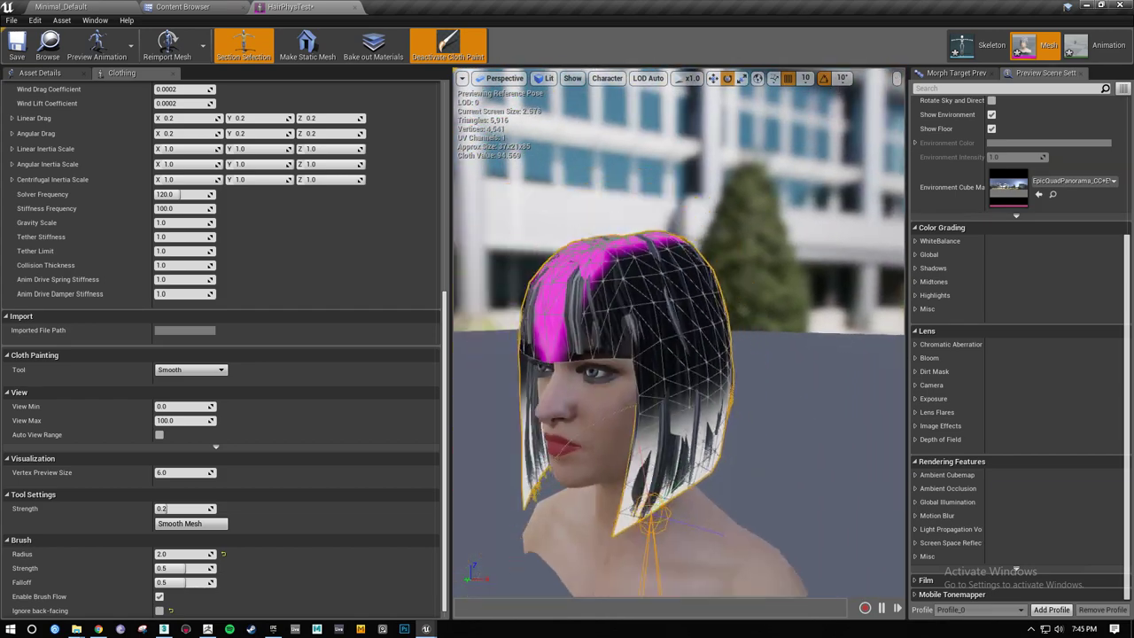
alt+drag(620, 380, 644, 419)
click(178, 524)
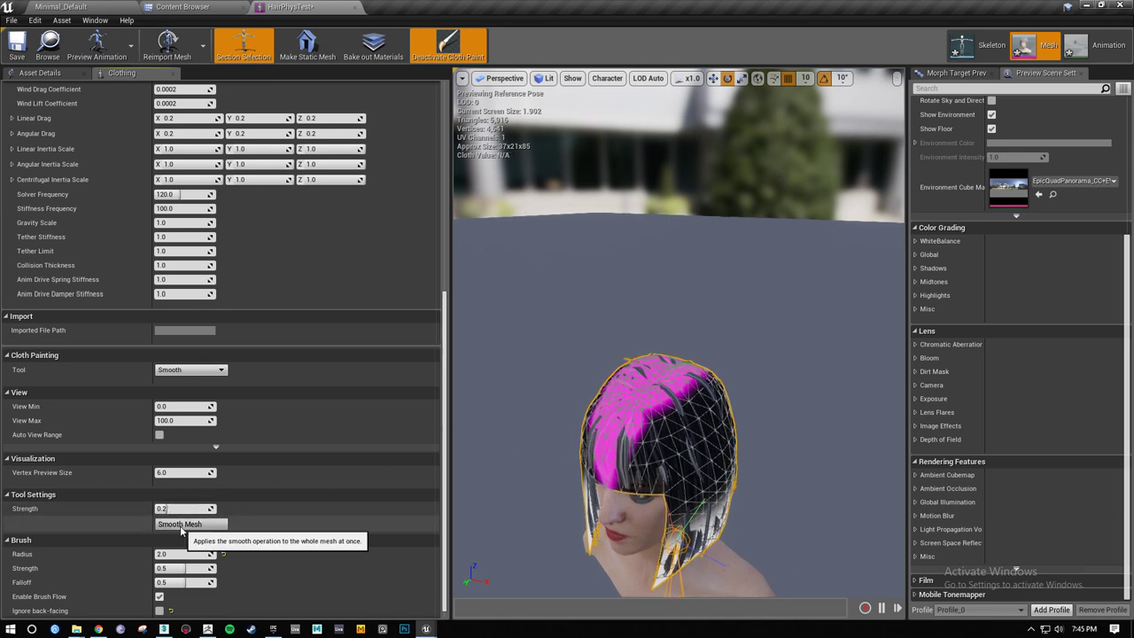
mouse_move(684, 504)
right_down()
mouse_move(693, 540)
mouse_move(788, 509)
mouse_move(819, 434)
mouse_move(693, 434)
right_up()
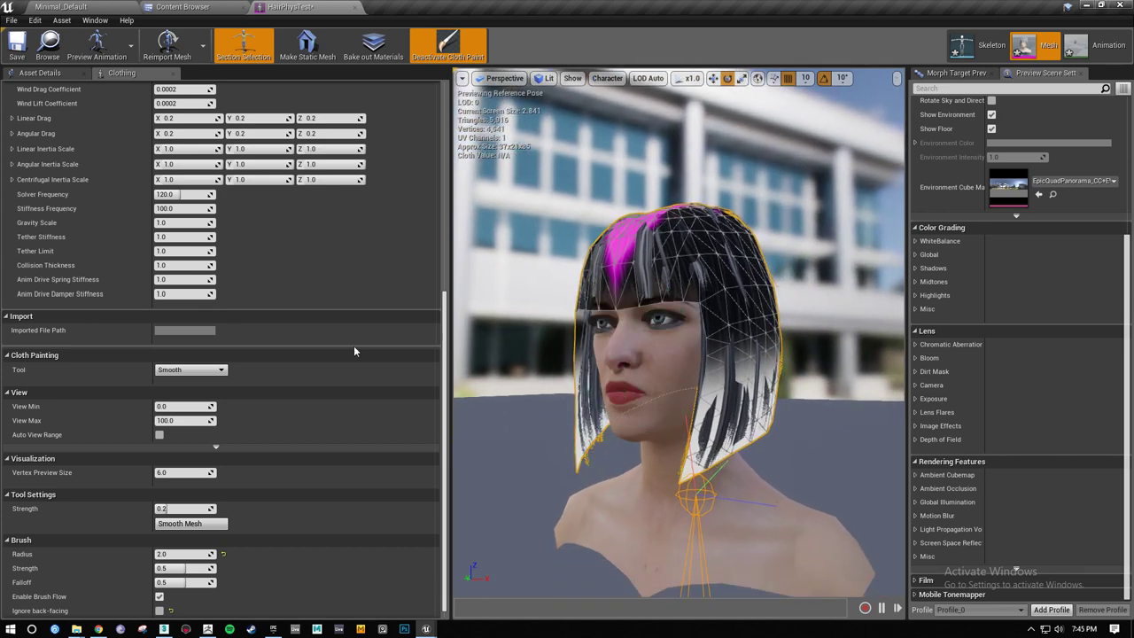
Switch cloth painting to the Brush tool with a brush strength of 0.01 and a radius of 1.0
click(187, 370)
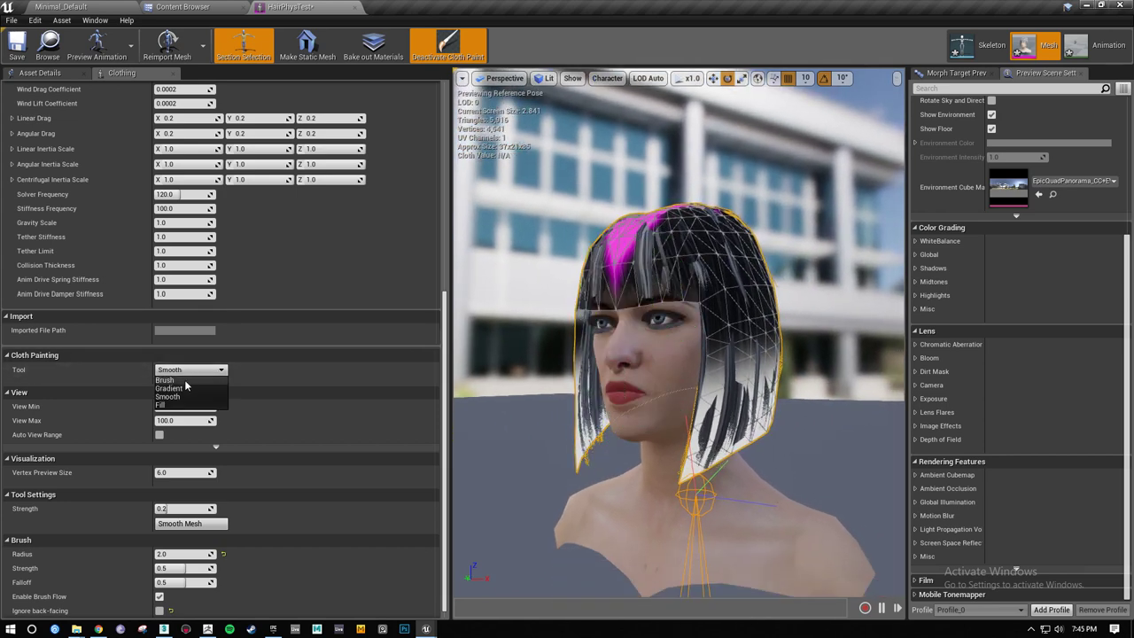
click(184, 379)
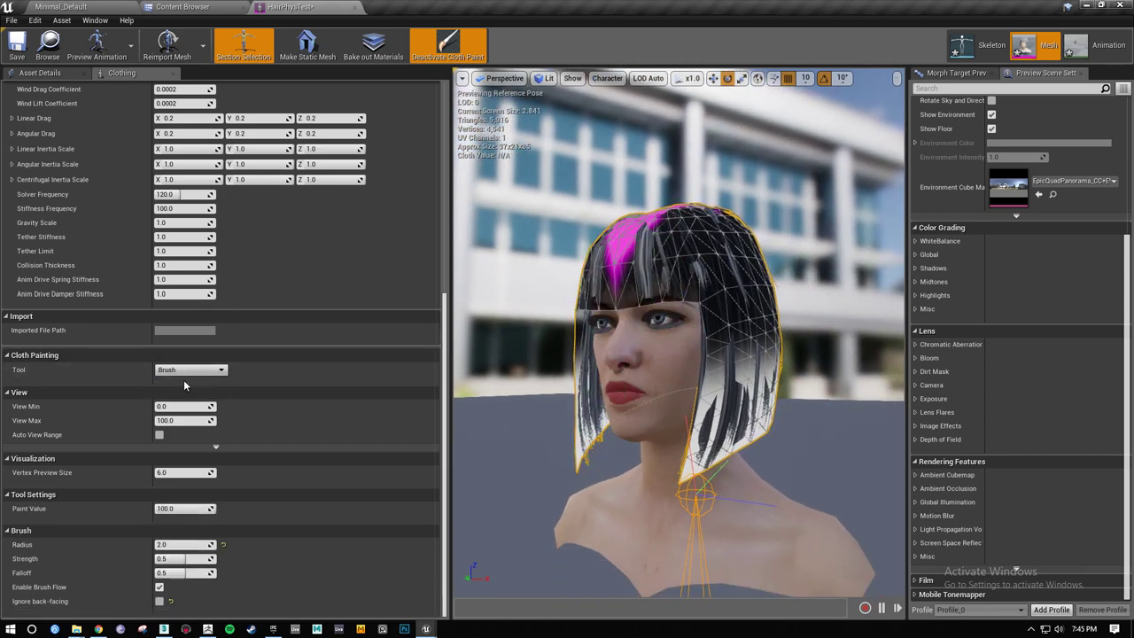
click(178, 555)
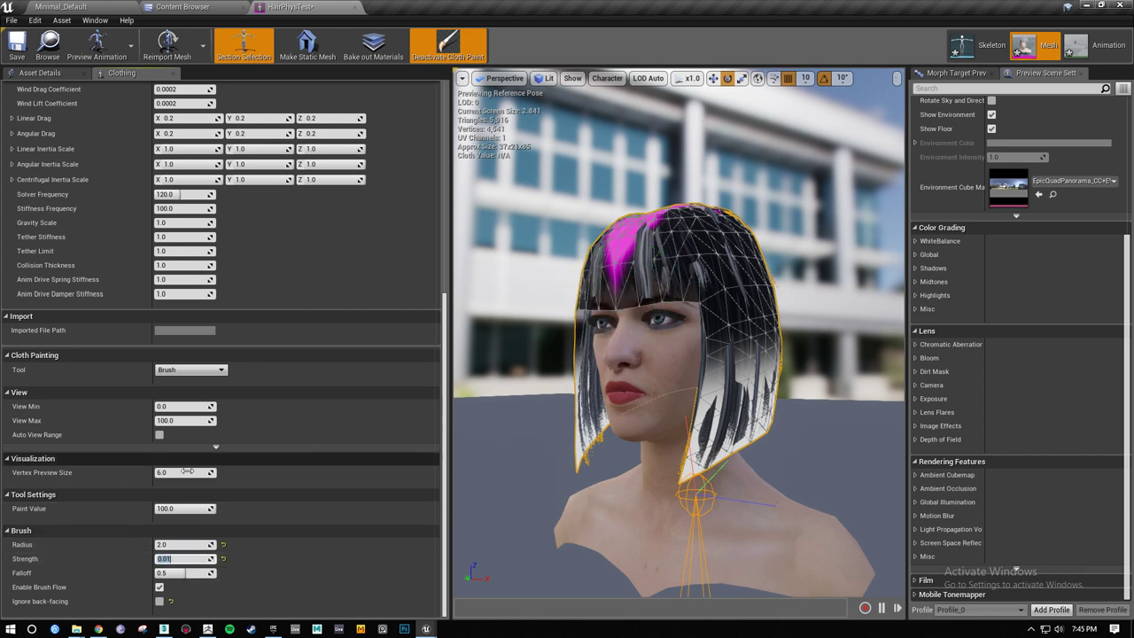
click(181, 543)
key(Return)
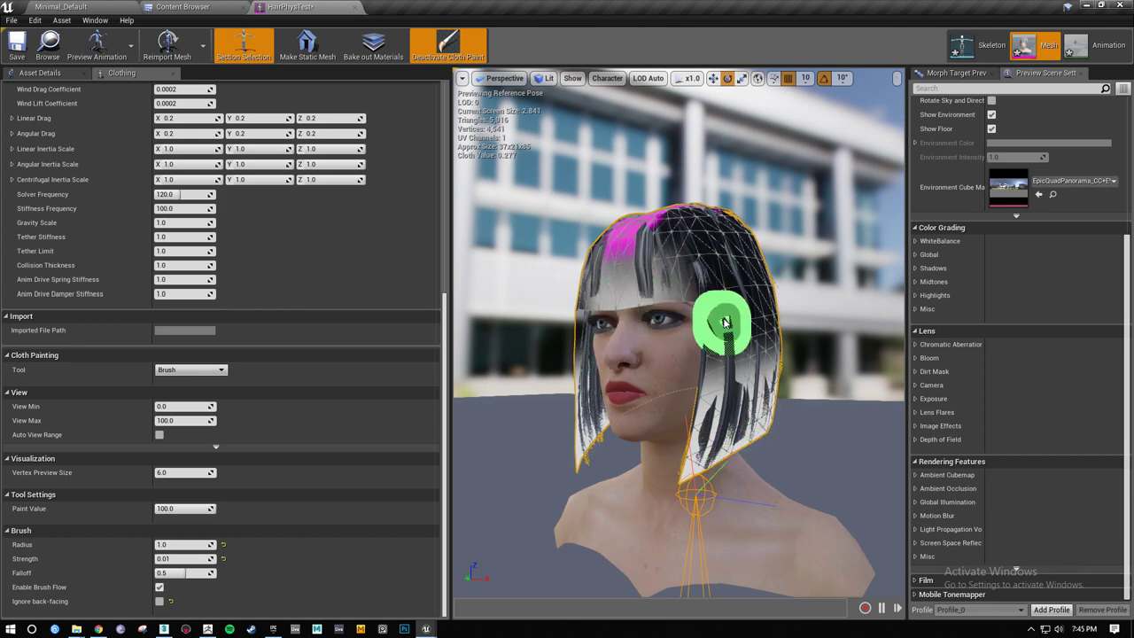
Lightly paint the fringe and the hair beside the face with paint value 100, and smooth the whole mesh at strength 0.2
mouse_move(721, 319)
mouse_down()
mouse_move(711, 313)
mouse_move(713, 328)
mouse_up()
alt+drag(719, 445, 879, 437)
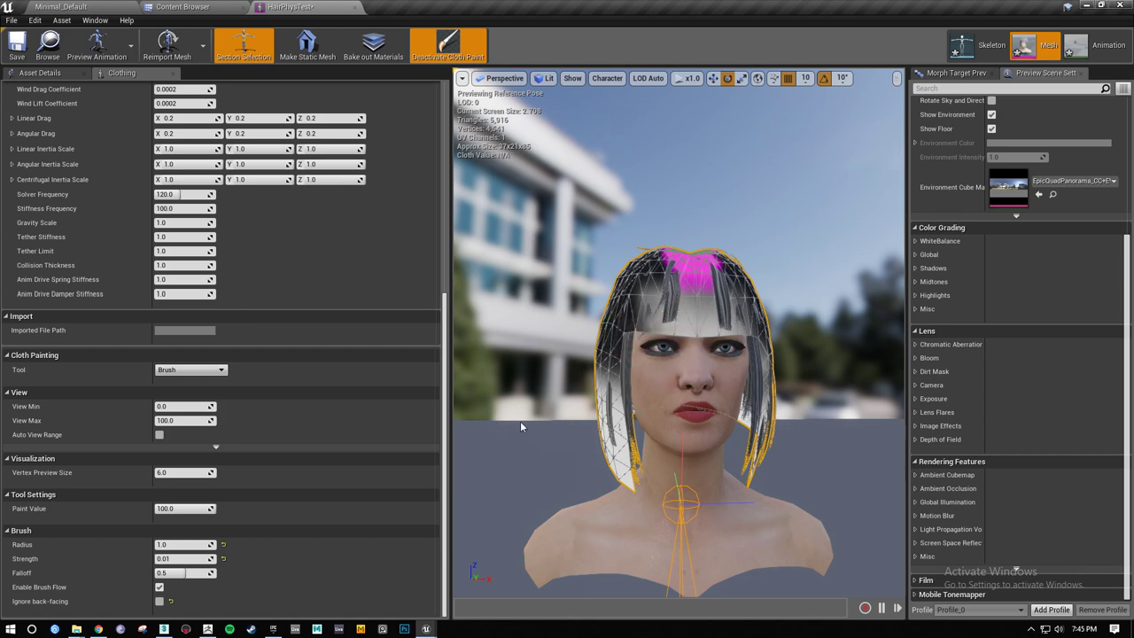
click(190, 369)
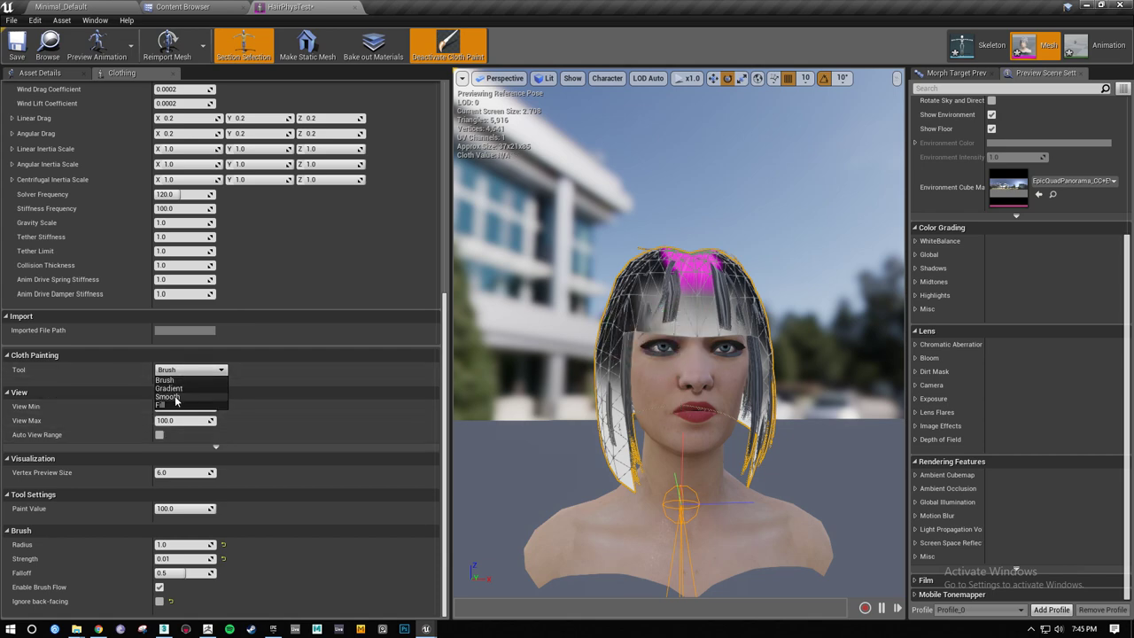
click(174, 394)
click(180, 523)
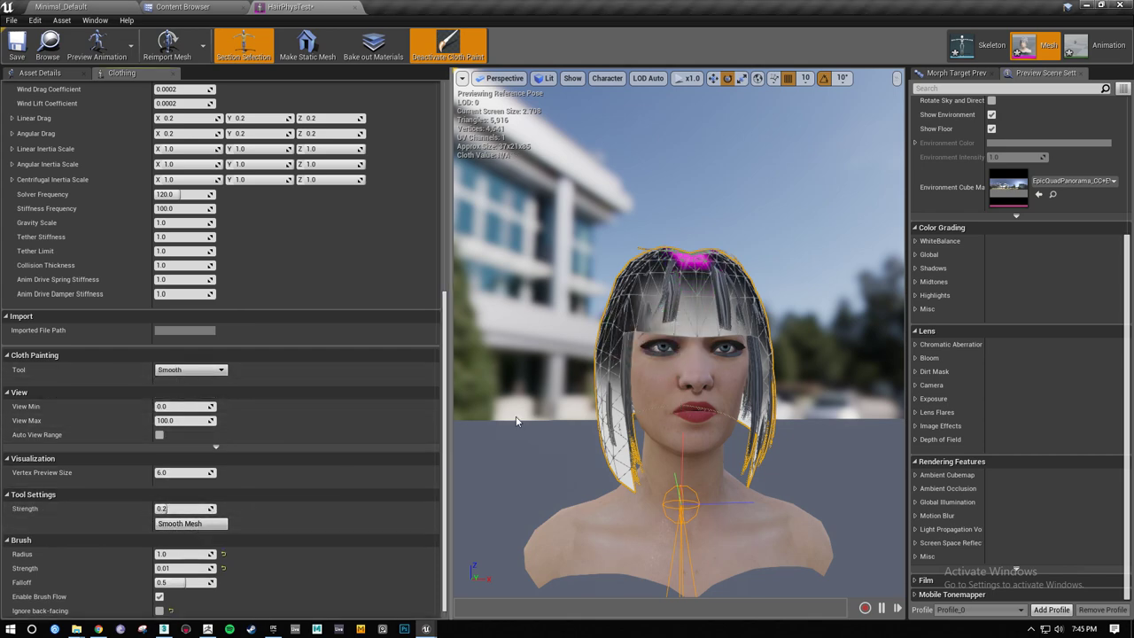
right_drag(517, 421, 411, 370)
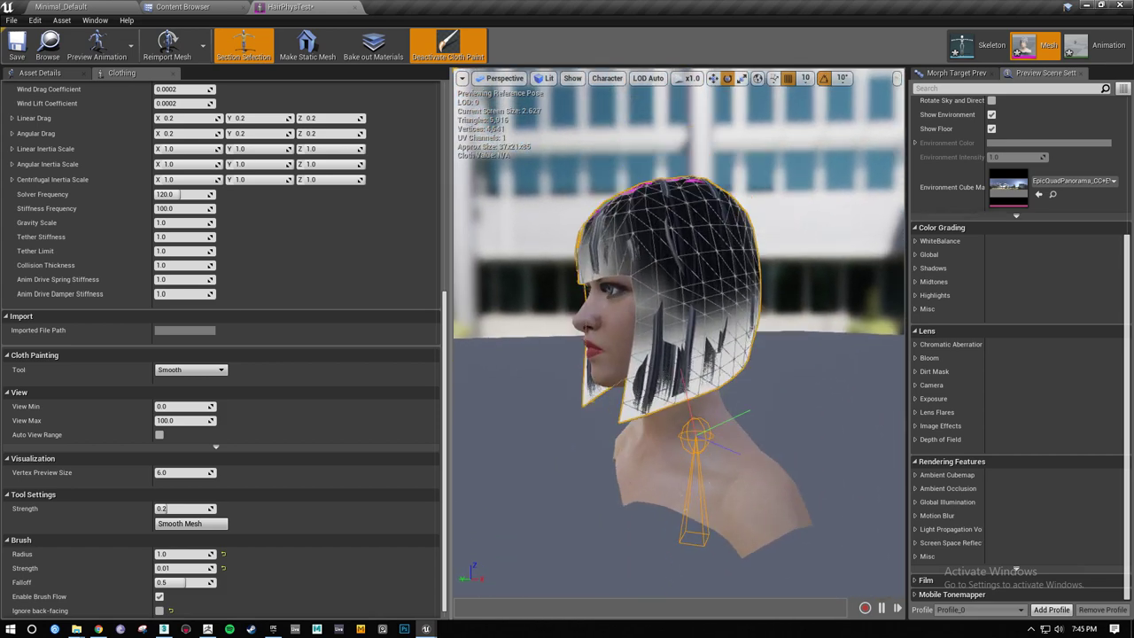
alt+drag(713, 351, 544, 392)
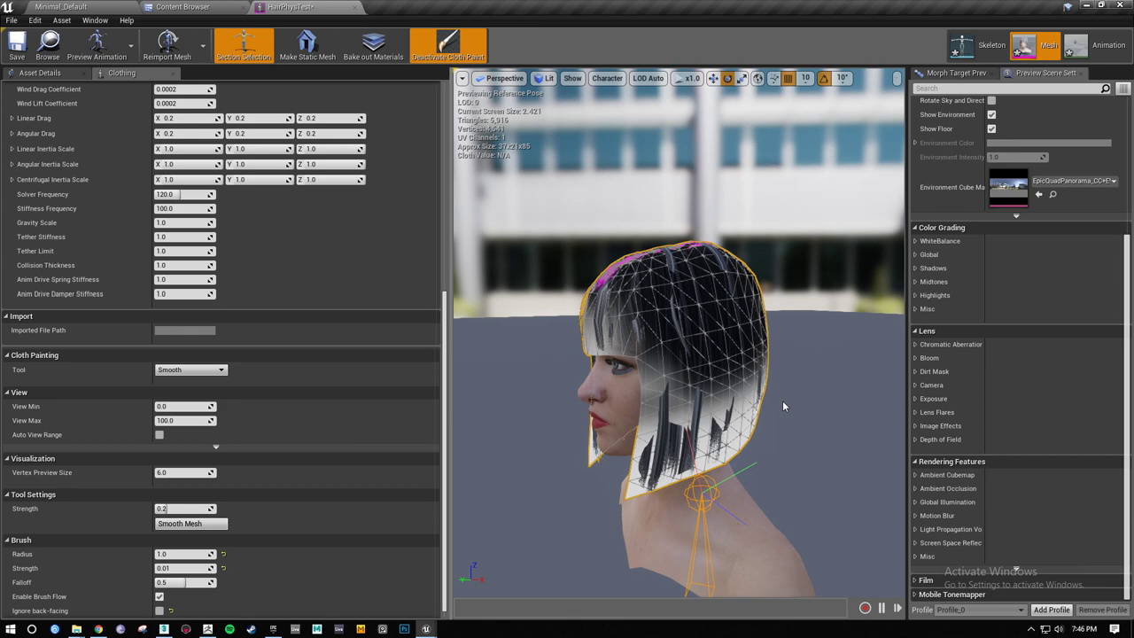
Deactivate cloth painting and apply the HairPhysTest_Clothing_2 - LOD0 clothing data to the visible hair section
click(455, 51)
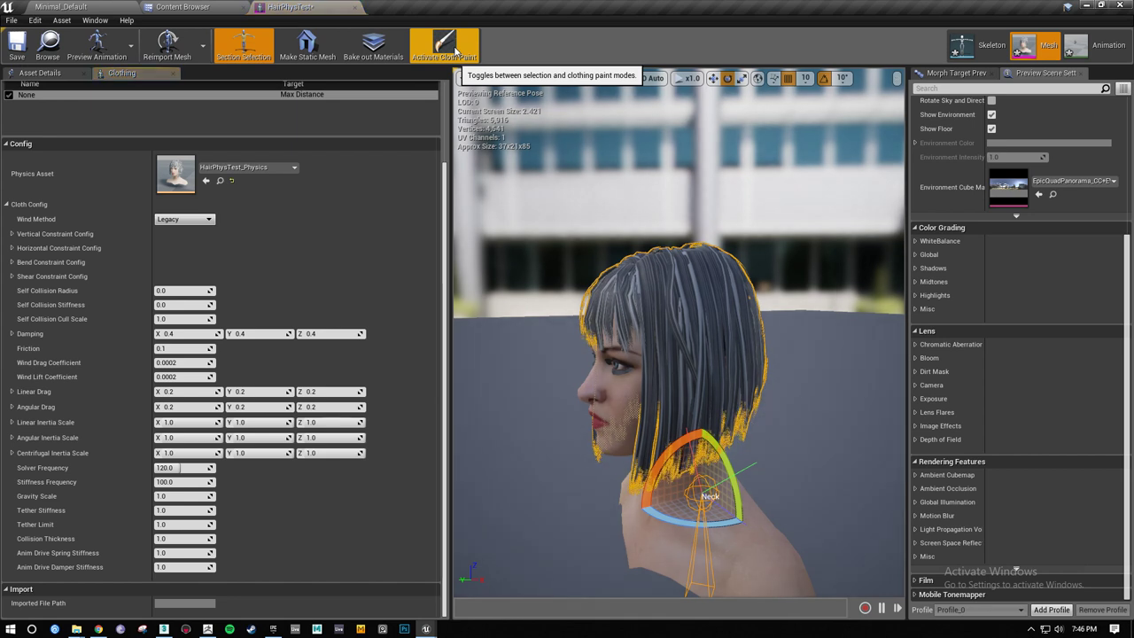
click(56, 76)
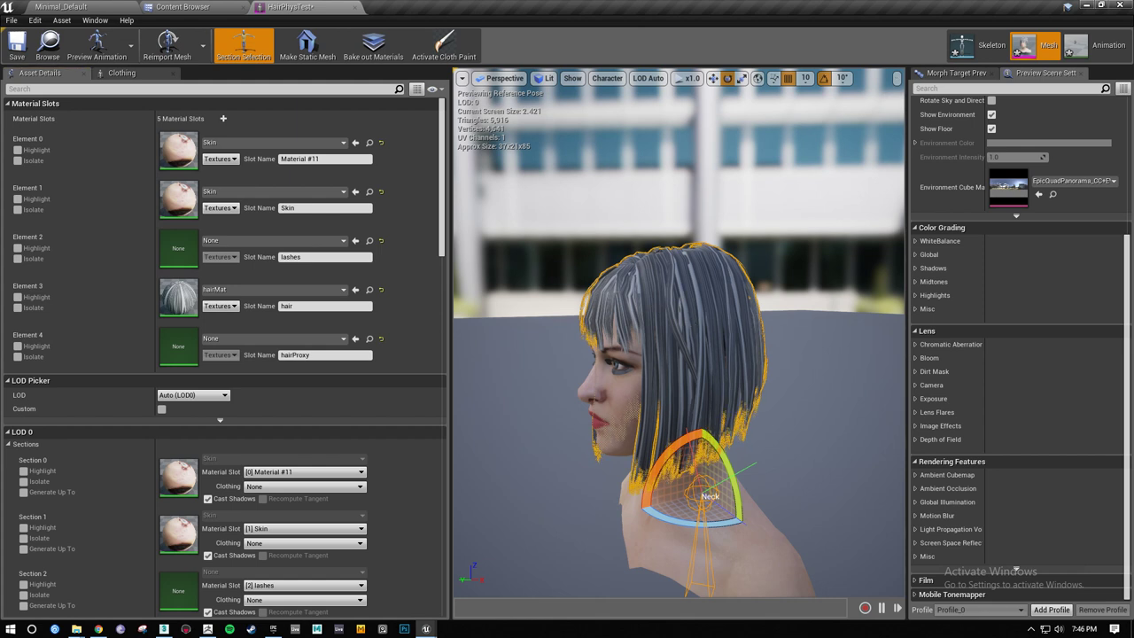
right_click(731, 347)
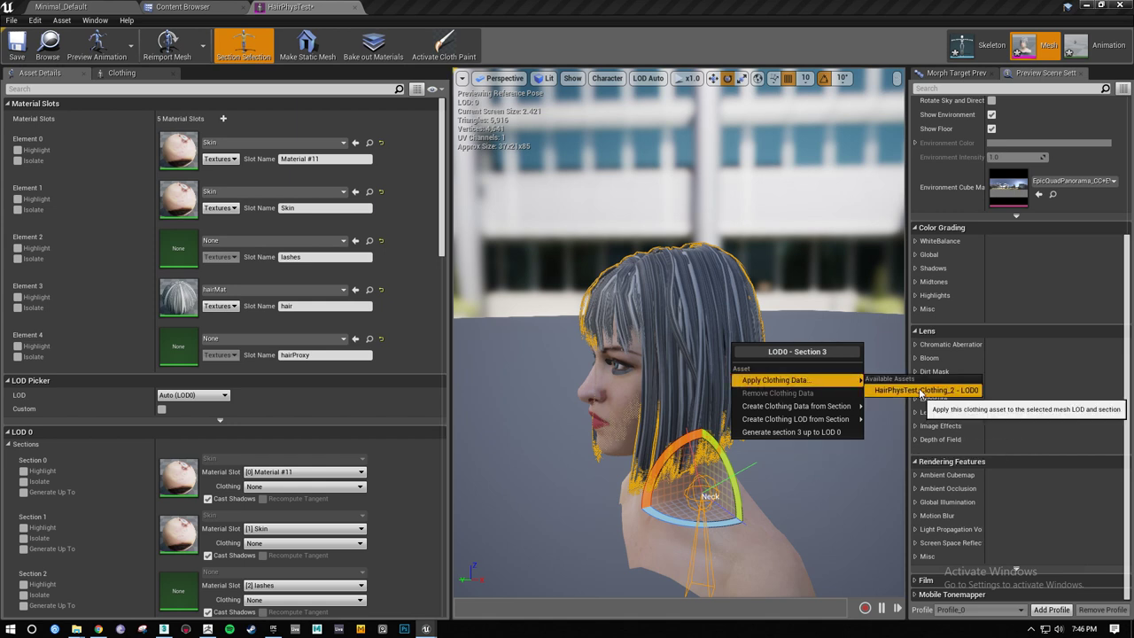
click(921, 391)
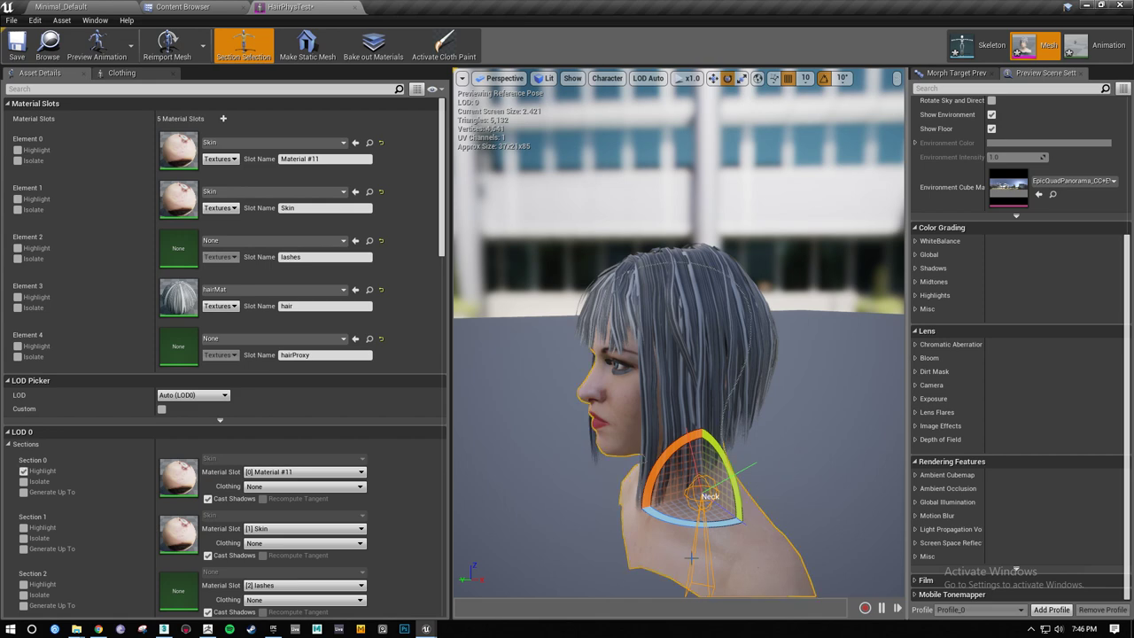
Move the Neck bone around in the preview to test how the simulated hair follows the head
click(680, 366)
click(826, 446)
key(s)
mouse_move(826, 447)
right_down()
mouse_move(826, 456)
mouse_move(895, 443)
mouse_move(815, 459)
right_up()
key(a)
key(w)
key(w)
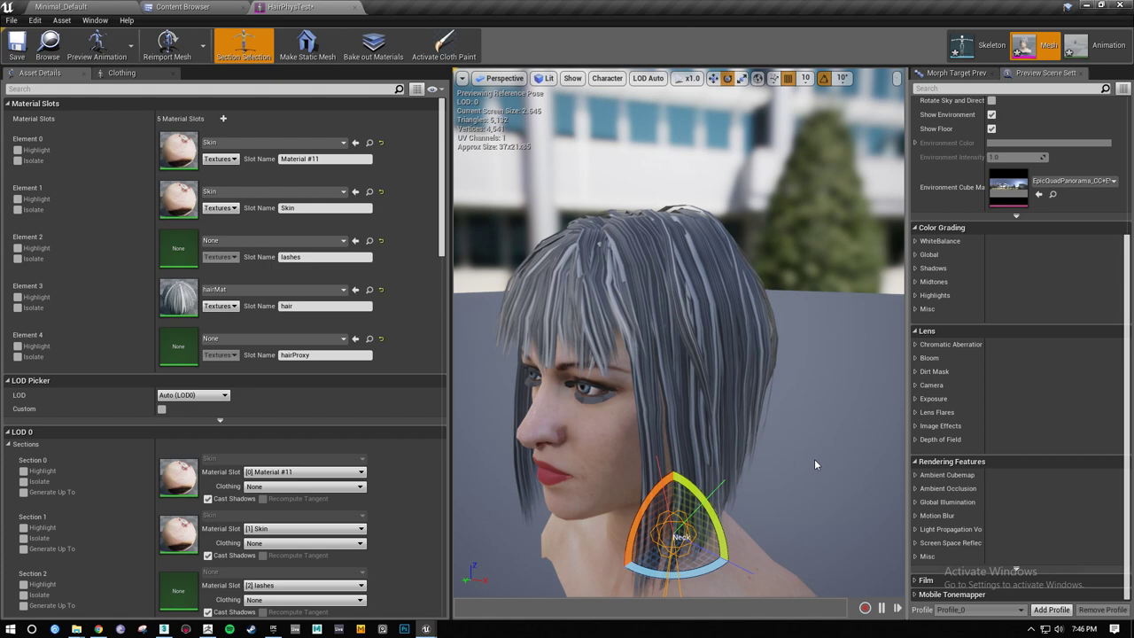
click(654, 527)
click(664, 536)
click(666, 537)
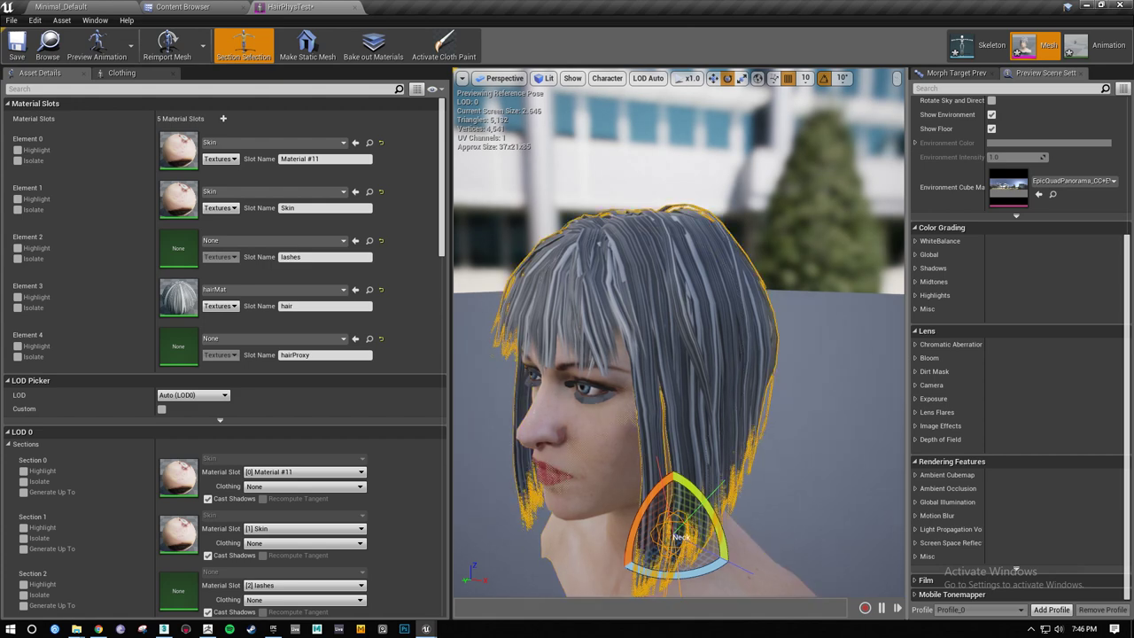
click(842, 429)
key(s)
right_drag(841, 428, 833, 439)
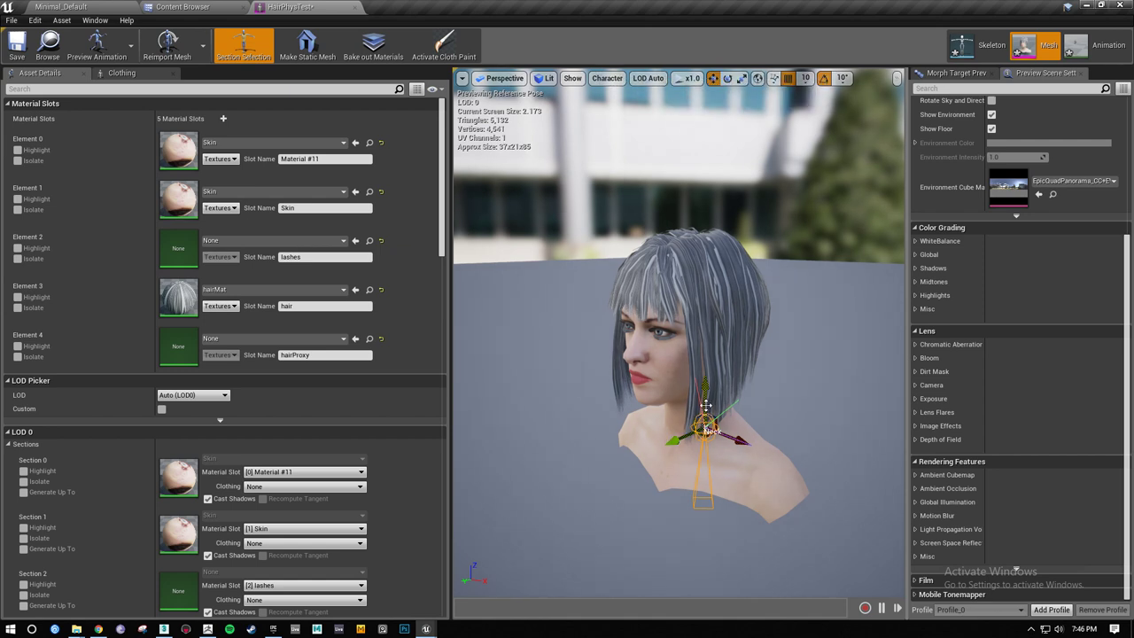
mouse_move(706, 405)
mouse_down()
mouse_move(706, 376)
mouse_move(705, 400)
mouse_move(745, 412)
mouse_move(705, 411)
mouse_move(751, 429)
mouse_move(592, 414)
mouse_move(655, 402)
mouse_move(753, 414)
mouse_move(681, 378)
mouse_move(724, 400)
mouse_move(704, 394)
mouse_up()
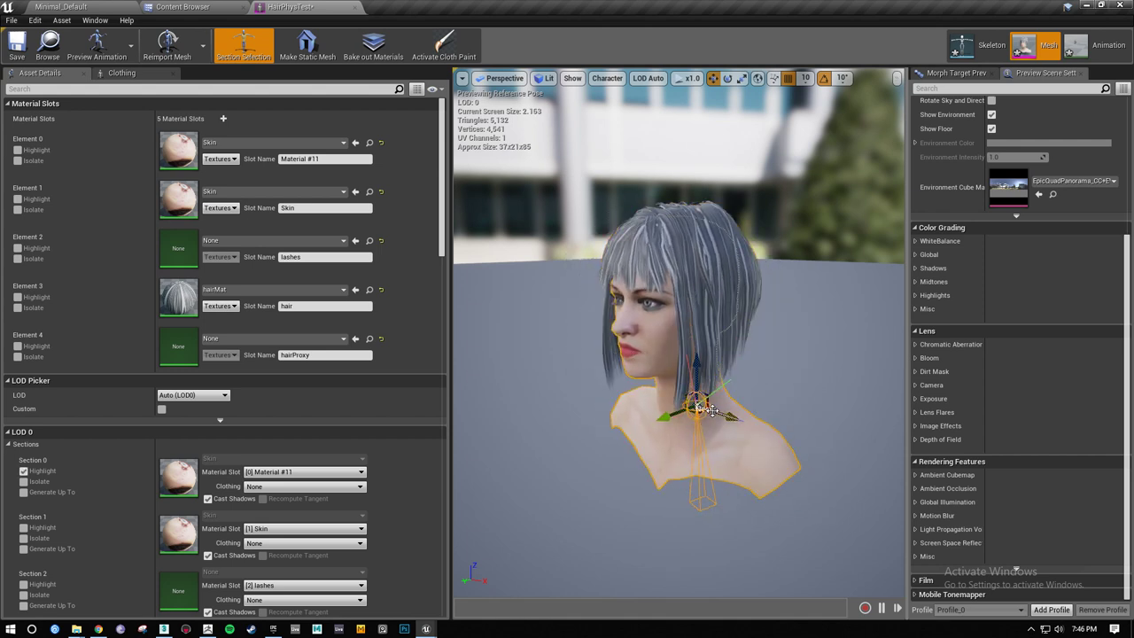
mouse_move(712, 409)
mouse_down()
mouse_move(687, 406)
mouse_move(720, 405)
mouse_move(691, 404)
mouse_move(704, 397)
mouse_up()
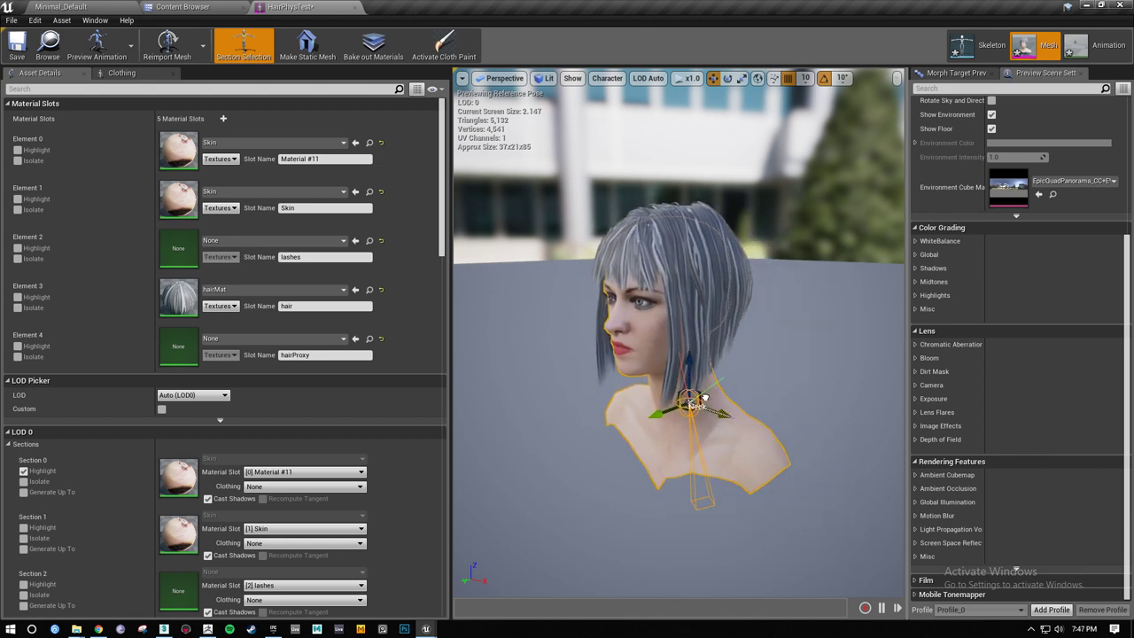
Set the cloth simulation's wind strength to 0.94 and move the Neck bone to test the hair in the wind
click(607, 77)
mouse_move(613, 118)
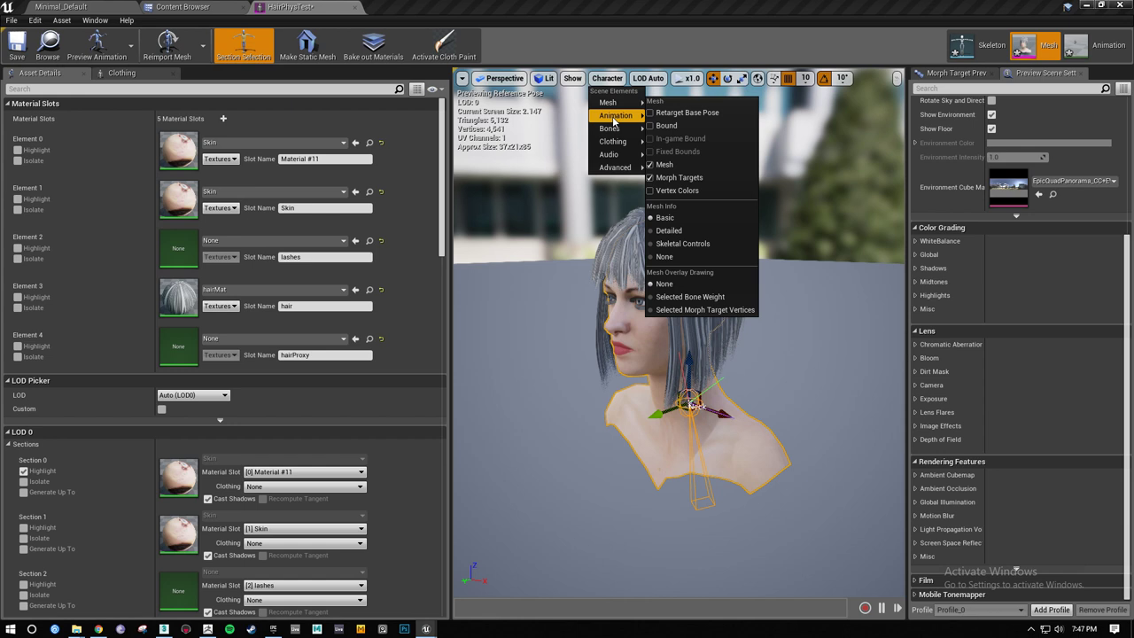
mouse_move(606, 144)
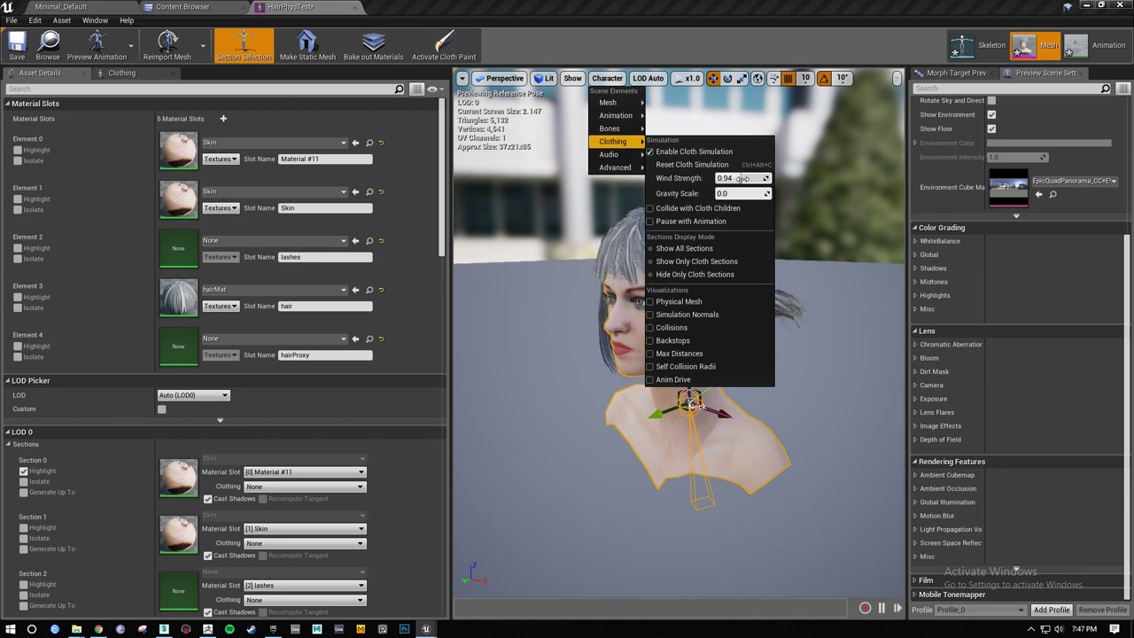
click(819, 380)
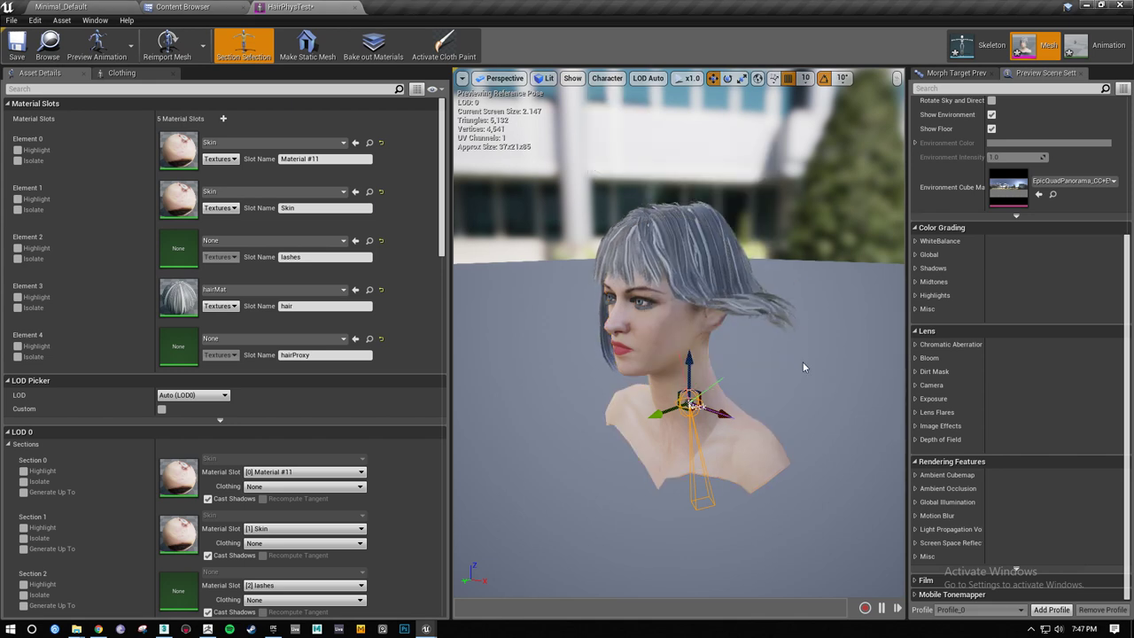
drag(688, 372, 710, 433)
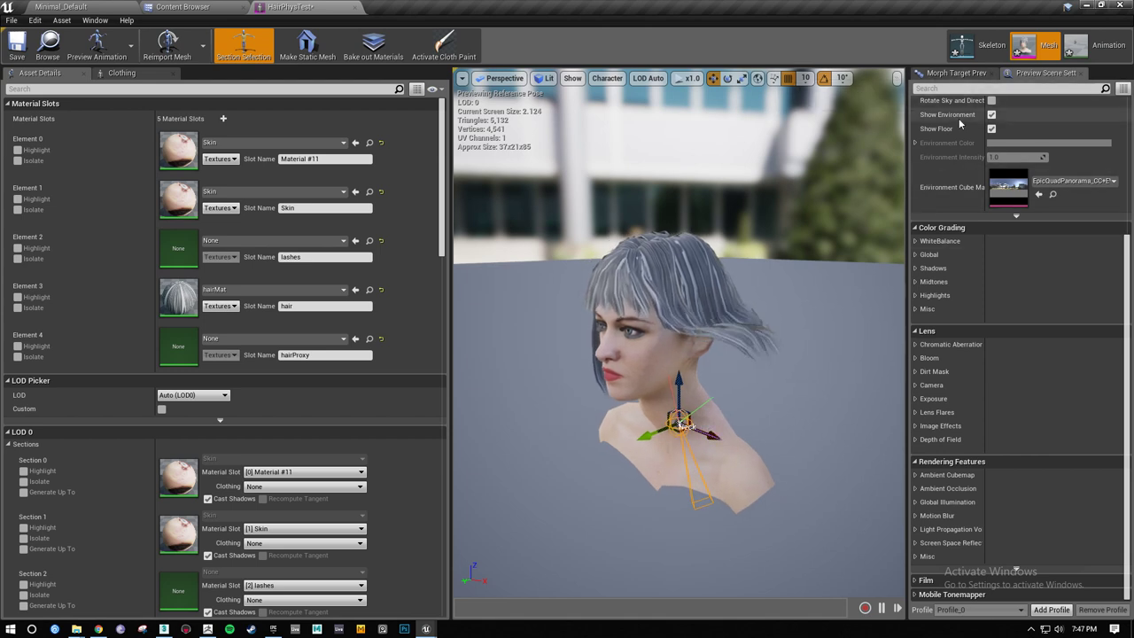
Set the preview controller to Use Specific Animation and assign the HairPhysTest_Anim sequence
scroll(992, 133, up, 5)
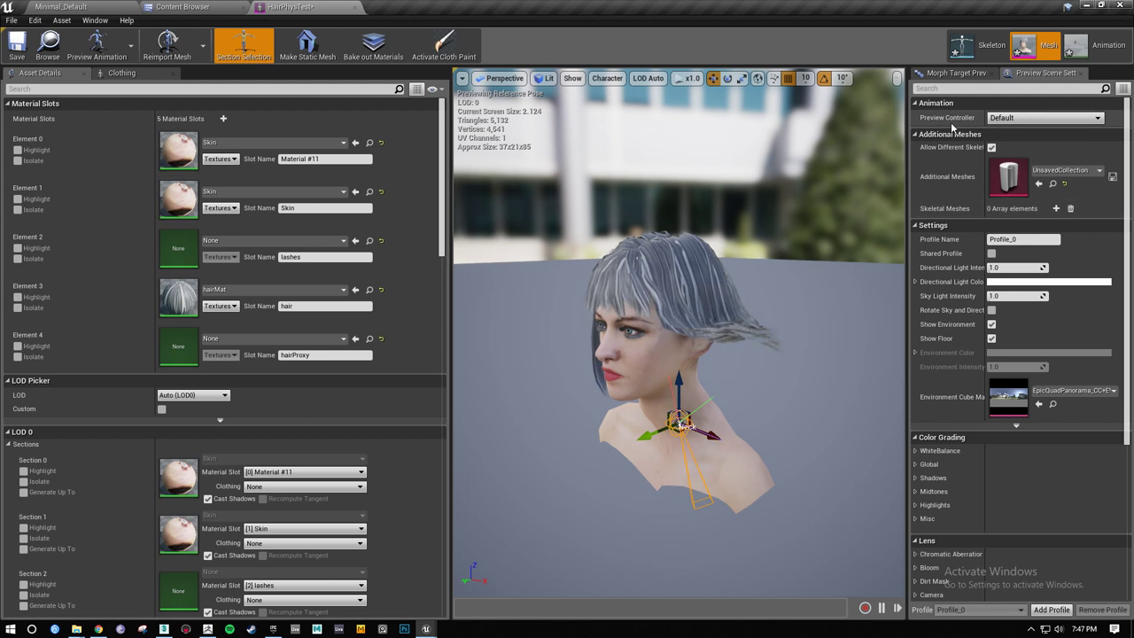
click(1020, 118)
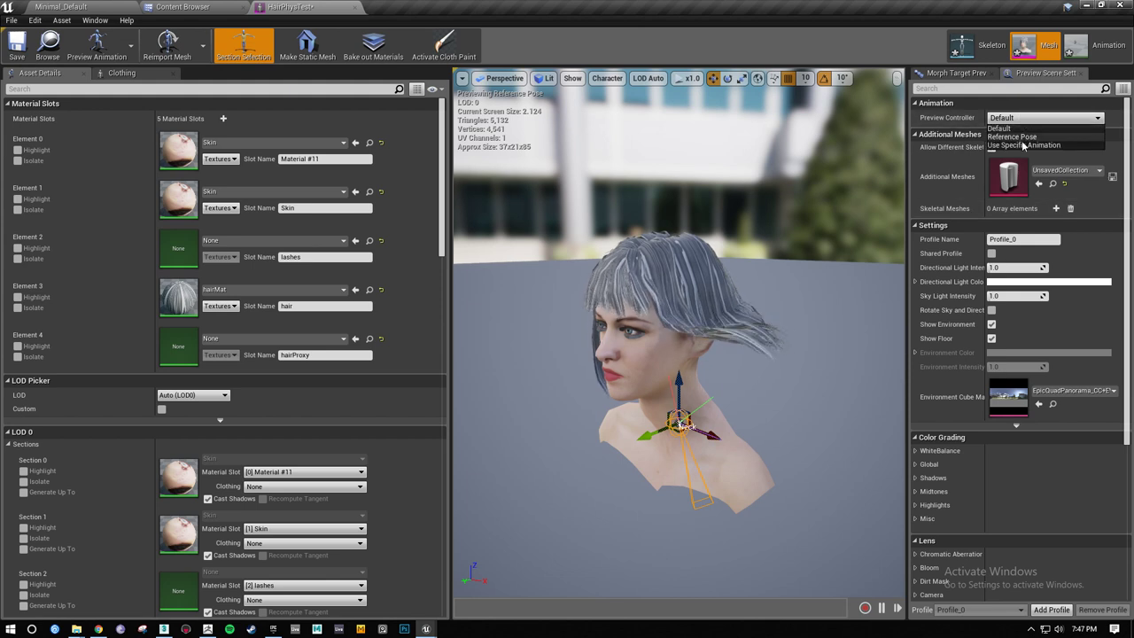
click(1019, 145)
click(1063, 141)
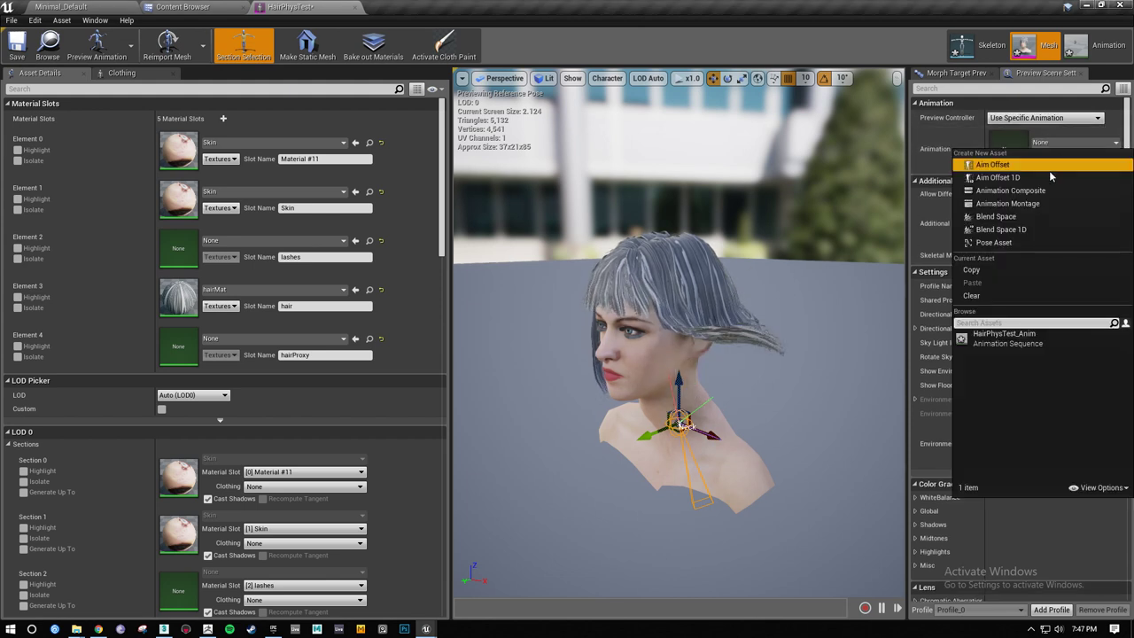
click(1007, 339)
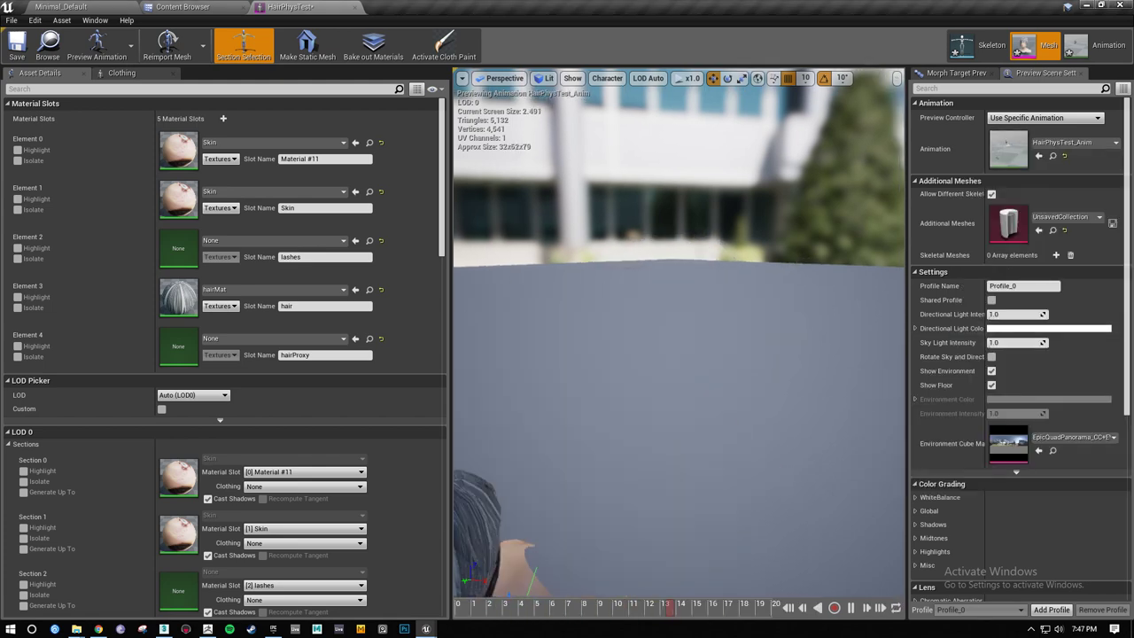
Slow the animation playback to x0.1 and examine the hair's movement from close up and above
click(689, 78)
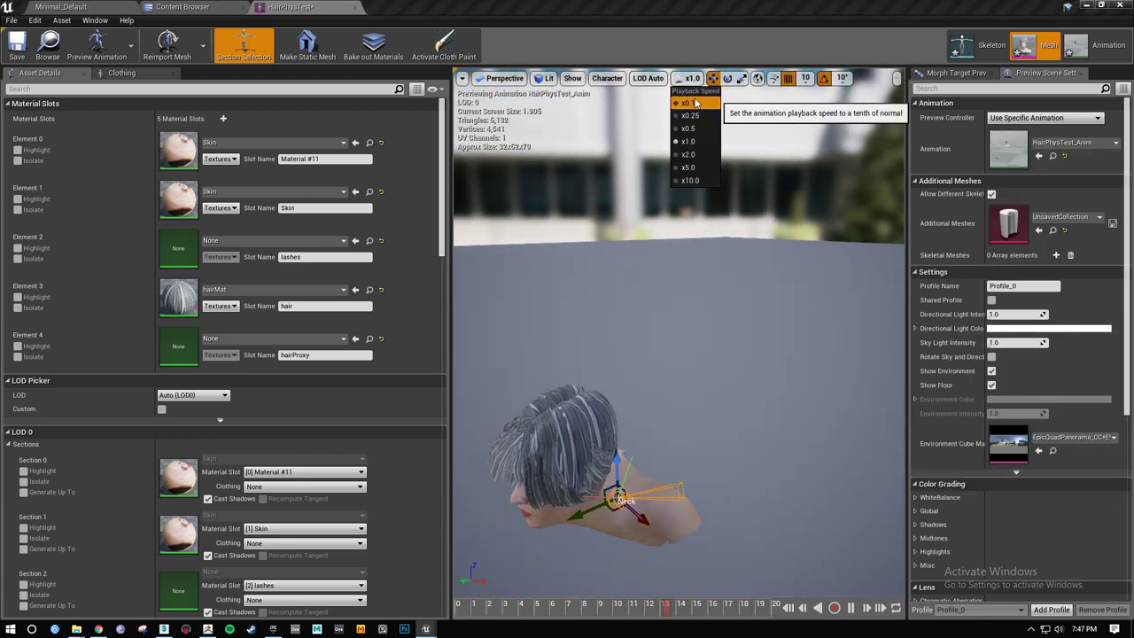
click(688, 108)
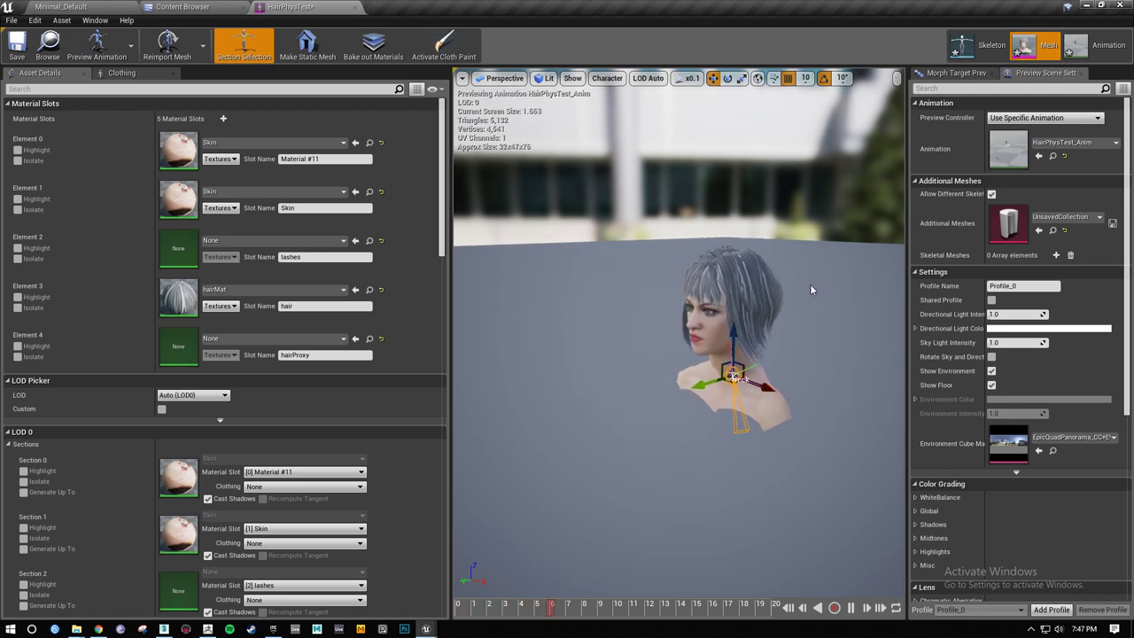
key(w)
right_drag(810, 287, 758, 352)
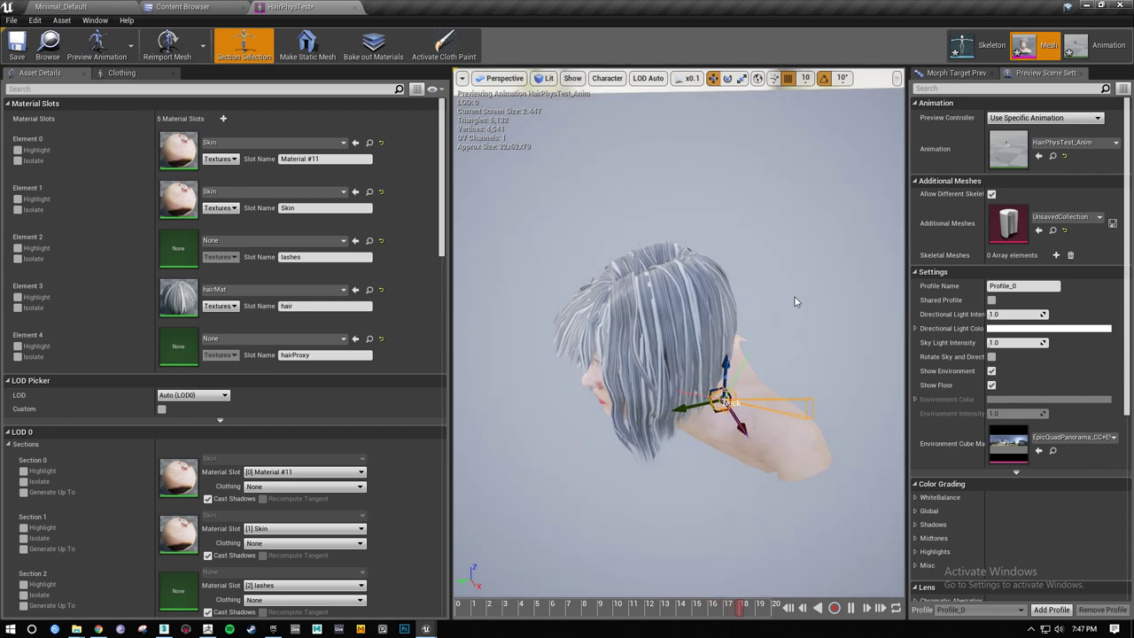
right_drag(799, 297, 816, 228)
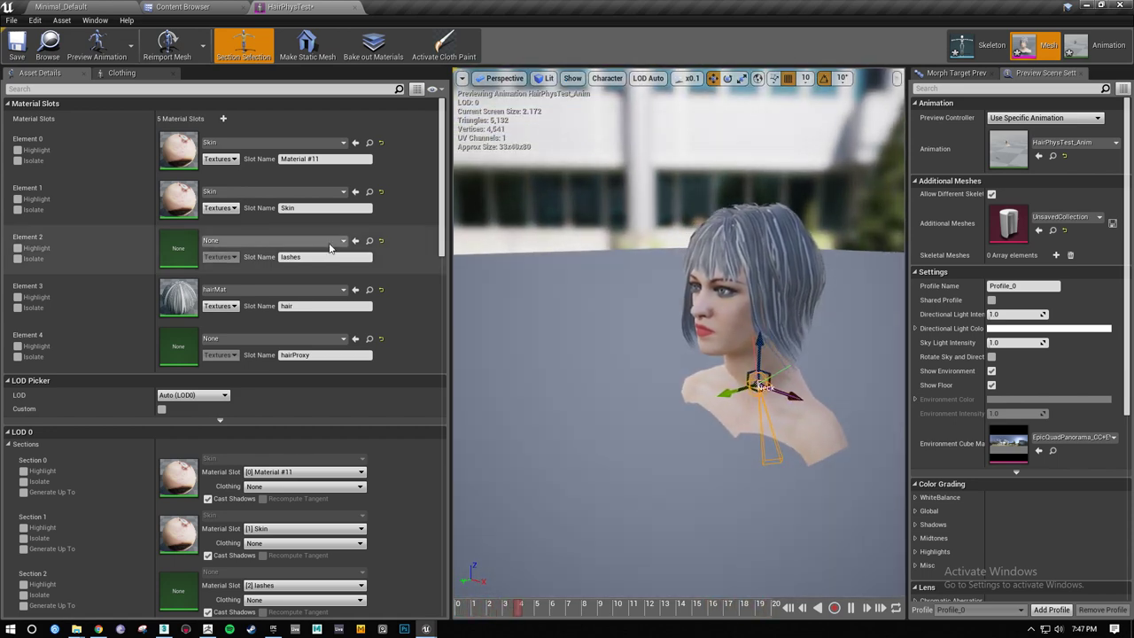